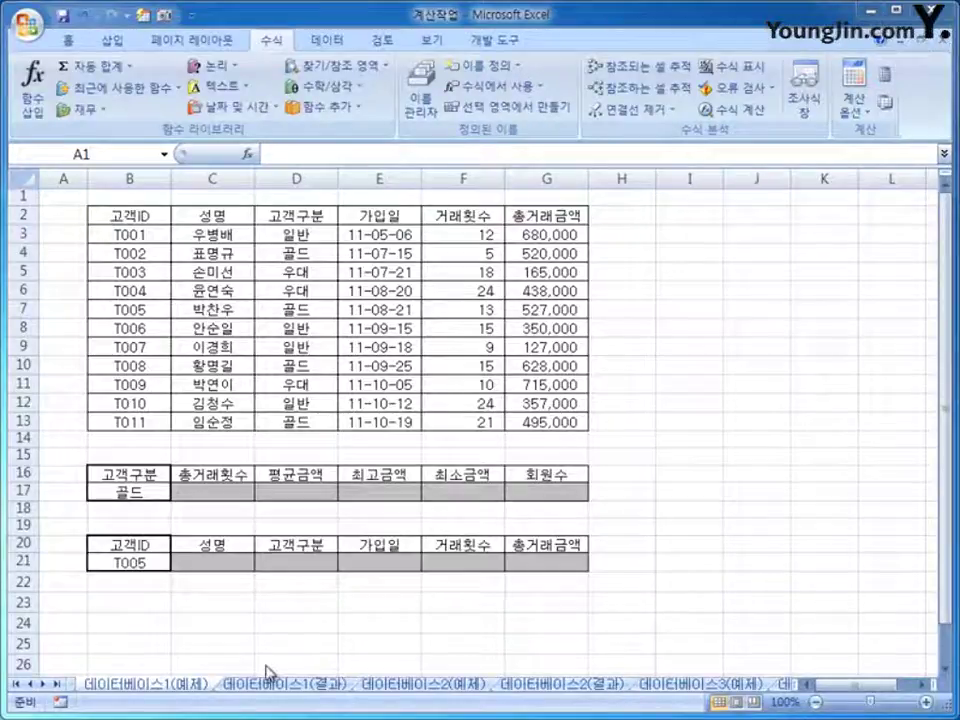
Step: Examine the customer table B2:G13, the 골드 summary table in rows 16–17 and the 고객ID lookup table in rows 20–21
{"action": "left_click", "coordinate": [141, 218]}
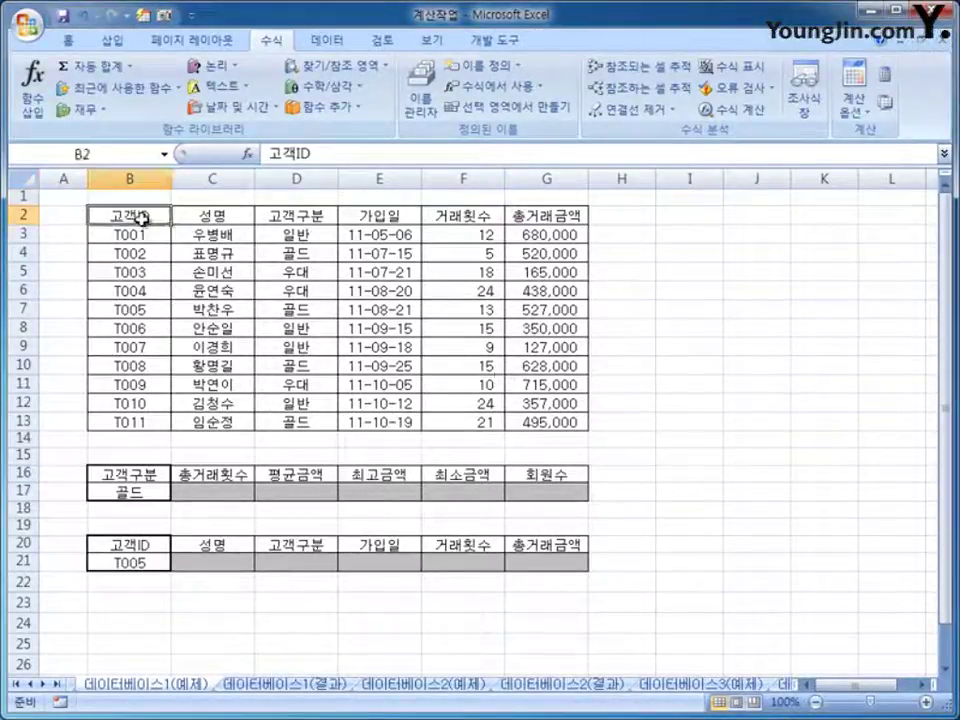
{"action": "left_click_drag", "start_coordinate": [141, 215], "coordinate": [551, 420]}
{"action": "left_click", "coordinate": [137, 492]}
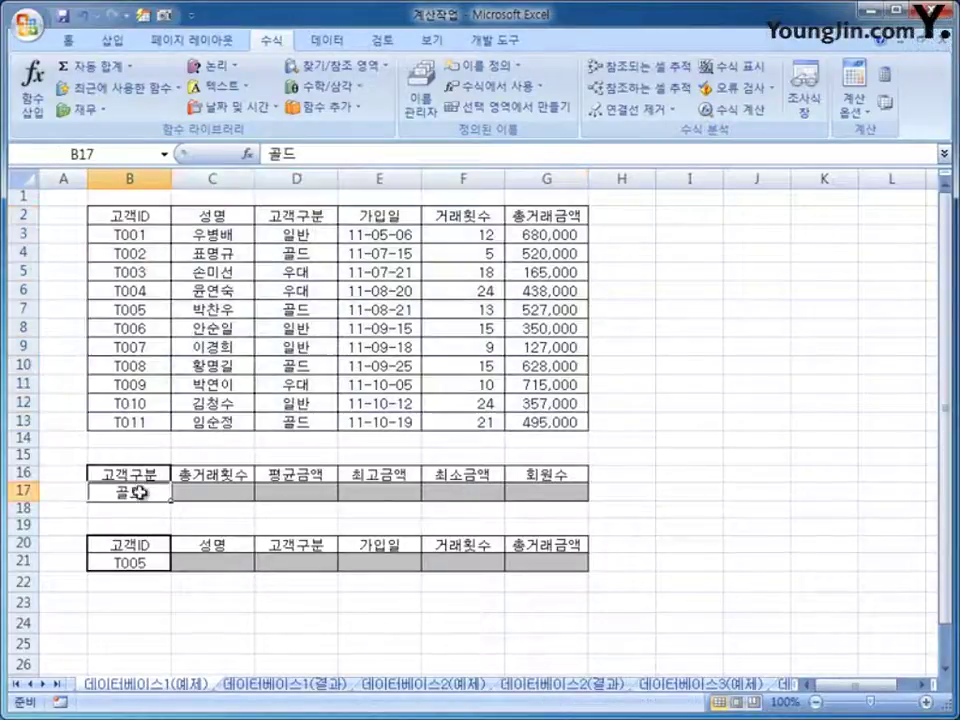
{"action": "left_click", "coordinate": [214, 490]}
{"action": "left_click", "coordinate": [316, 495]}
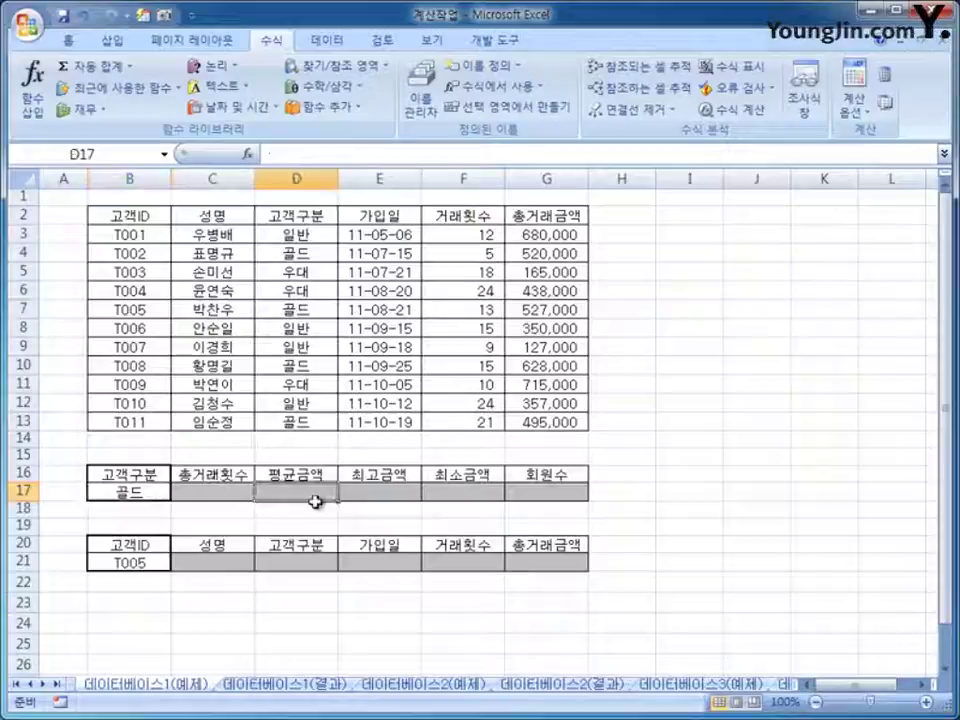
{"action": "left_click", "coordinate": [522, 496]}
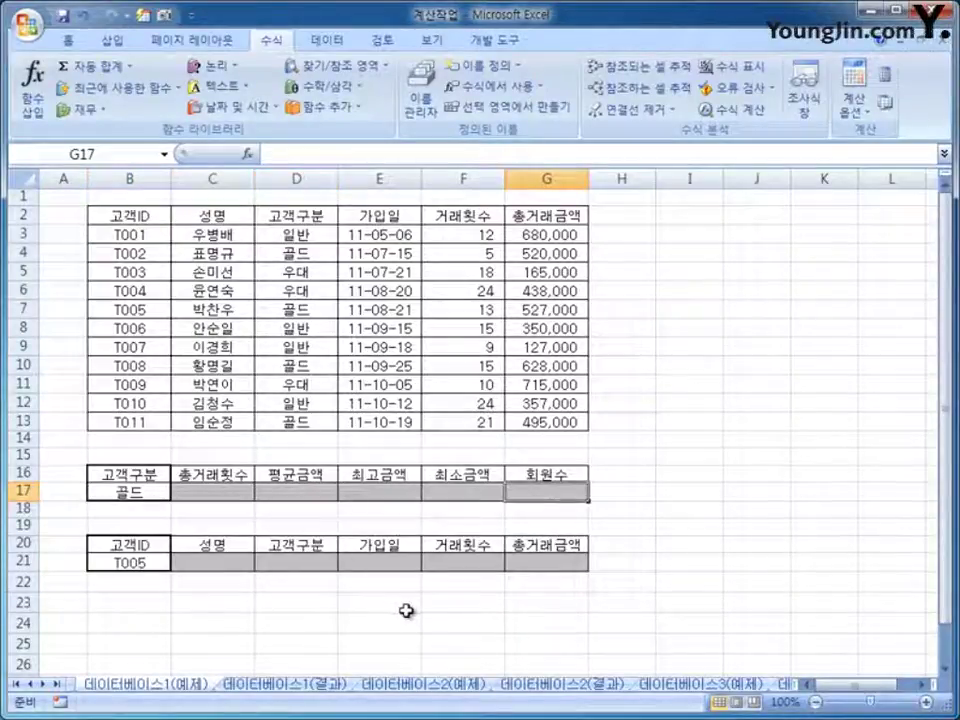
{"action": "left_click", "coordinate": [139, 545]}
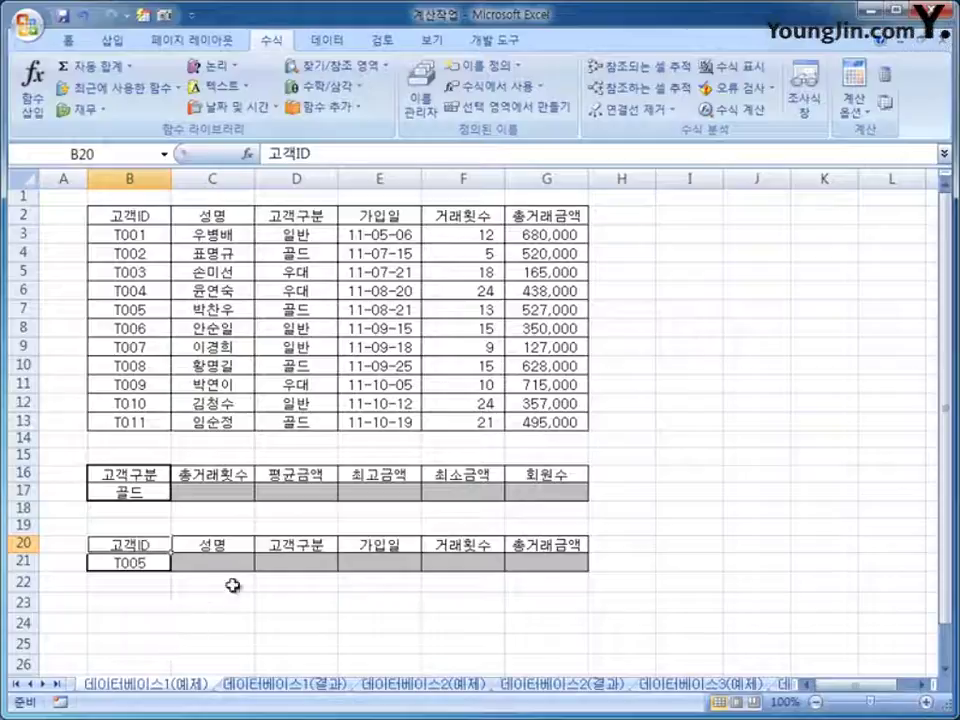
{"action": "left_click", "coordinate": [556, 562]}
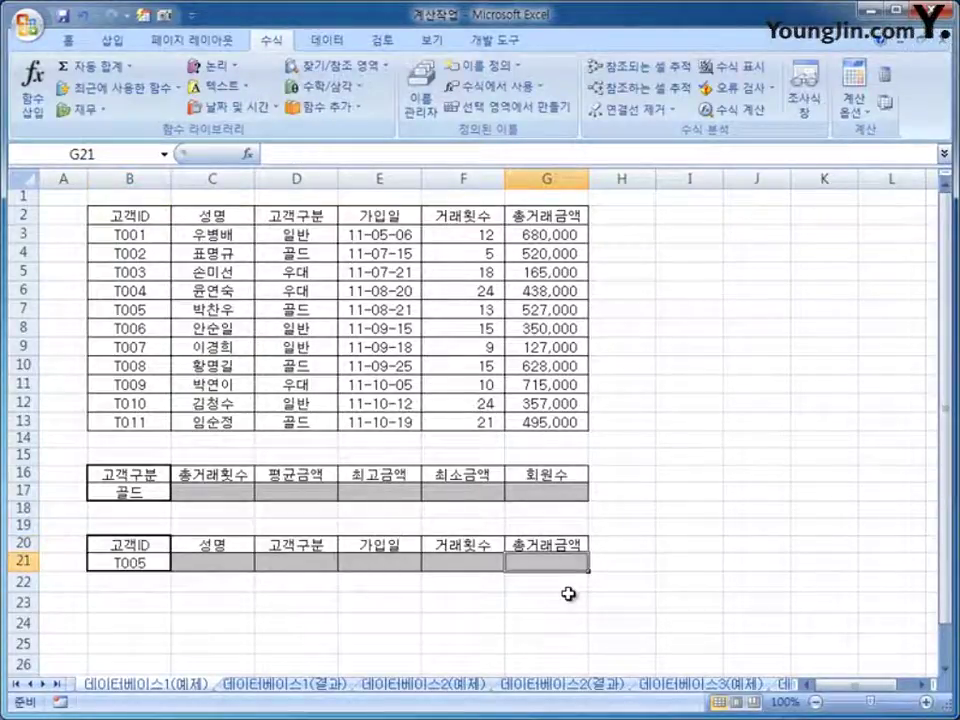
Step: Insert the DSUM function from the 데이터베이스 category into the 총거래횟수 result cell C17
{"action": "left_click", "coordinate": [209, 489]}
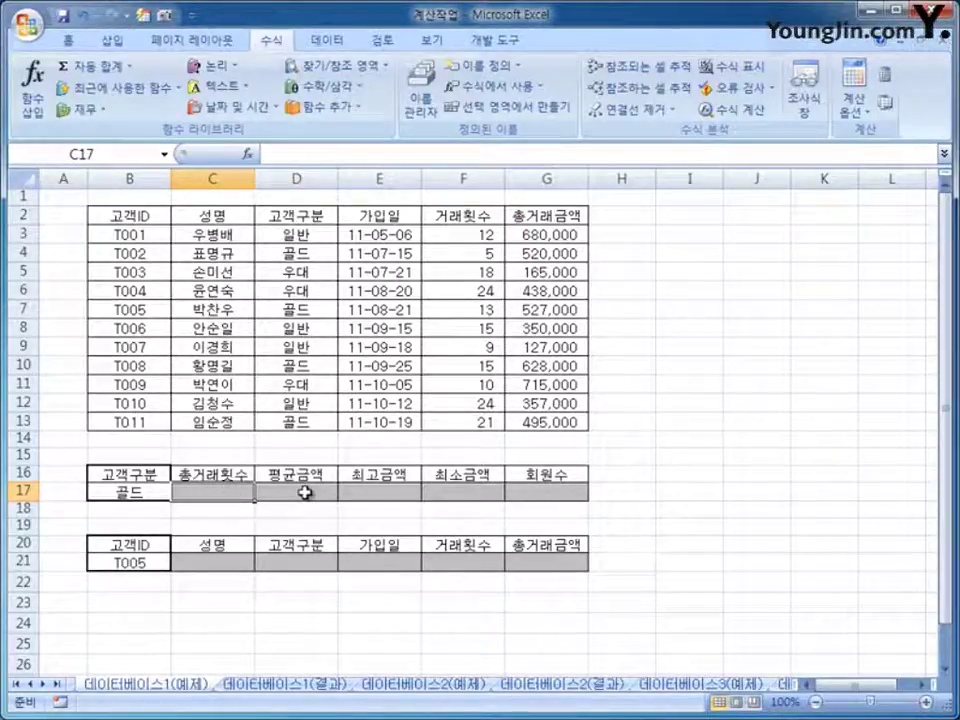
{"action": "left_click", "coordinate": [36, 104]}
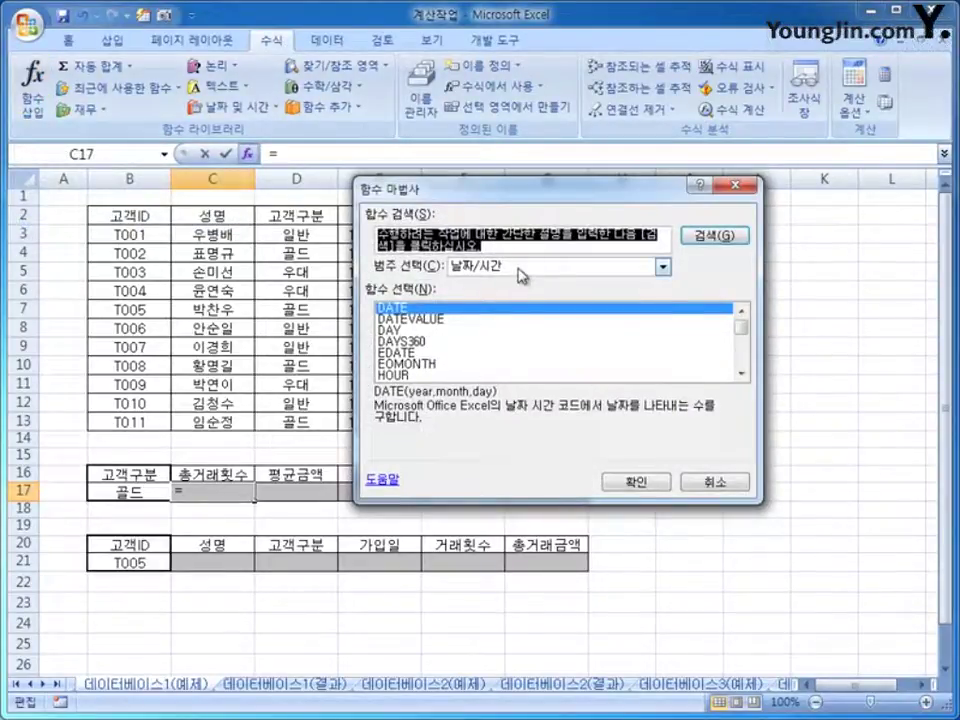
{"action": "left_click", "coordinate": [520, 266]}
{"action": "left_click", "coordinate": [527, 362]}
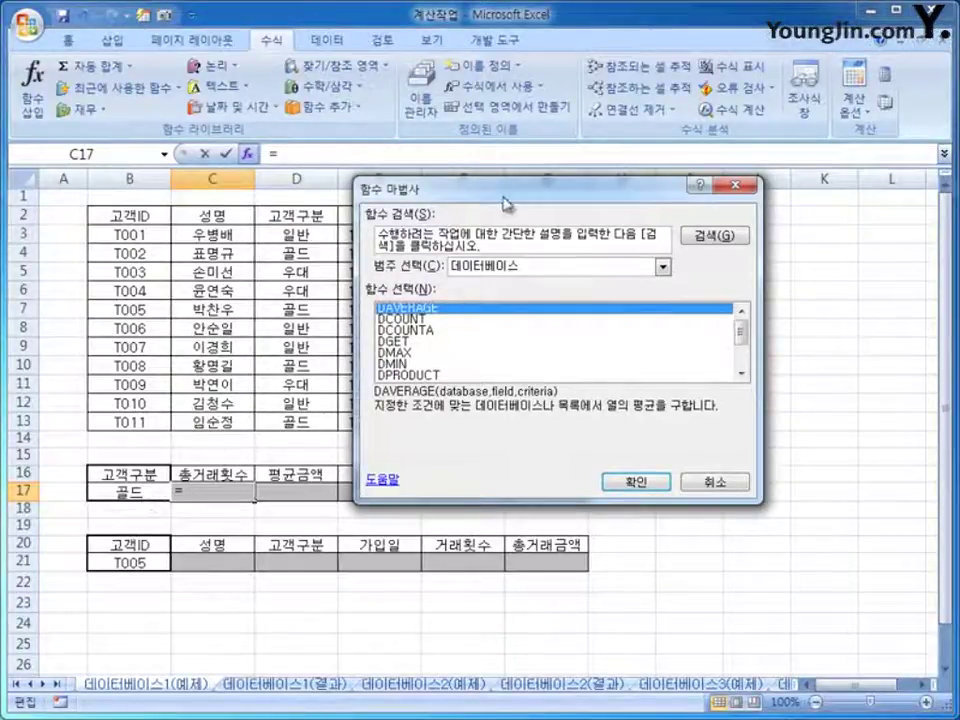
{"action": "left_click_drag", "start_coordinate": [504, 192], "coordinate": [564, 306]}
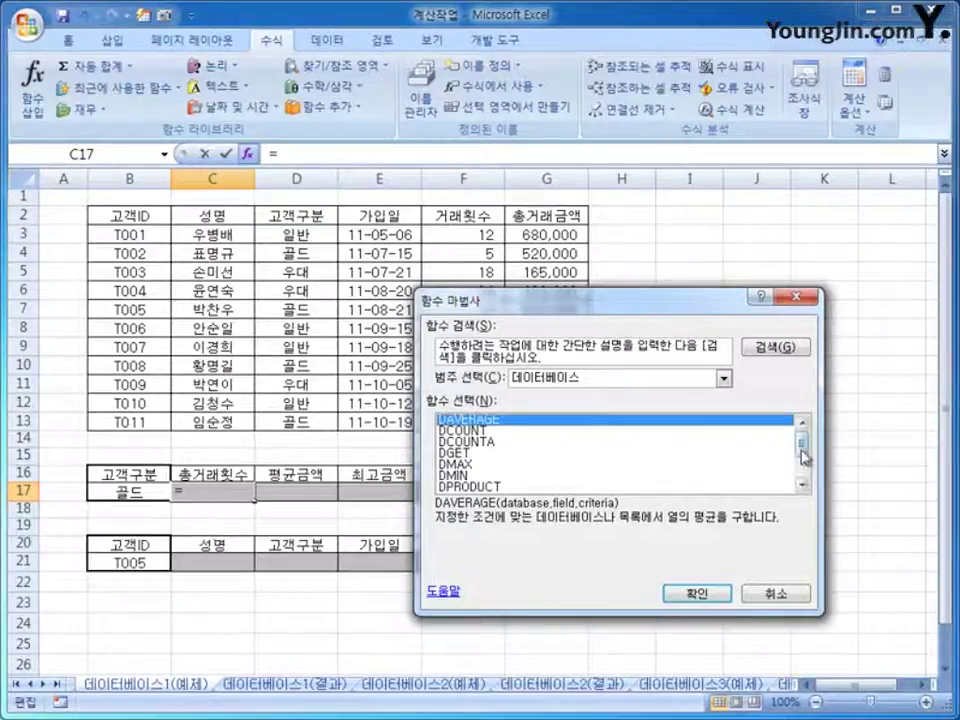
{"action": "left_click", "coordinate": [803, 485]}
{"action": "left_click", "coordinate": [803, 485]}
{"action": "left_click", "coordinate": [803, 485]}
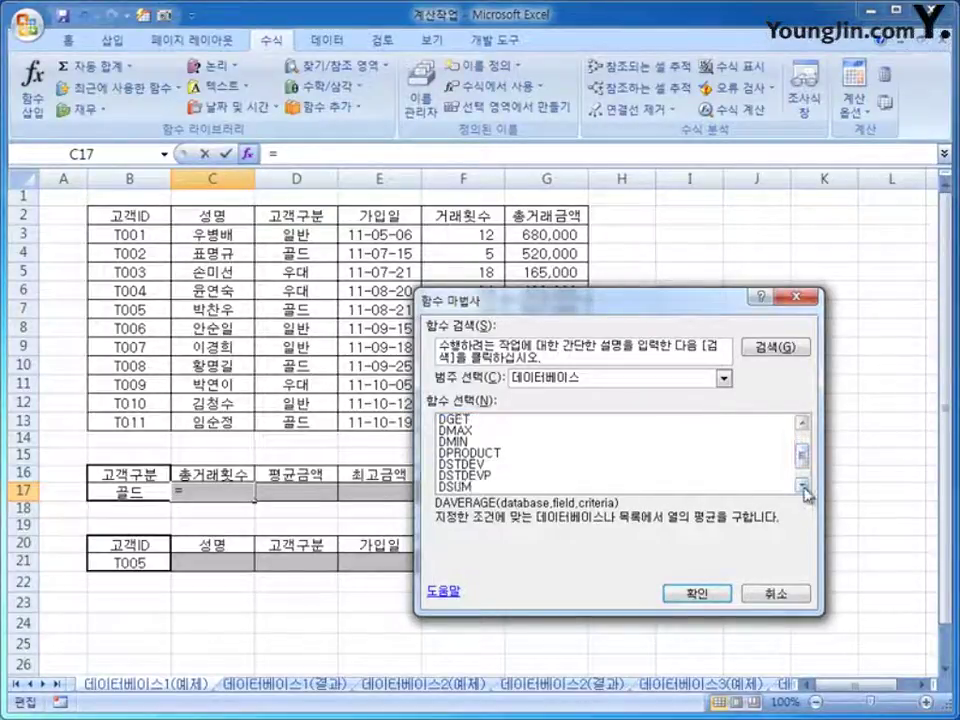
{"action": "left_click", "coordinate": [803, 485]}
{"action": "left_click", "coordinate": [460, 476]}
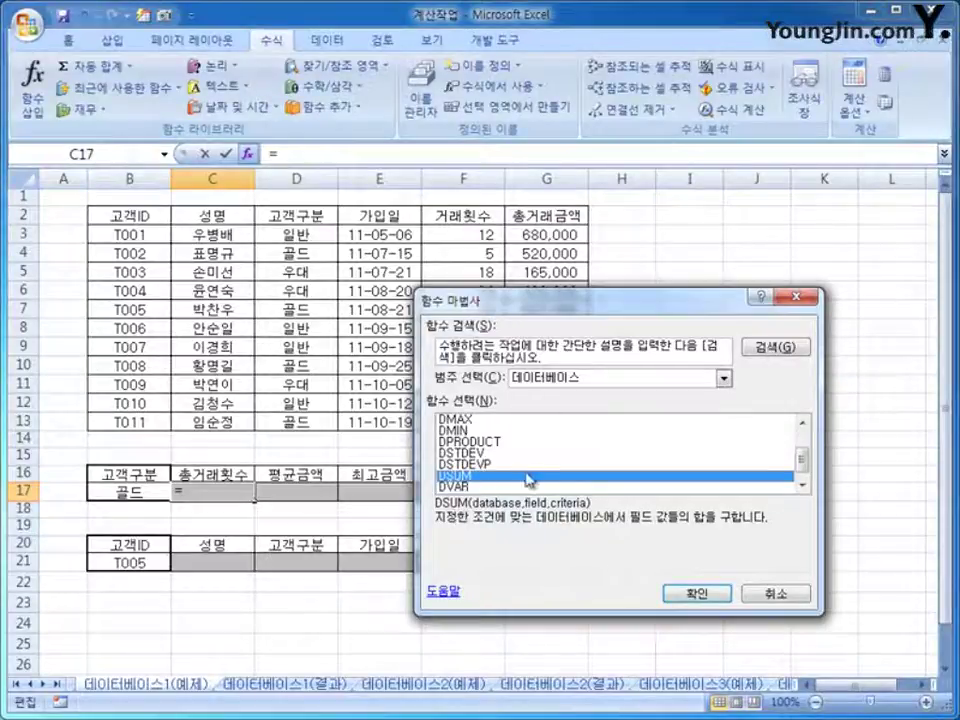
{"action": "left_click", "coordinate": [700, 596]}
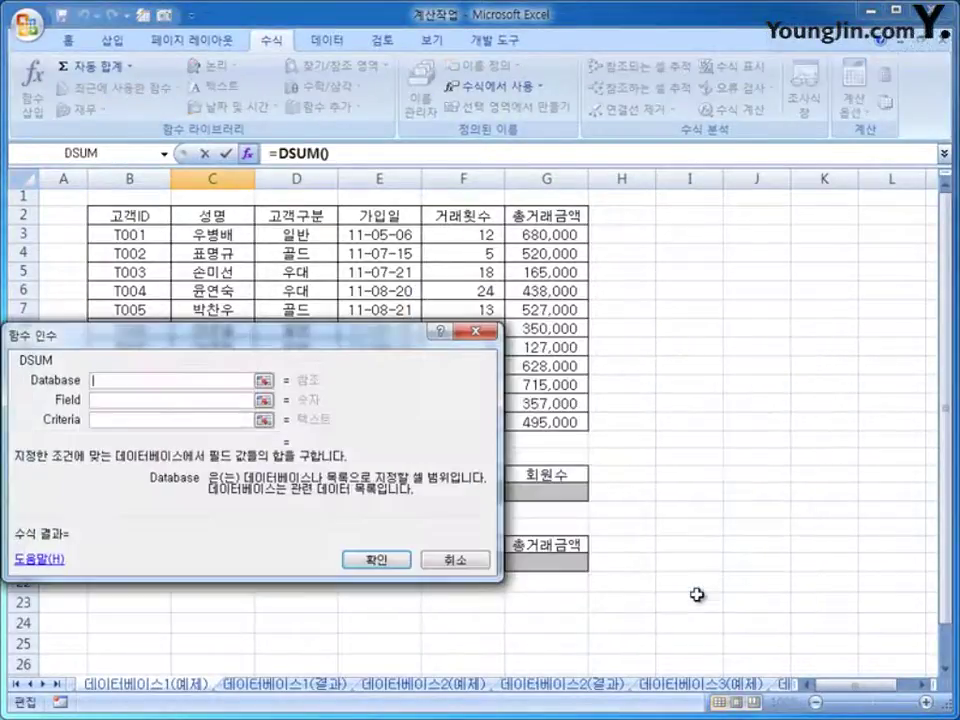
Step: Complete the DSUM function in C17 with database B2:G13, field 5 and criteria B16:B17
{"action": "left_click_drag", "start_coordinate": [714, 441], "coordinate": [733, 491]}
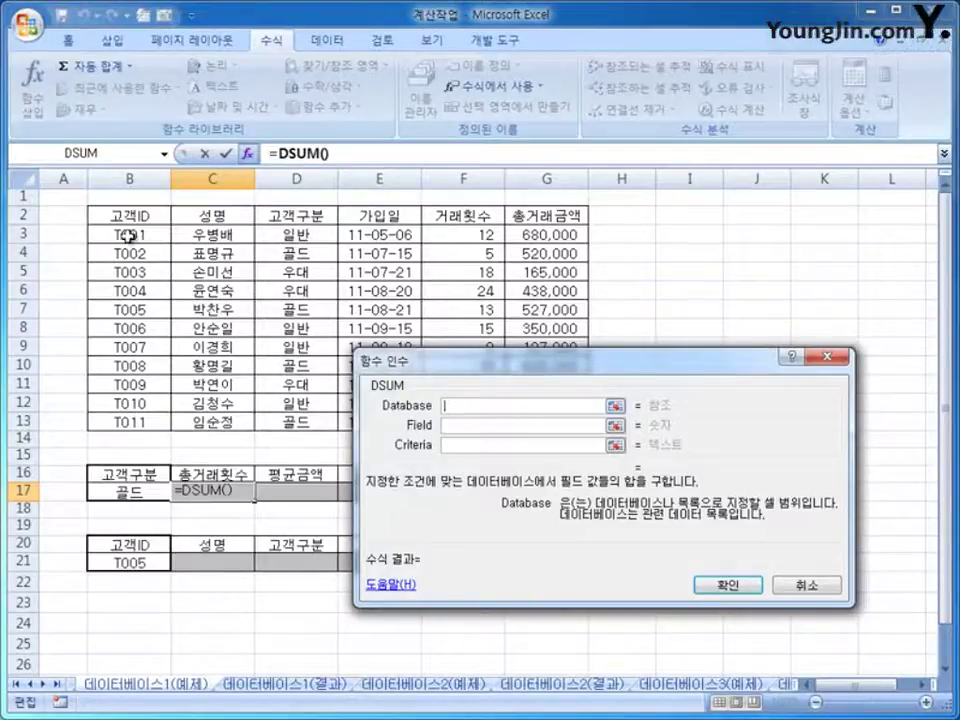
{"action": "left_click_drag", "start_coordinate": [150, 216], "coordinate": [501, 416]}
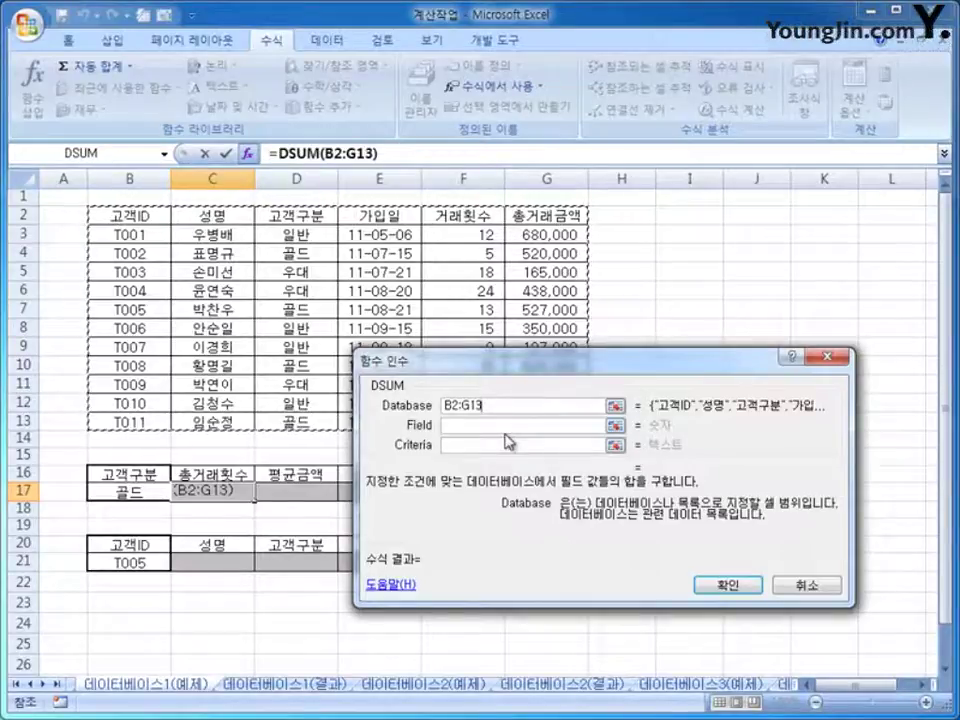
{"action": "key", "text": "Tab"}
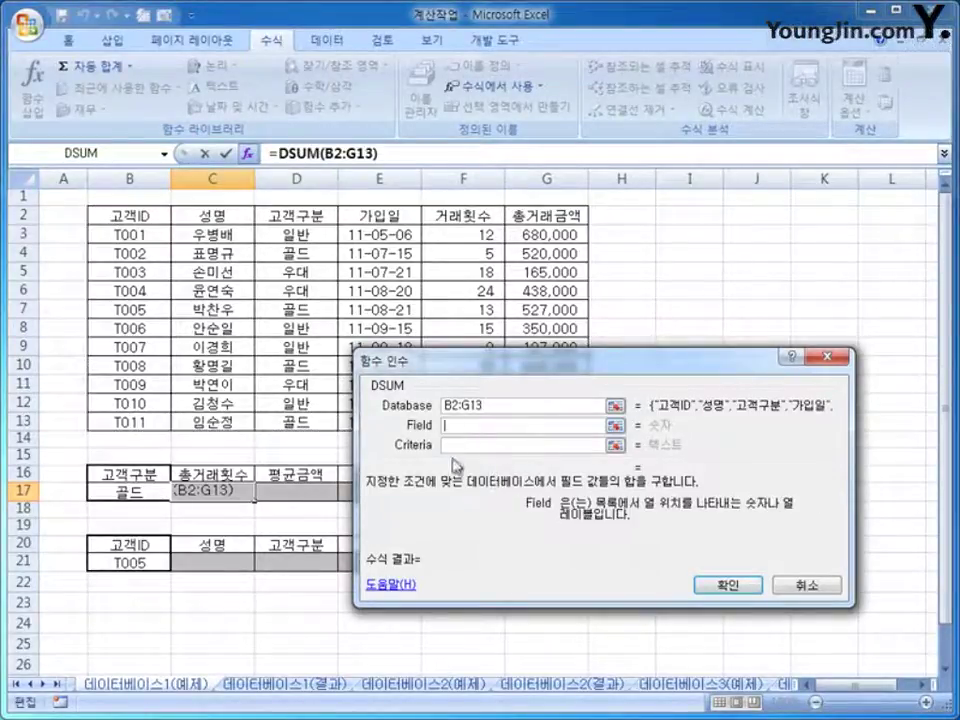
{"action": "left_click", "coordinate": [450, 220]}
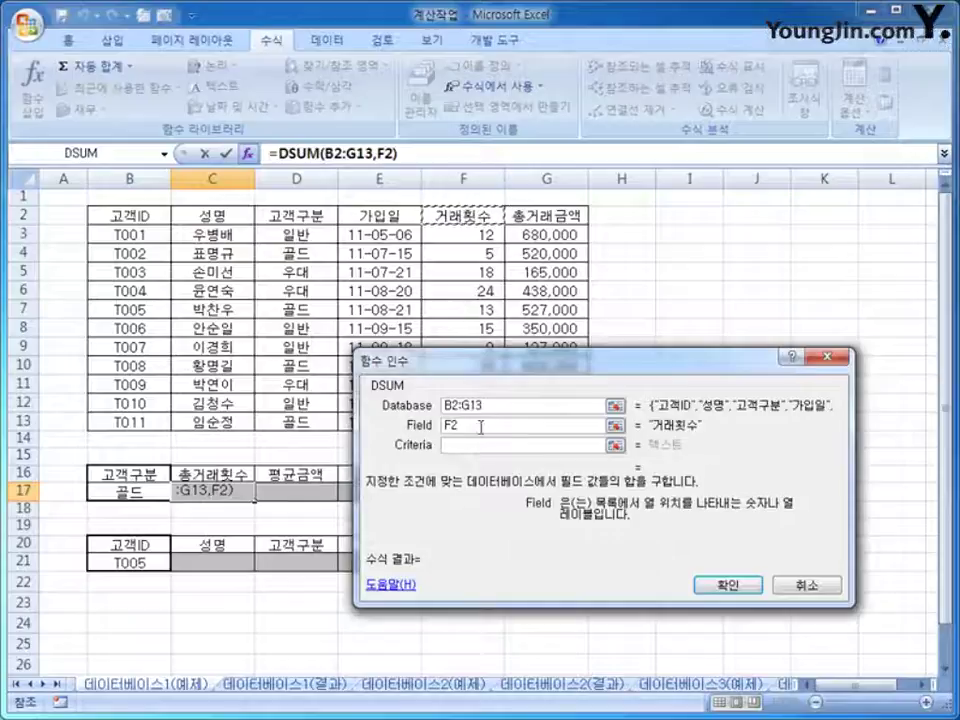
{"action": "left_click_drag", "start_coordinate": [481, 427], "coordinate": [404, 427]}
{"action": "type", "text": "5"}
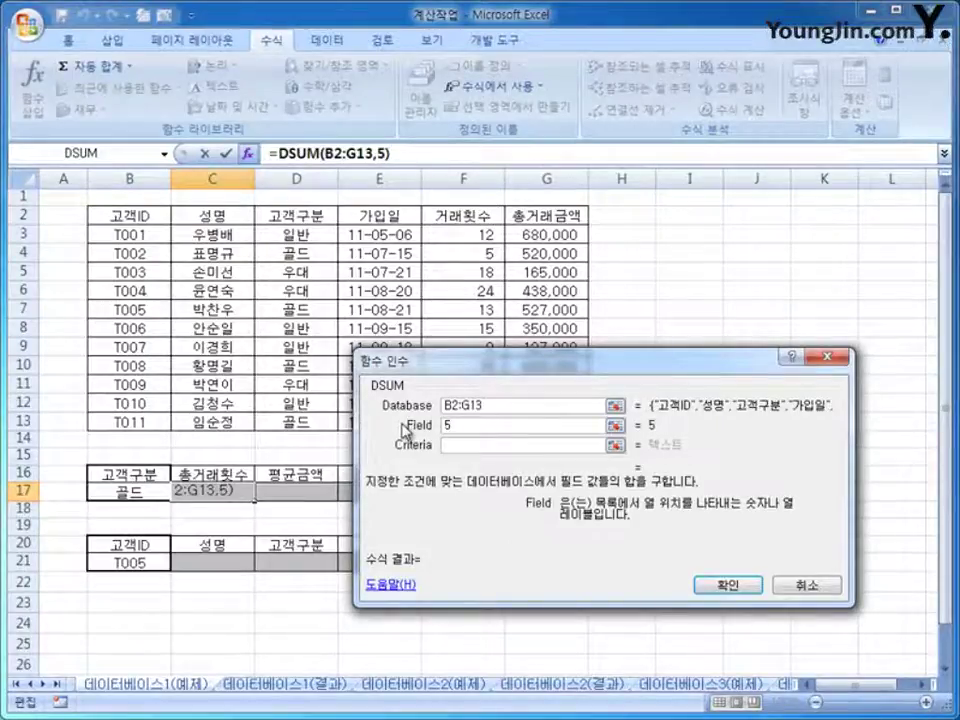
{"action": "key", "text": "Tab"}
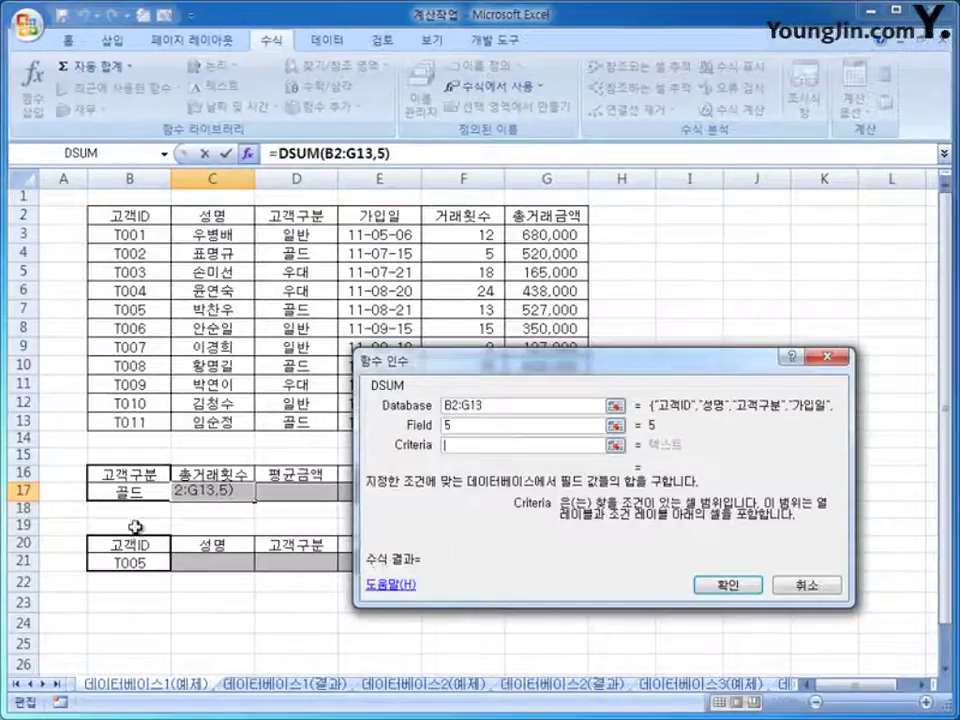
{"action": "left_click_drag", "start_coordinate": [128, 474], "coordinate": [122, 488]}
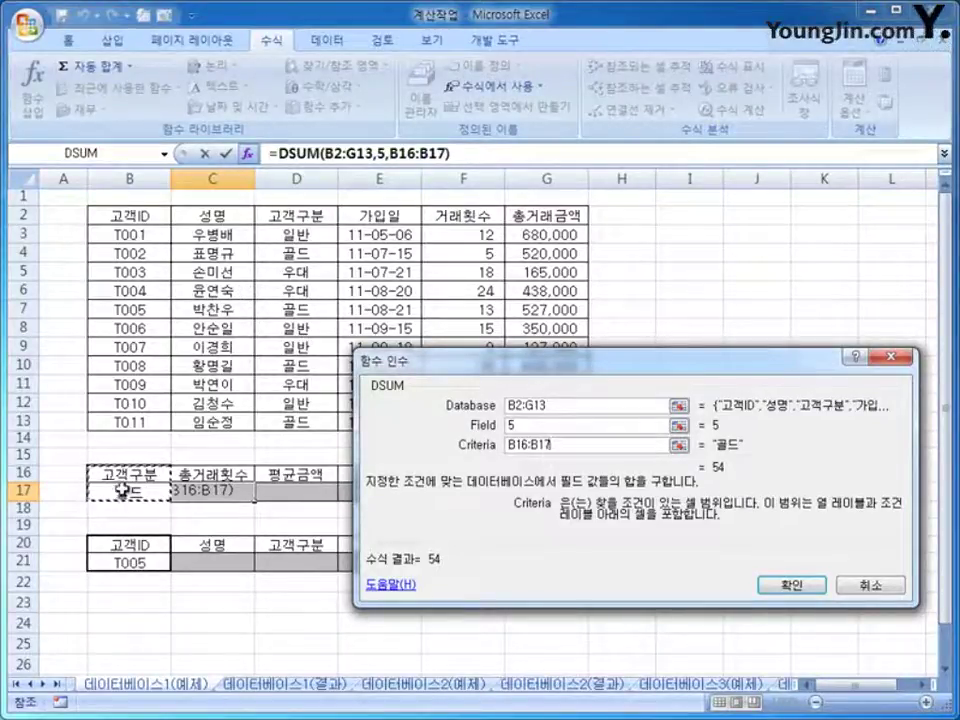
{"action": "left_click", "coordinate": [770, 583]}
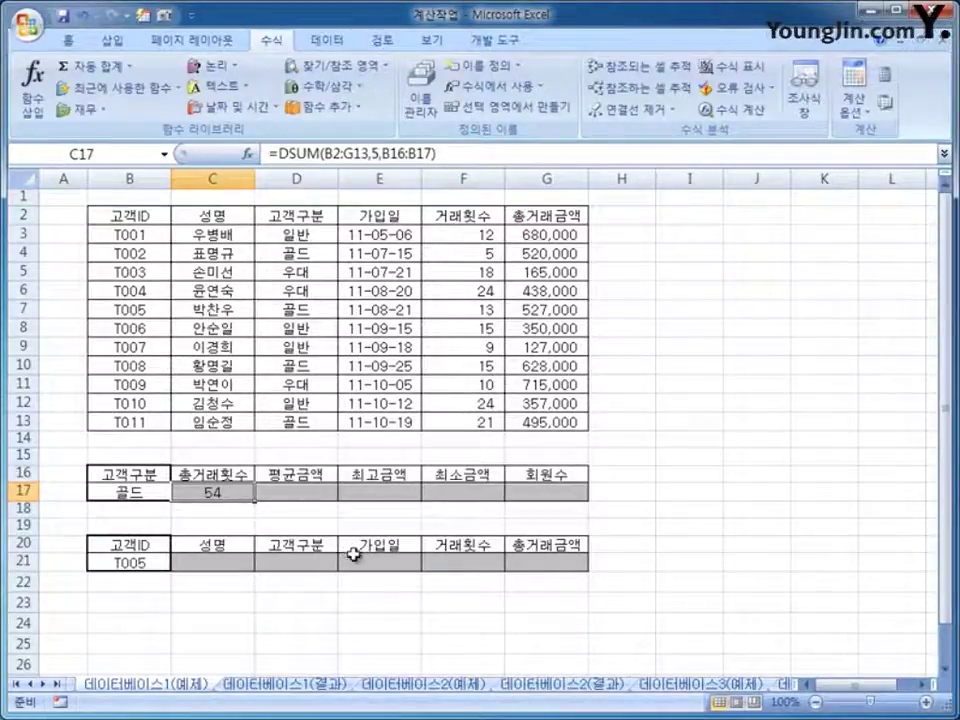
Step: Calculate 평균금액 in D17 with DAVERAGE, using database B2:G13, field G2 and criteria B16:B17
{"action": "left_click", "coordinate": [314, 492]}
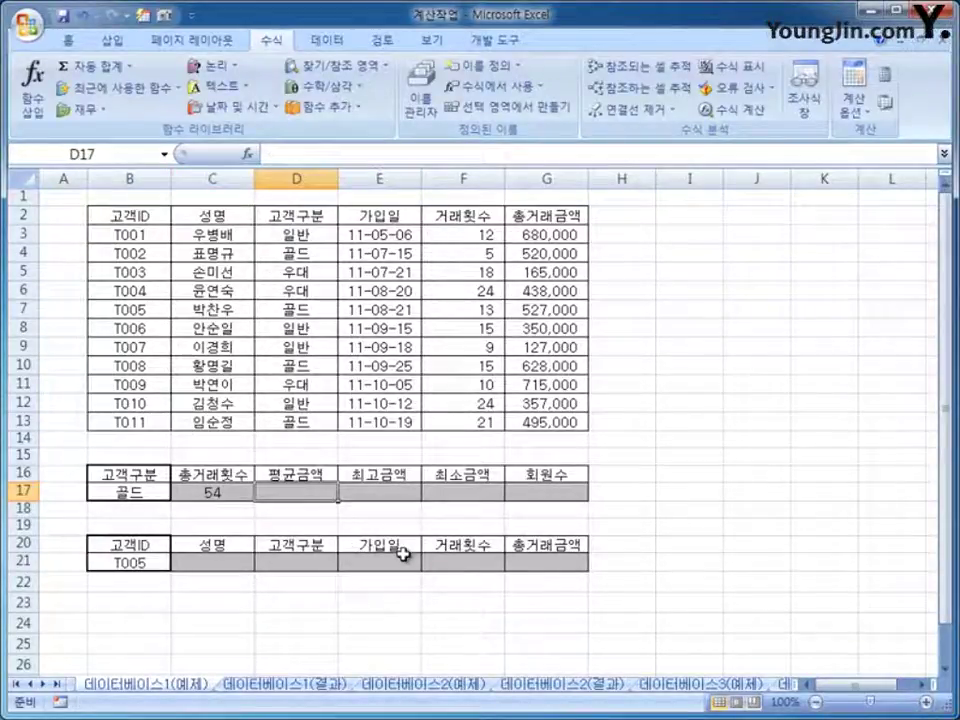
{"action": "left_click", "coordinate": [48, 106]}
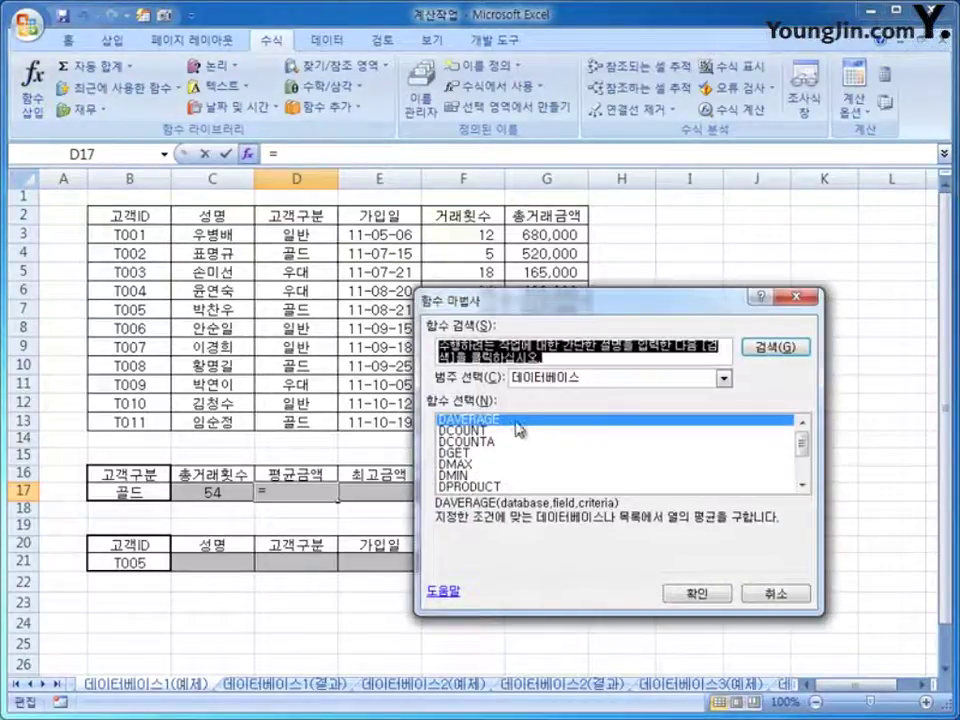
{"action": "left_click", "coordinate": [716, 595]}
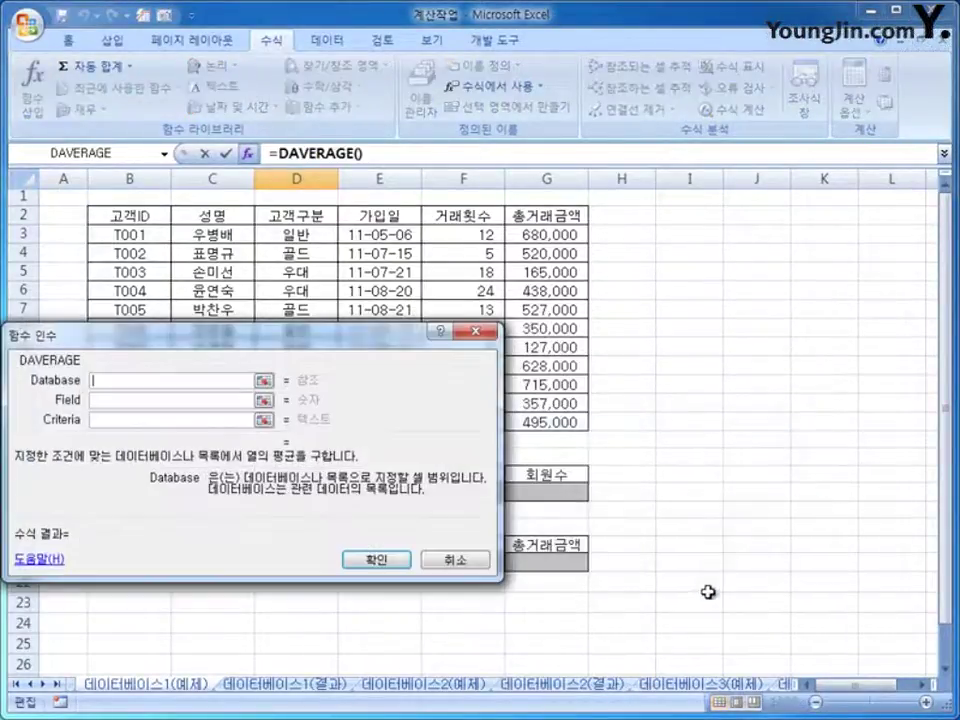
{"action": "left_click_drag", "start_coordinate": [340, 352], "coordinate": [655, 385]}
{"action": "left_click_drag", "start_coordinate": [120, 215], "coordinate": [543, 422]}
{"action": "left_click", "coordinate": [443, 439]}
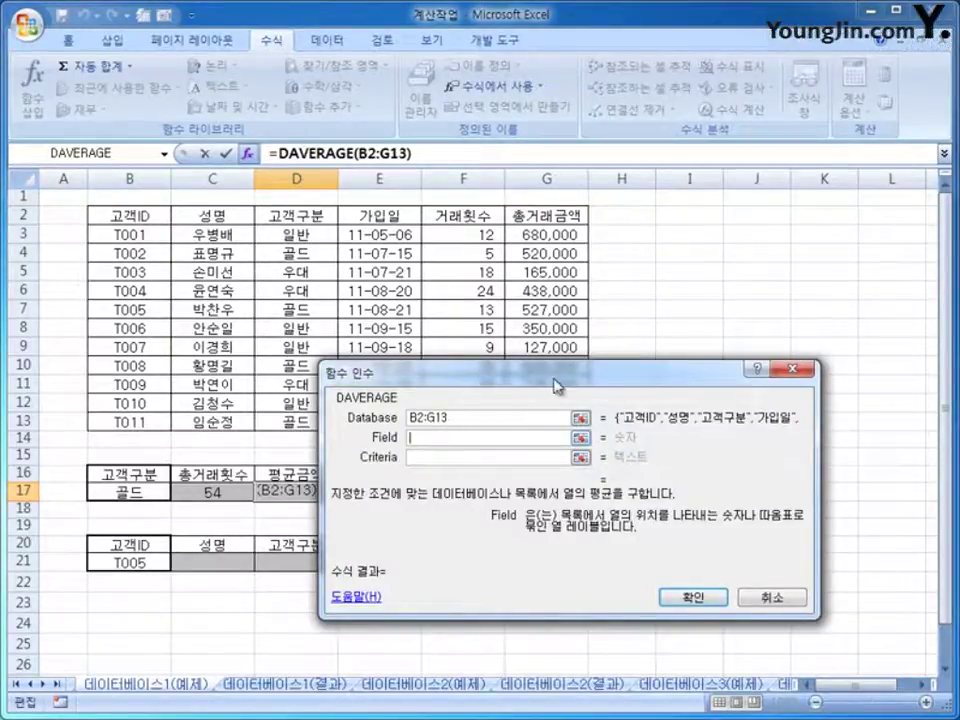
{"action": "left_click_drag", "start_coordinate": [555, 385], "coordinate": [574, 379]}
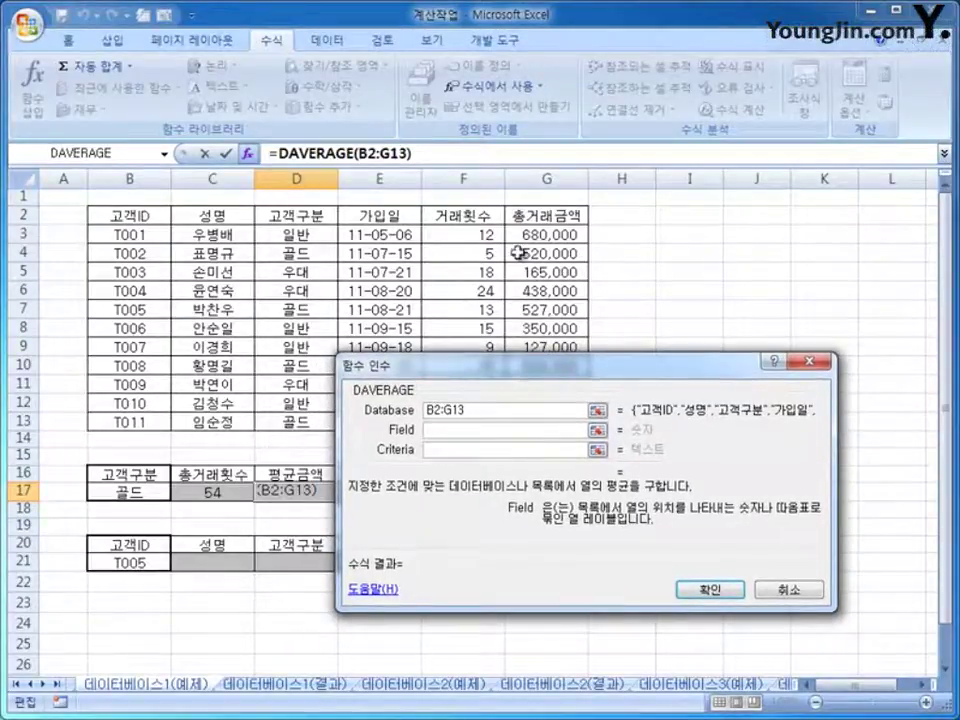
{"action": "left_click", "coordinate": [541, 221]}
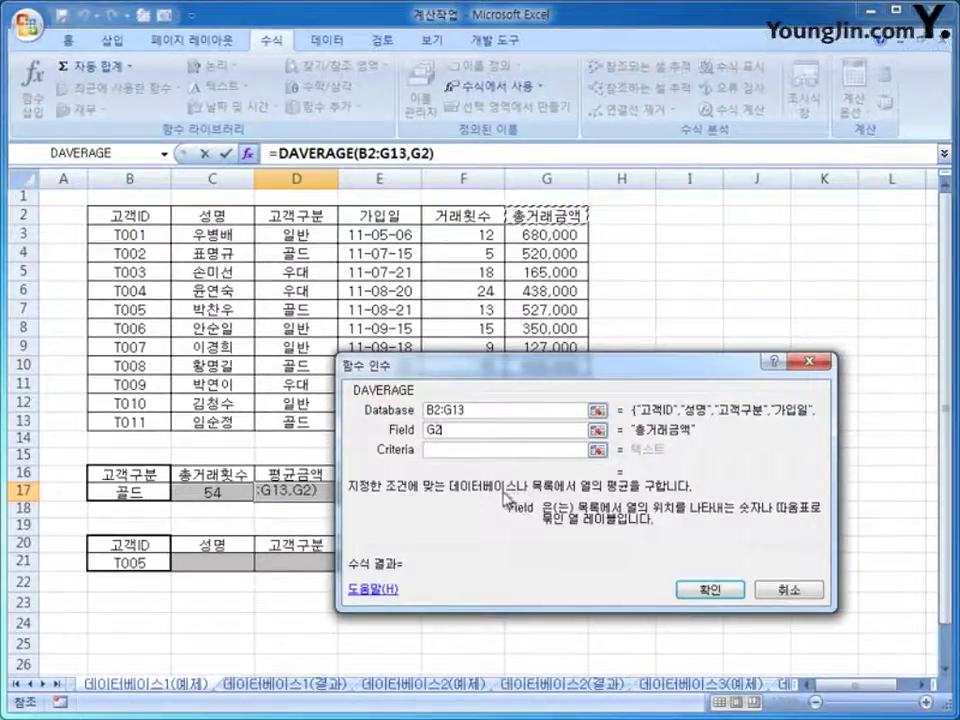
{"action": "left_click", "coordinate": [462, 451]}
{"action": "left_click_drag", "start_coordinate": [120, 472], "coordinate": [118, 490]}
{"action": "left_click", "coordinate": [729, 591]}
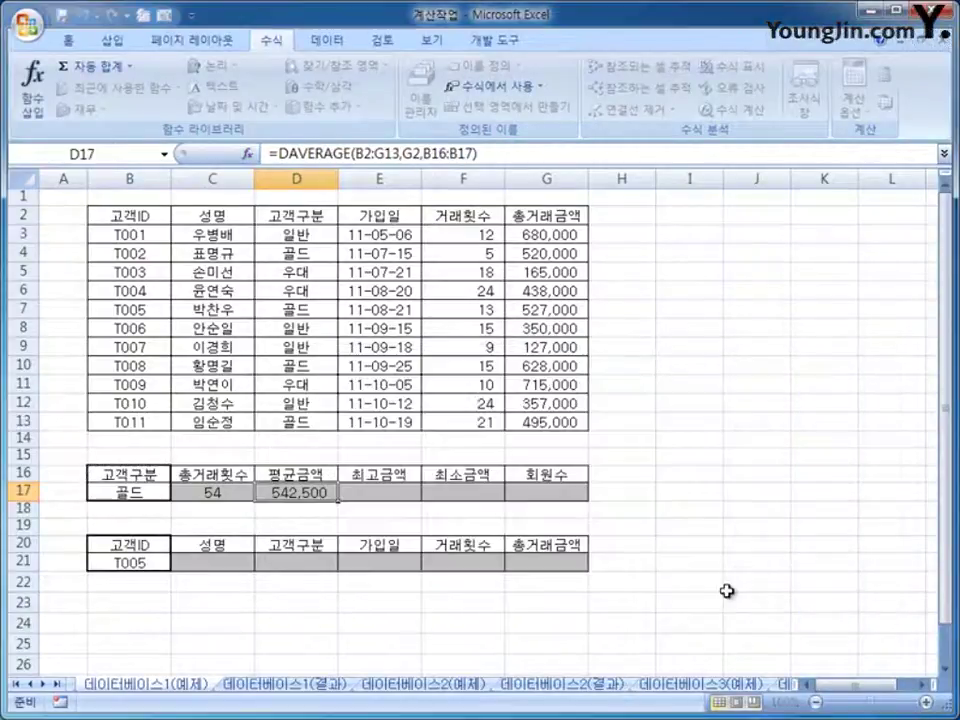
Step: Calculate 최고금액 in E17 with DMAX, using database B2:G13, field G2 and criteria B16:B17
{"action": "left_click", "coordinate": [362, 492]}
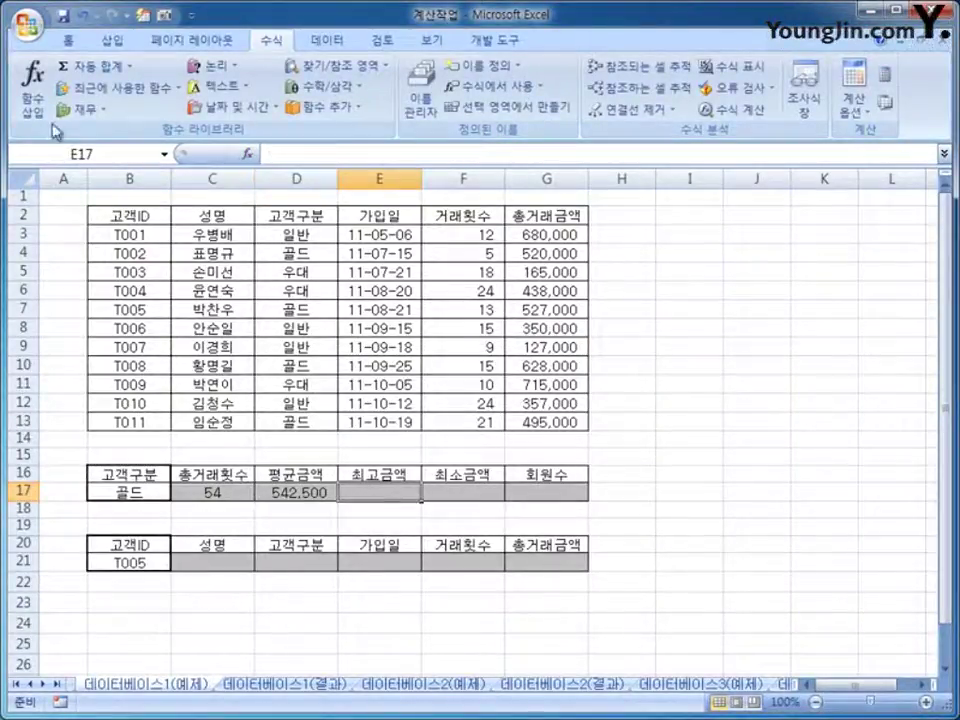
{"action": "left_click", "coordinate": [33, 80]}
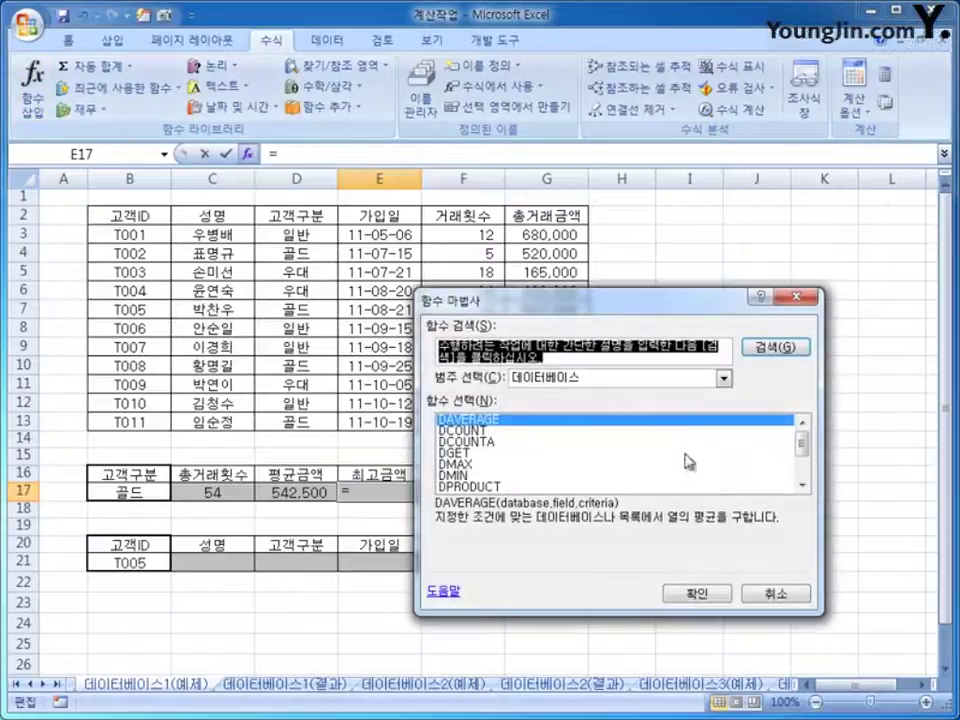
{"action": "left_click", "coordinate": [518, 465]}
{"action": "left_click", "coordinate": [693, 594]}
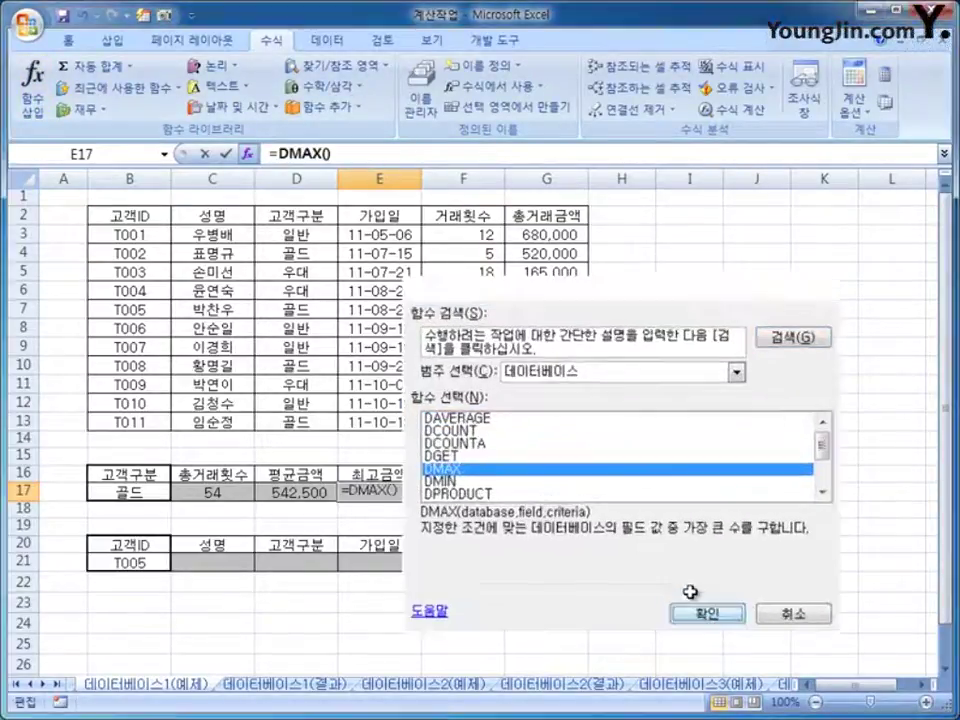
{"action": "left_click_drag", "start_coordinate": [130, 215], "coordinate": [548, 422]}
{"action": "left_click", "coordinate": [394, 438]}
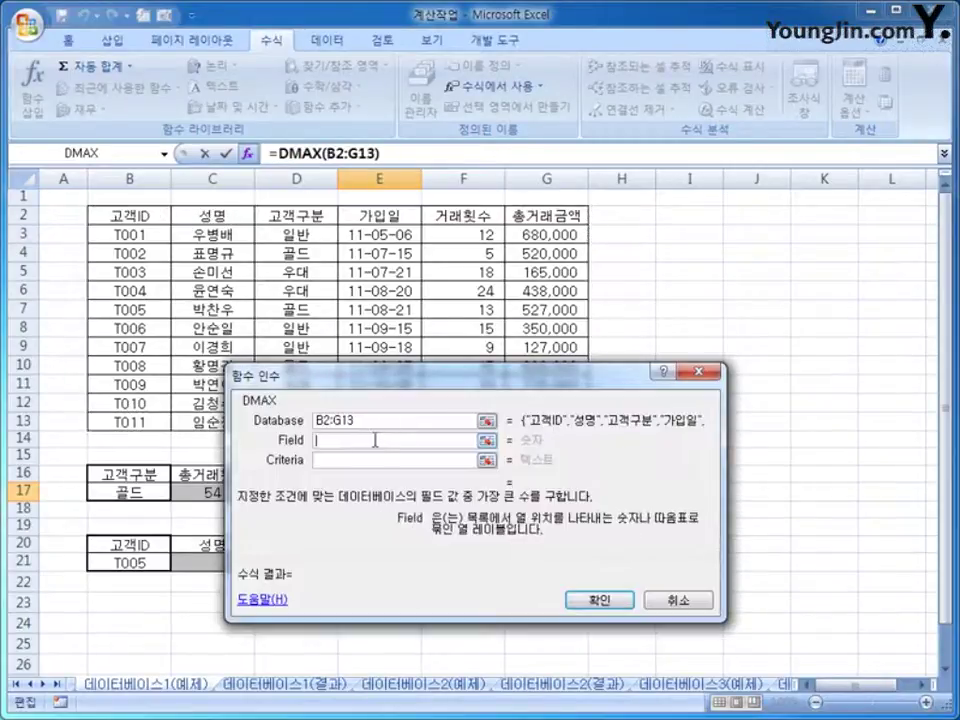
{"action": "left_click", "coordinate": [555, 214]}
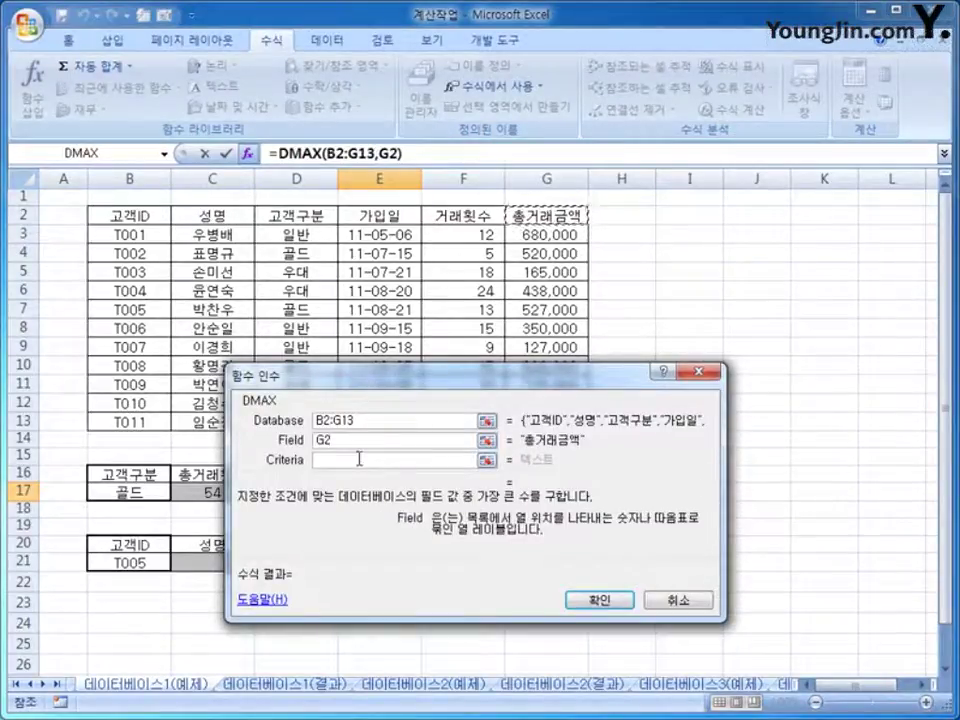
{"action": "left_click", "coordinate": [359, 461]}
{"action": "left_click_drag", "start_coordinate": [130, 472], "coordinate": [130, 492]}
{"action": "left_click", "coordinate": [646, 600]}
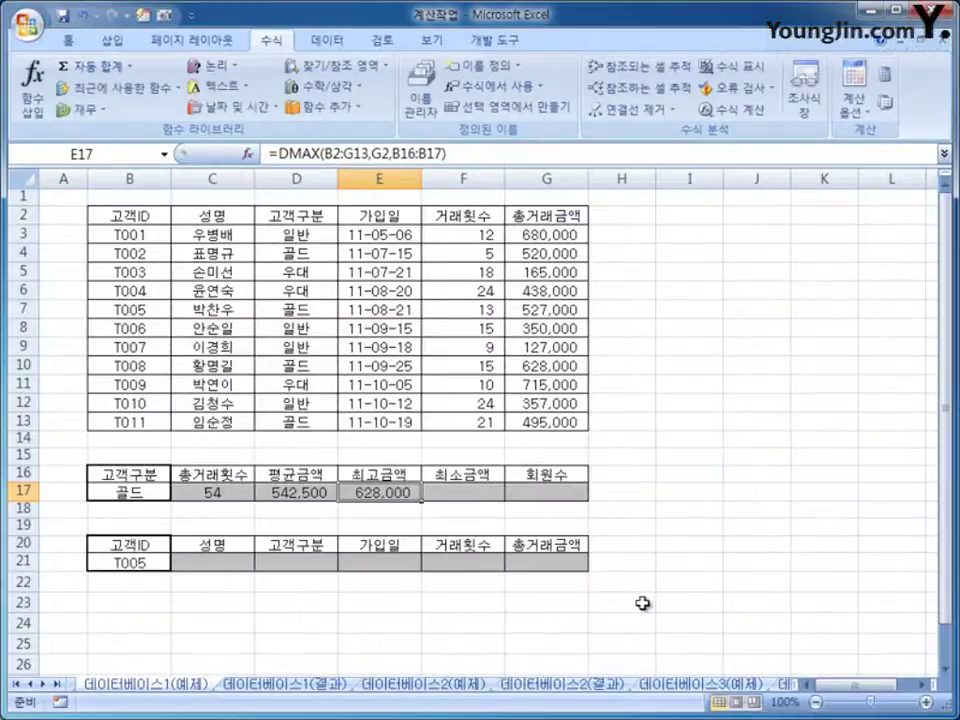
Step: Insert the DCOUNT function from the 데이터베이스 category into the 회원수 result cell G17
{"action": "left_click", "coordinate": [470, 492]}
{"action": "left_click", "coordinate": [546, 497]}
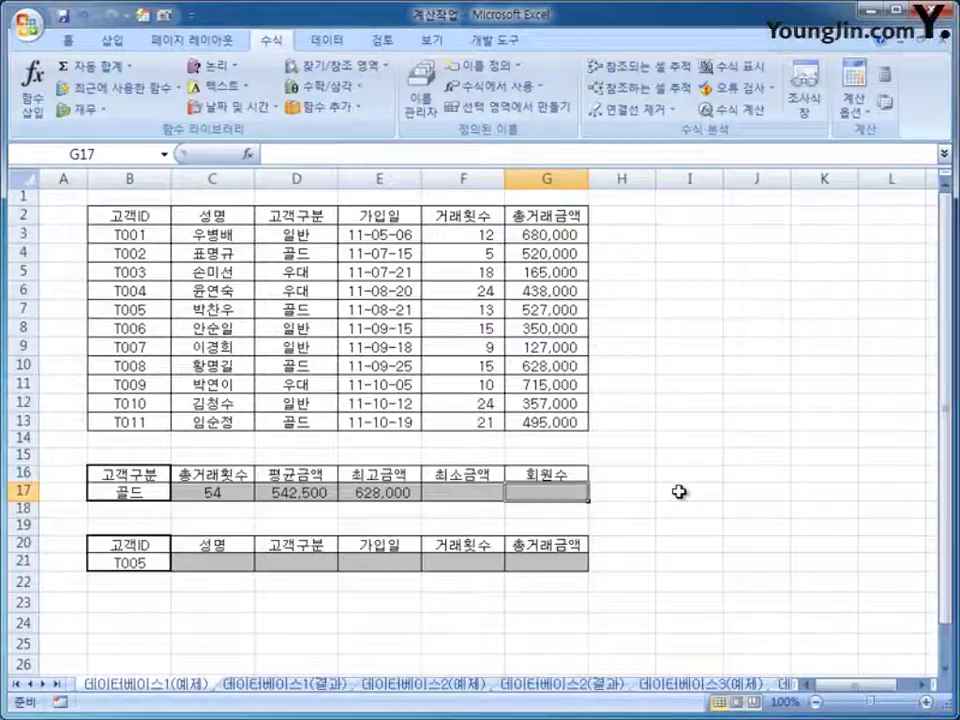
{"action": "left_click", "coordinate": [33, 90]}
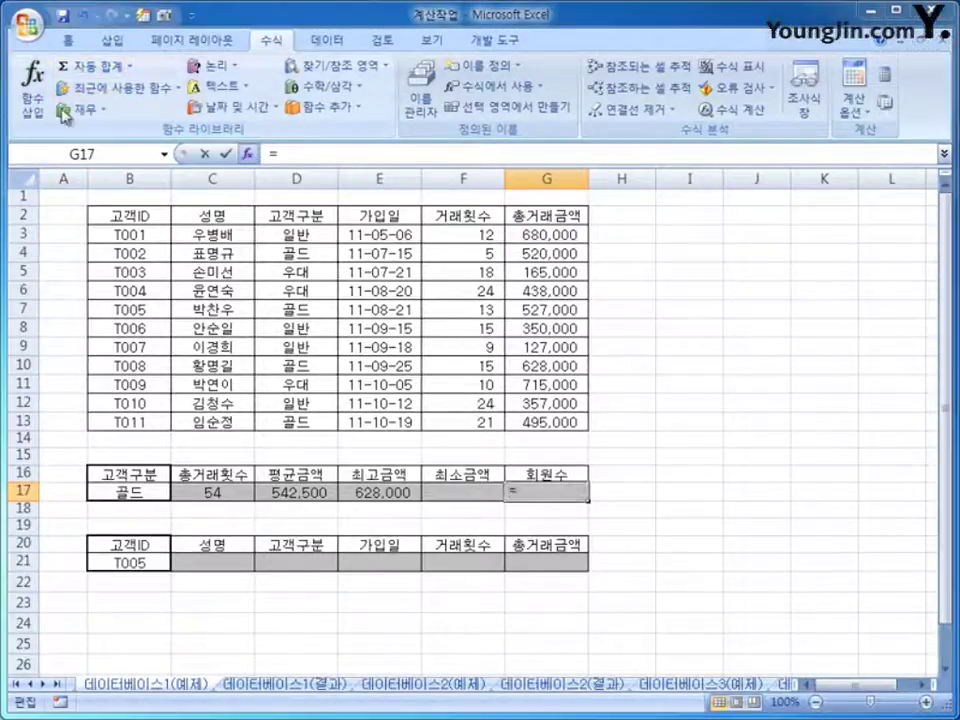
{"action": "left_click", "coordinate": [509, 434]}
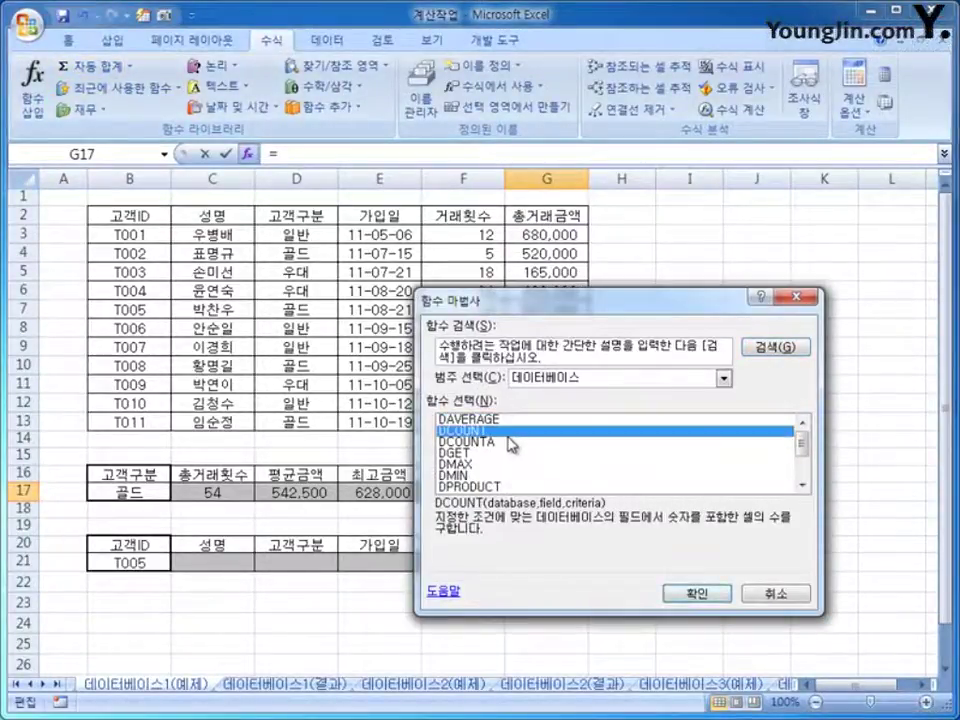
{"action": "left_click", "coordinate": [690, 588]}
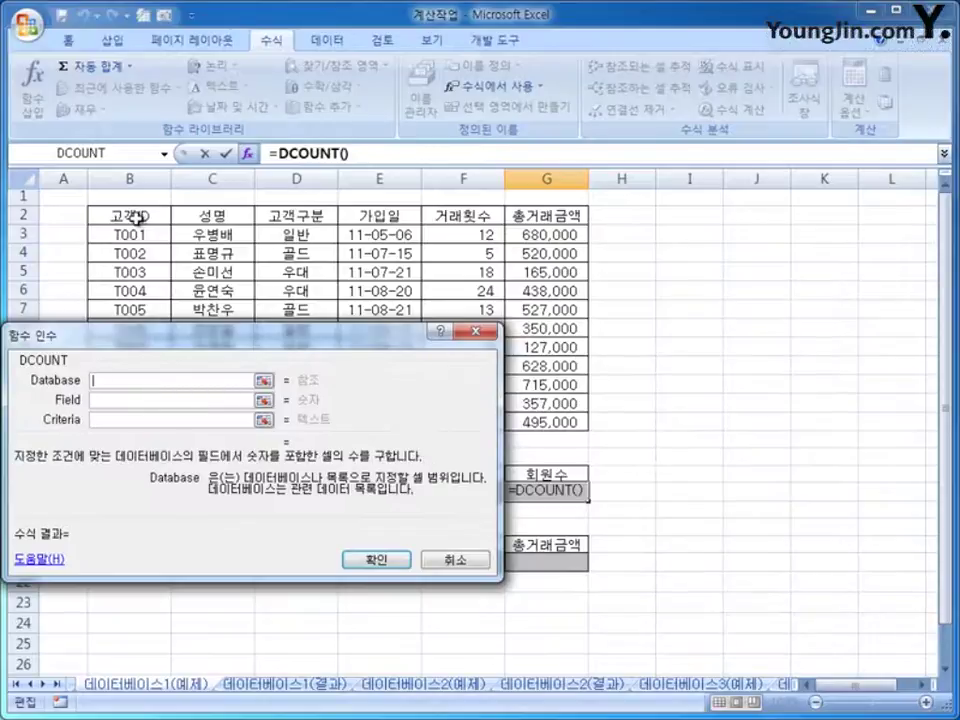
Step: Complete the DCOUNT function in G17 with database B2:G13, field G2 and criteria B16:B17
{"action": "left_click_drag", "start_coordinate": [135, 214], "coordinate": [535, 430]}
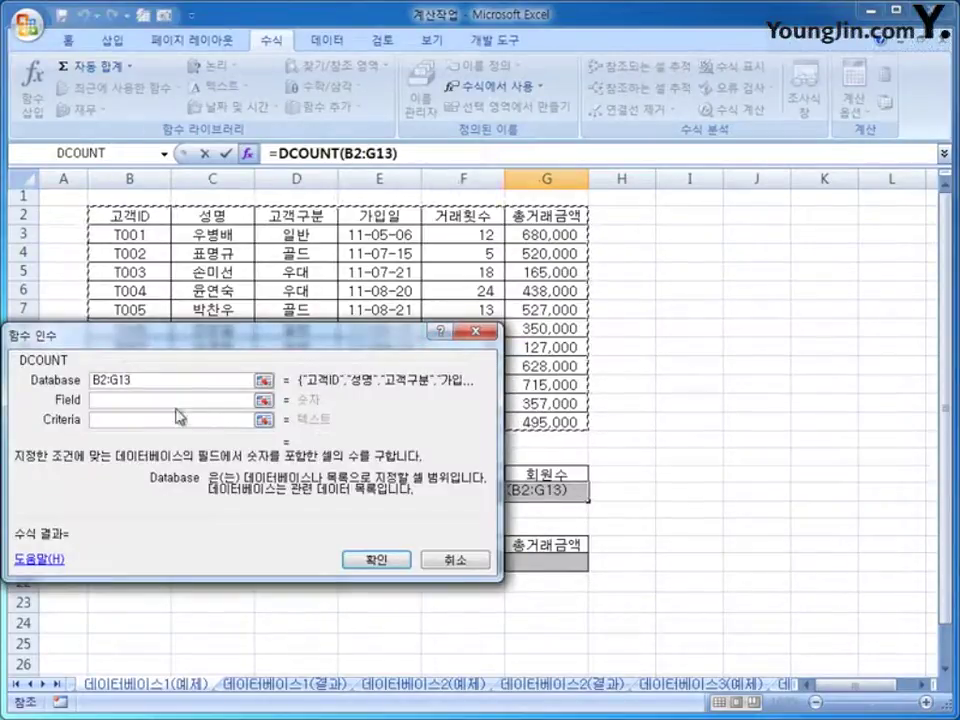
{"action": "left_click", "coordinate": [173, 401]}
{"action": "left_click_drag", "start_coordinate": [209, 337], "coordinate": [603, 392]}
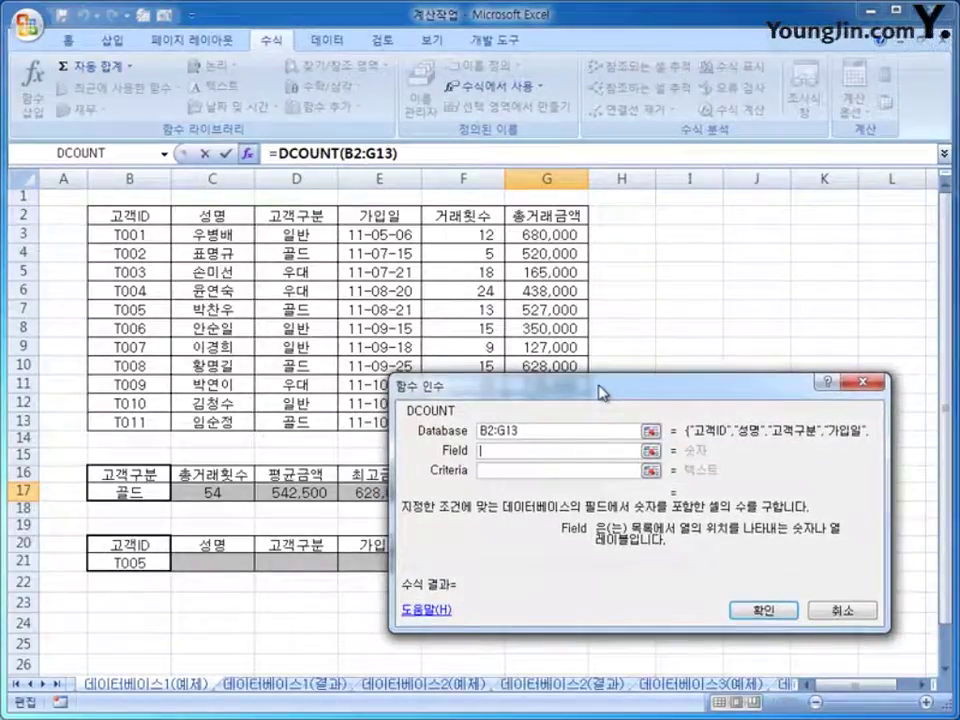
{"action": "left_click", "coordinate": [378, 214]}
{"action": "left_click", "coordinate": [462, 214]}
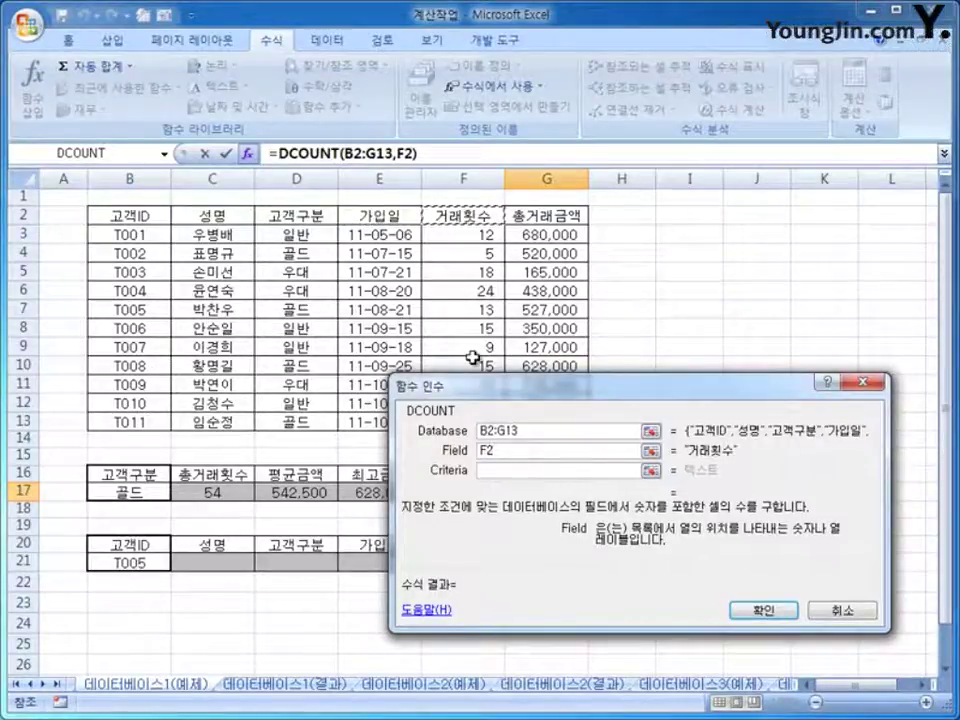
{"action": "left_click", "coordinate": [552, 214]}
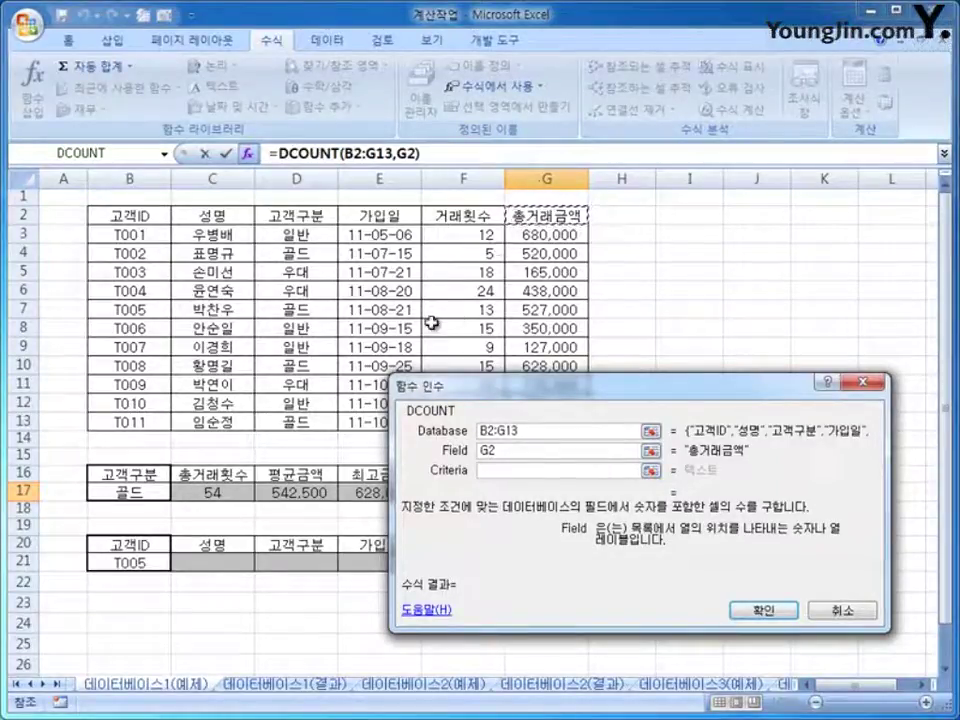
{"action": "left_click", "coordinate": [511, 476]}
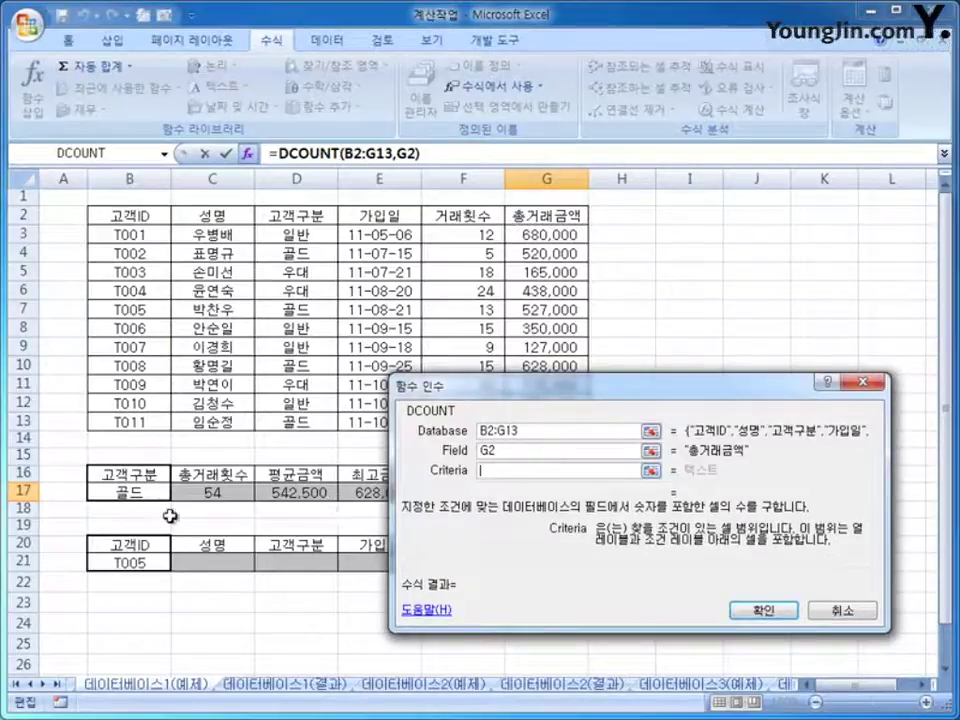
{"action": "left_click_drag", "start_coordinate": [148, 476], "coordinate": [150, 489]}
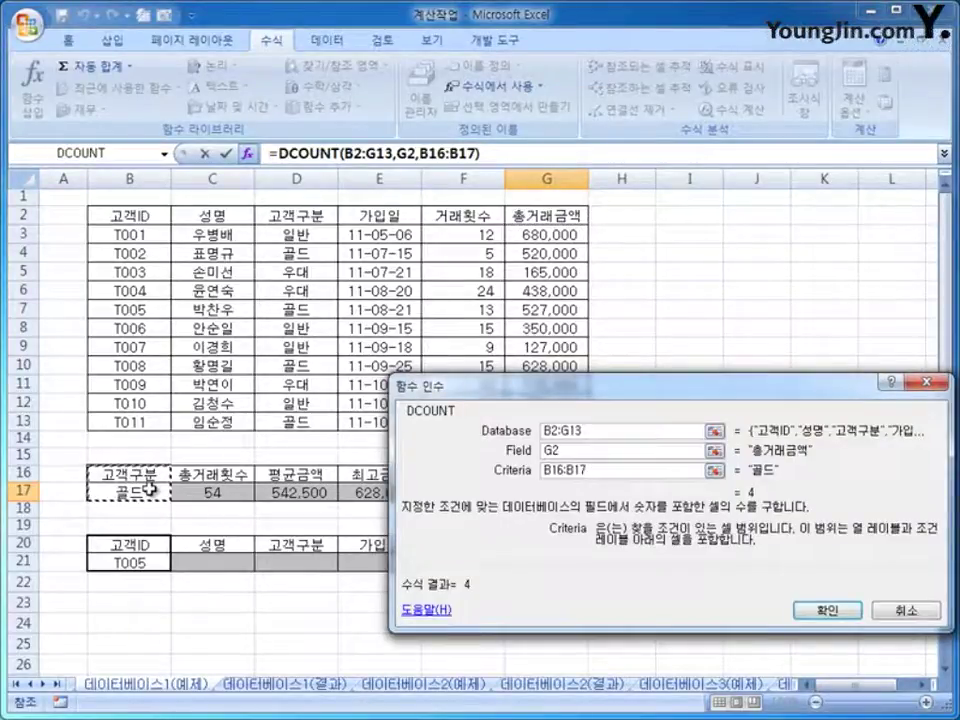
{"action": "left_click_drag", "start_coordinate": [521, 395], "coordinate": [410, 352]}
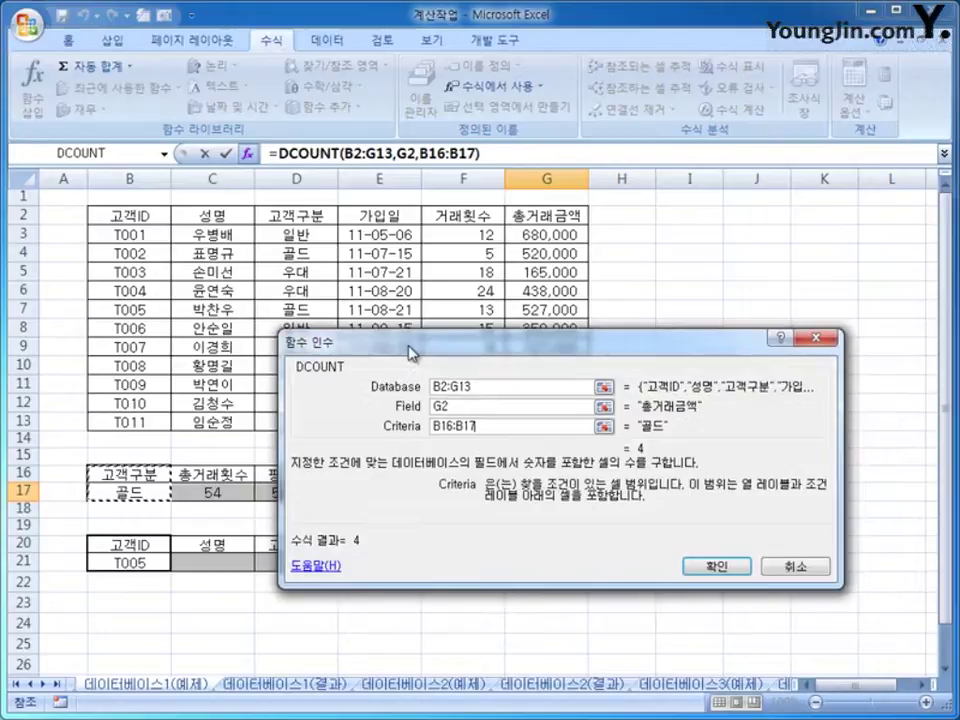
{"action": "left_click", "coordinate": [716, 565]}
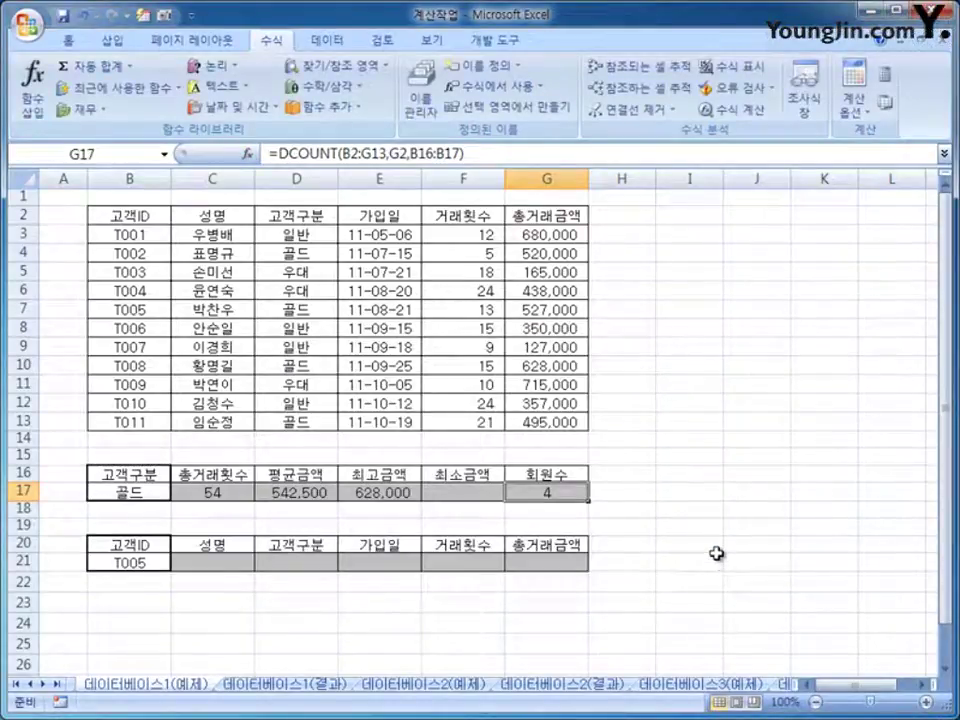
Step: Insert the DGET function from the 데이터베이스 category into the 성명 result cell C21
{"action": "left_click", "coordinate": [232, 566]}
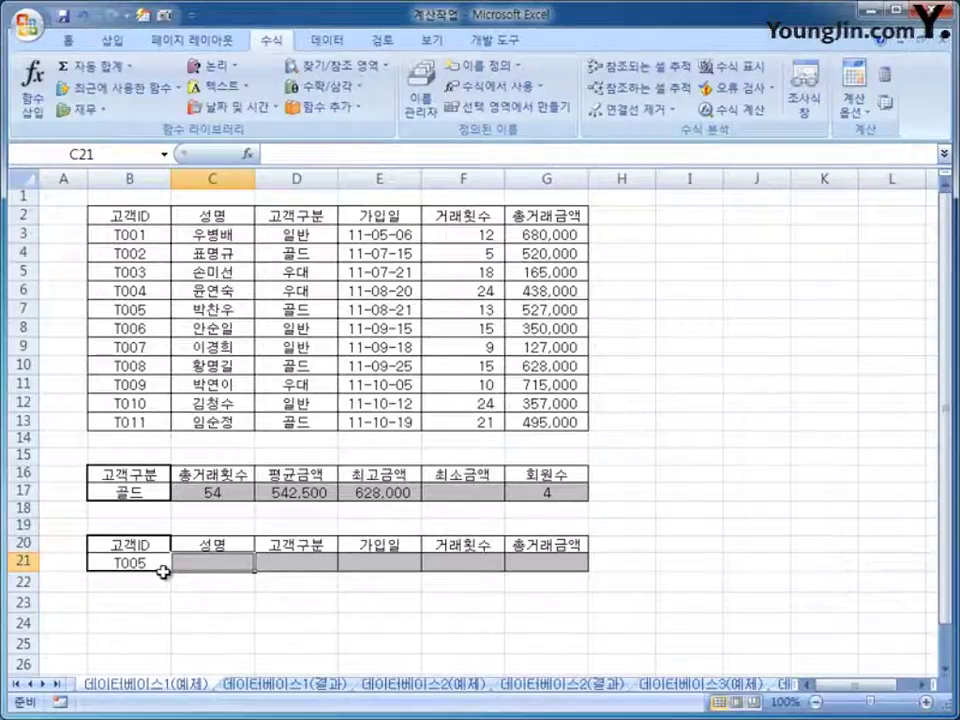
{"action": "left_click", "coordinate": [37, 99]}
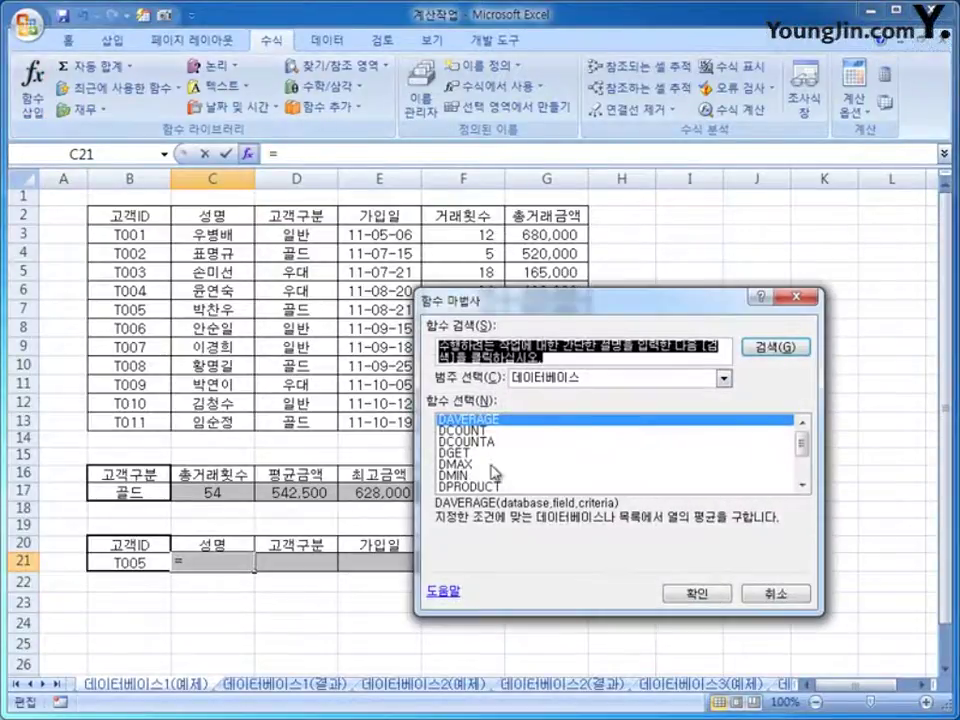
{"action": "left_click", "coordinate": [484, 455]}
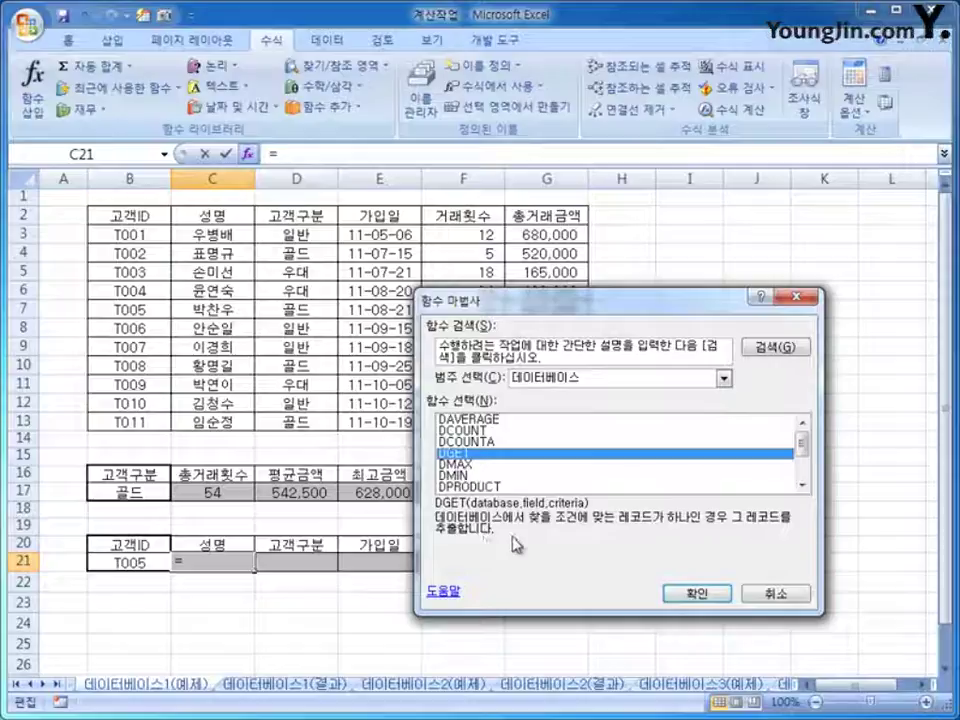
{"action": "left_click", "coordinate": [680, 594]}
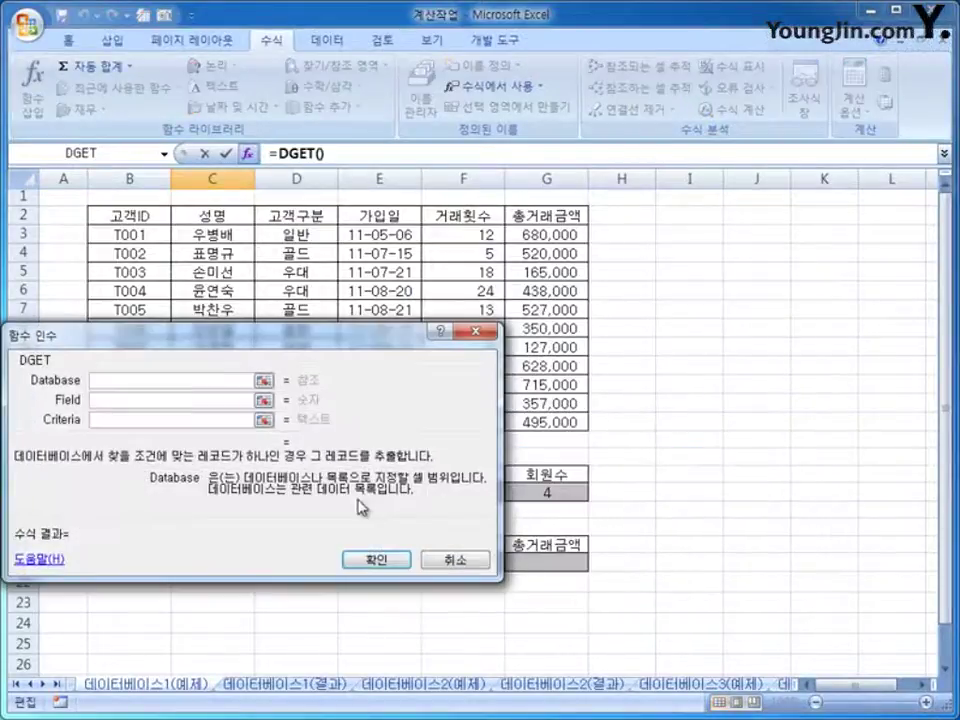
Step: Set the DGET arguments for C21 to database B2:G13, field C2 and criteria B20:B21
{"action": "left_click_drag", "start_coordinate": [360, 505], "coordinate": [553, 542]}
{"action": "left_click_drag", "start_coordinate": [146, 214], "coordinate": [544, 430]}
{"action": "left_click", "coordinate": [360, 446]}
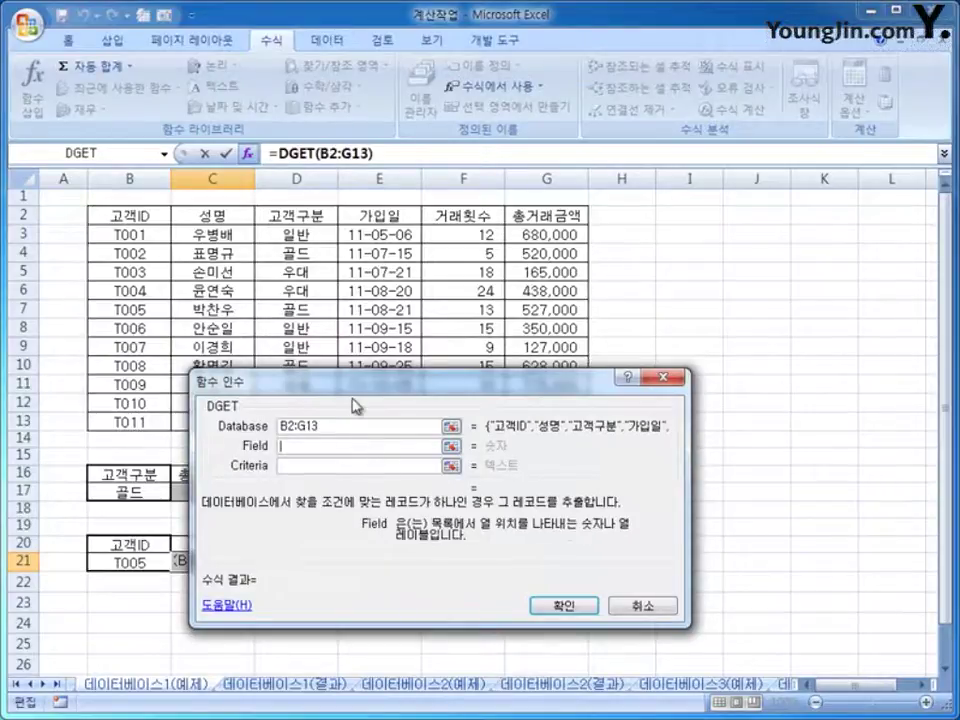
{"action": "left_click_drag", "start_coordinate": [355, 405], "coordinate": [540, 316]}
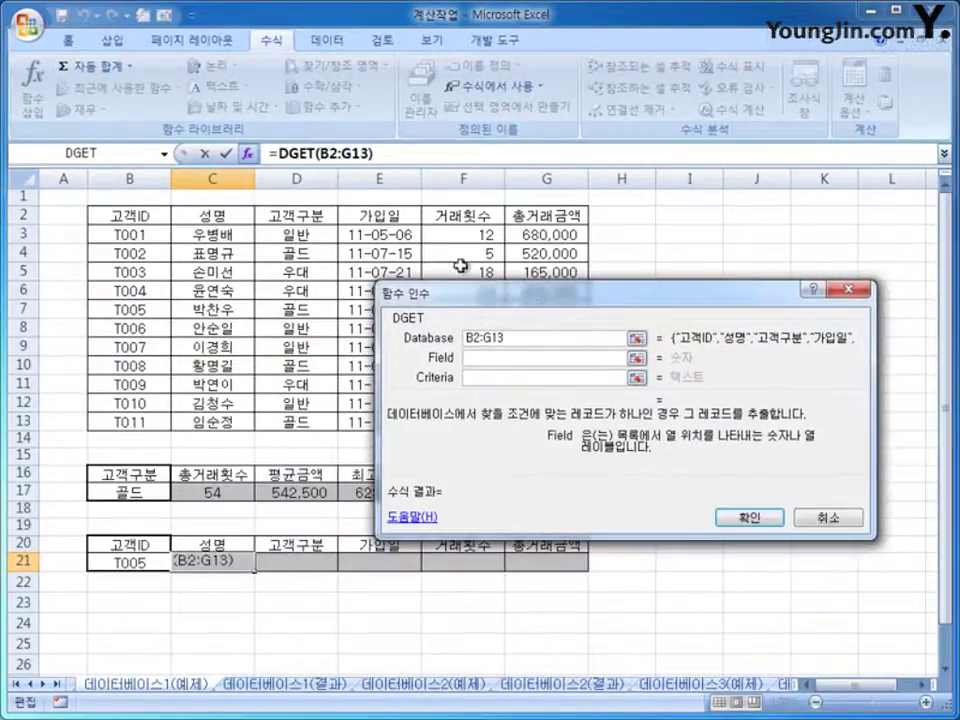
{"action": "left_click", "coordinate": [195, 212]}
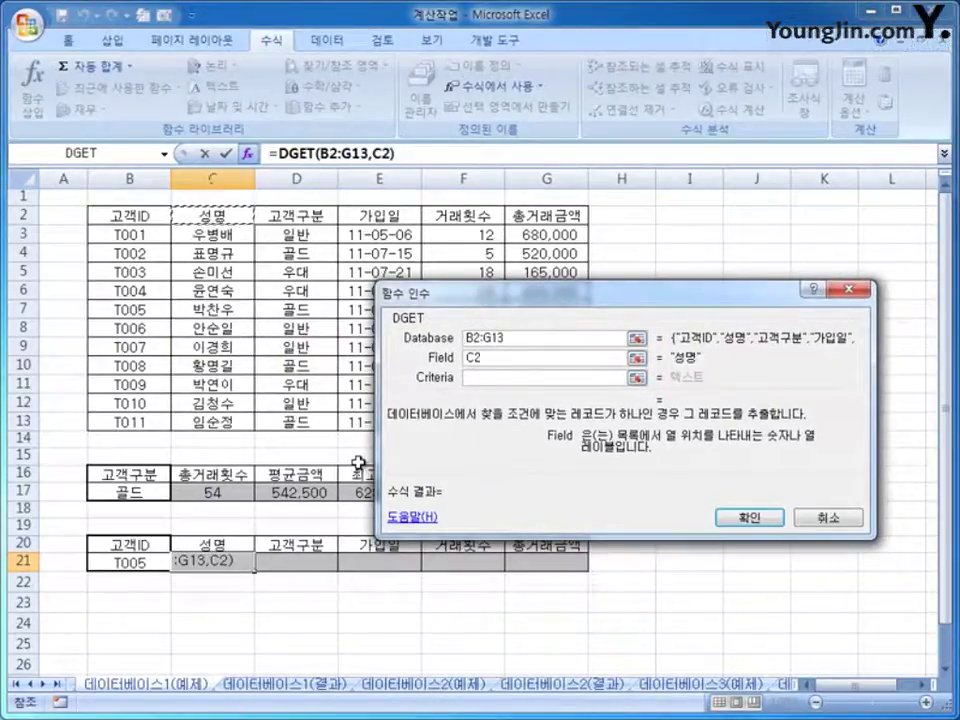
{"action": "key", "text": "Tab"}
{"action": "left_click", "coordinate": [143, 545]}
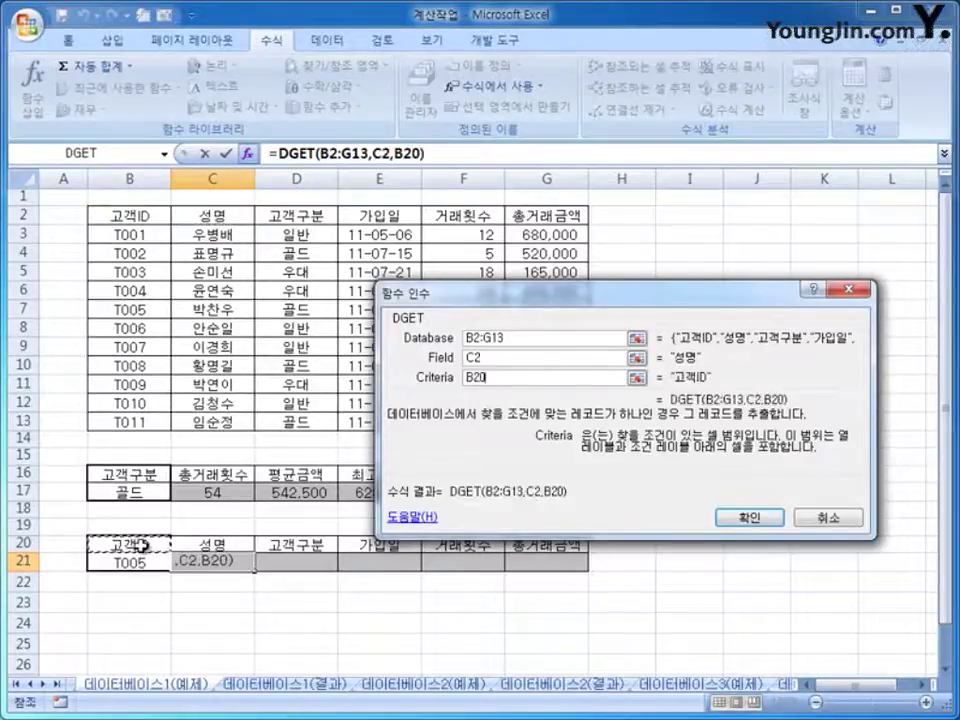
{"action": "left_click_drag", "start_coordinate": [143, 545], "coordinate": [135, 562]}
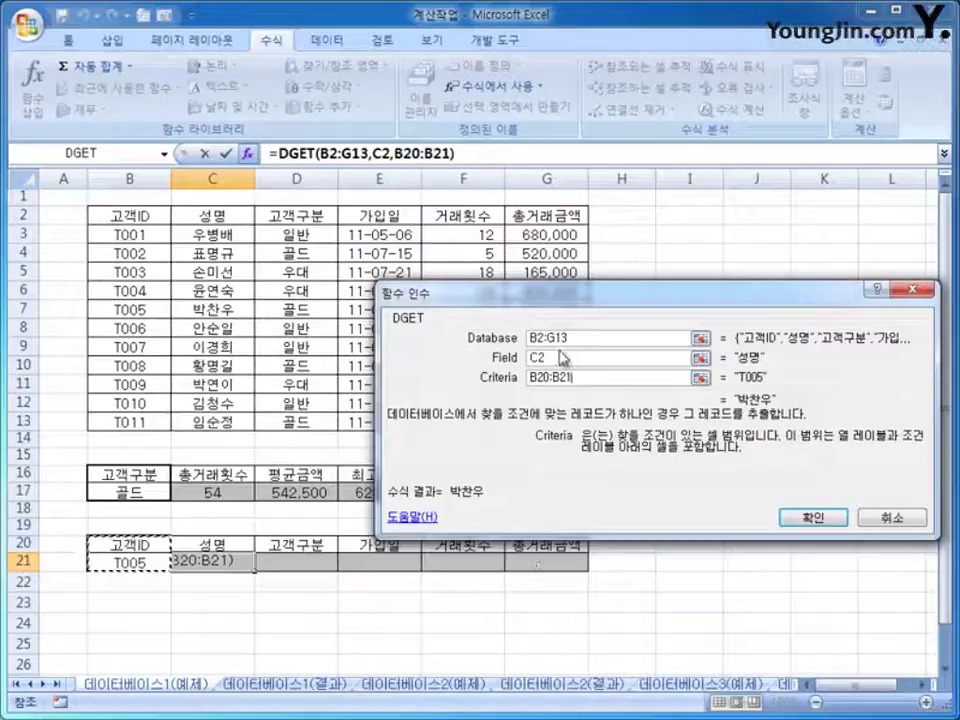
Step: Make the DGET database $B$2:$G$13 and criteria $B$20:$B$21 absolute, and fill the C21 formula across to G21
{"action": "left_click", "coordinate": [528, 338]}
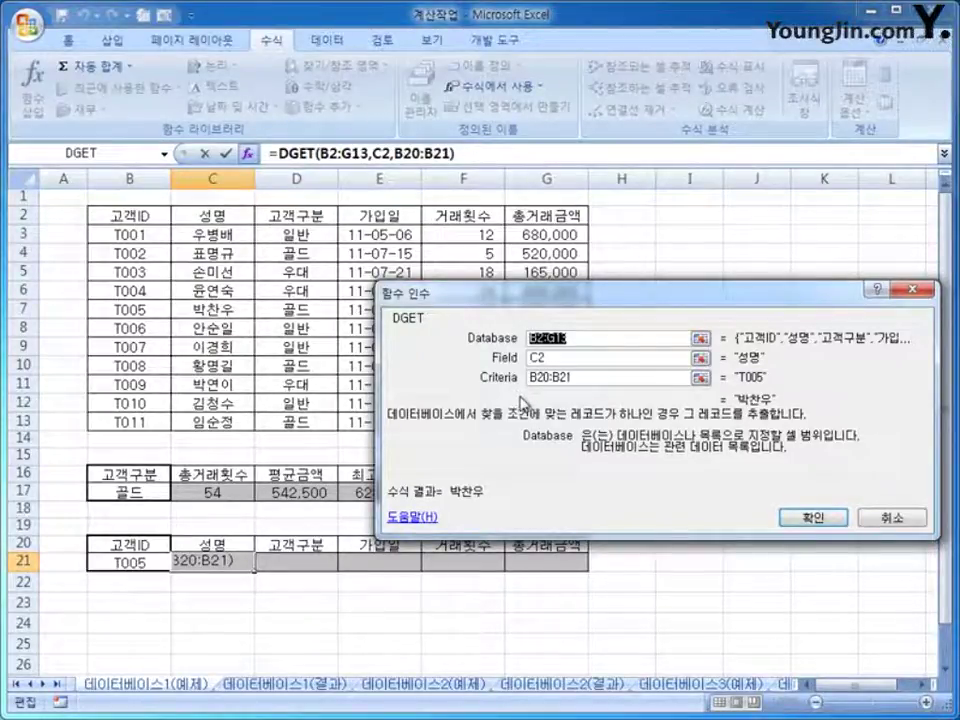
{"action": "key", "text": "F4"}
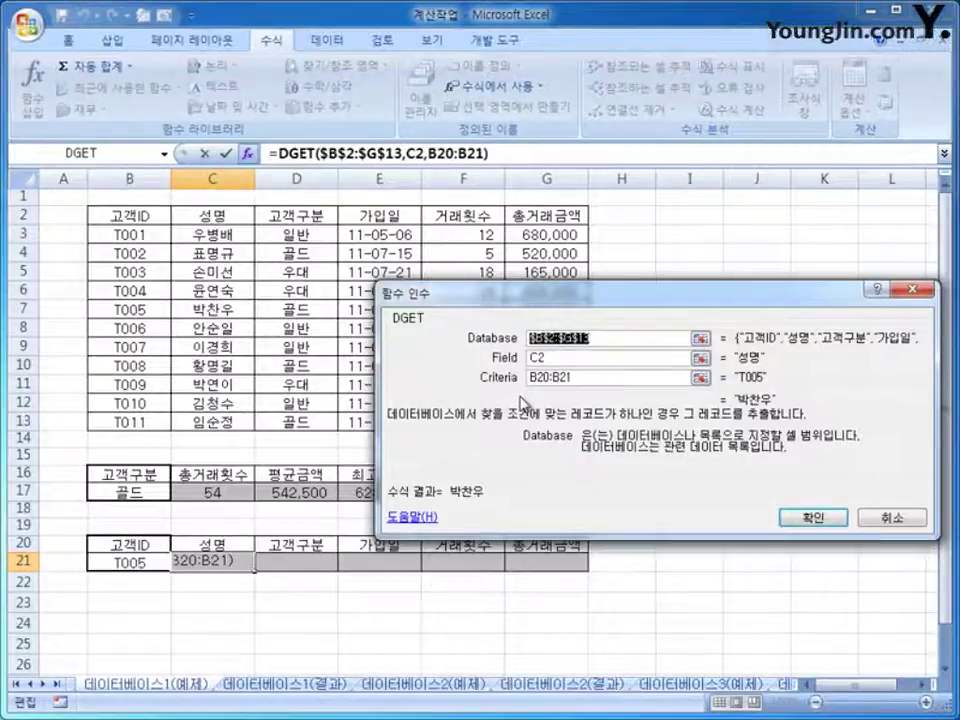
{"action": "double_click", "coordinate": [560, 378]}
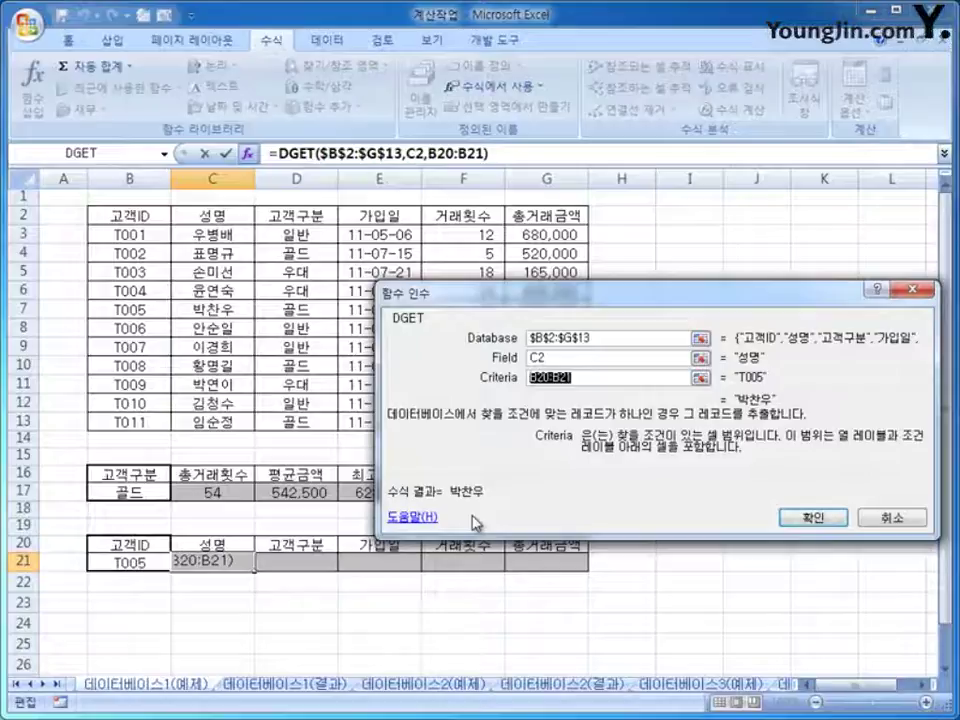
{"action": "key", "text": "F4"}
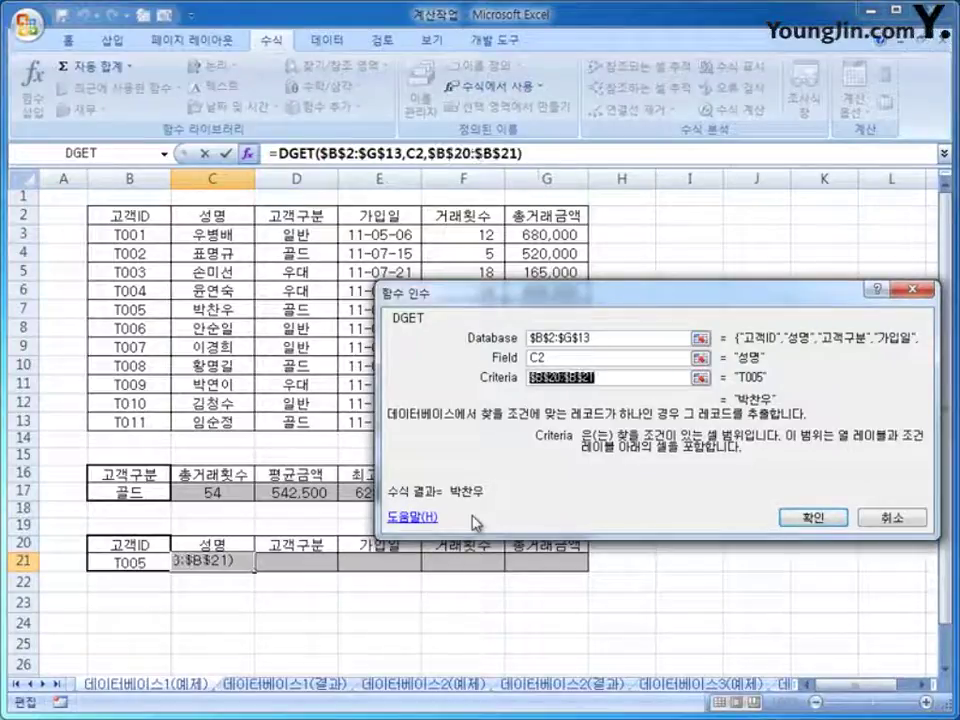
{"action": "left_click", "coordinate": [611, 379]}
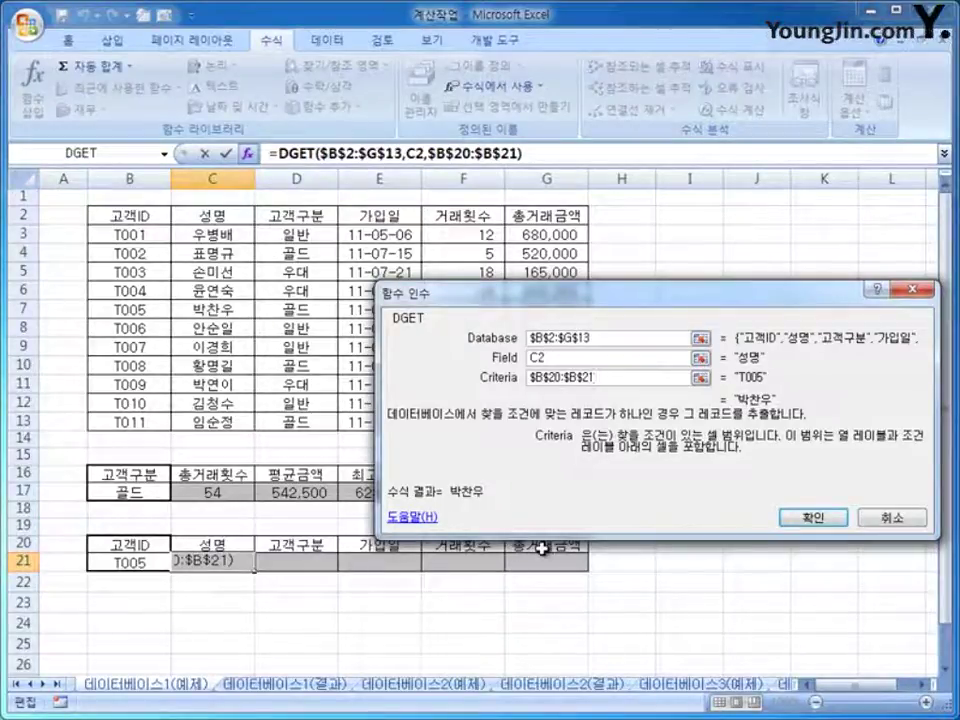
{"action": "left_click", "coordinate": [795, 519]}
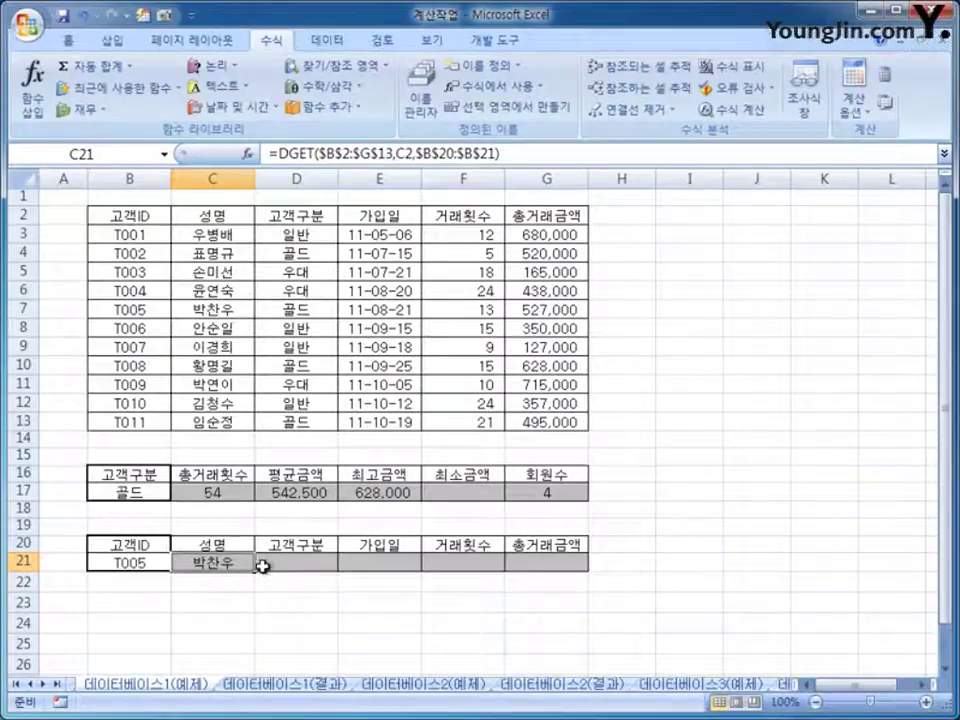
{"action": "left_click_drag", "start_coordinate": [260, 566], "coordinate": [557, 578]}
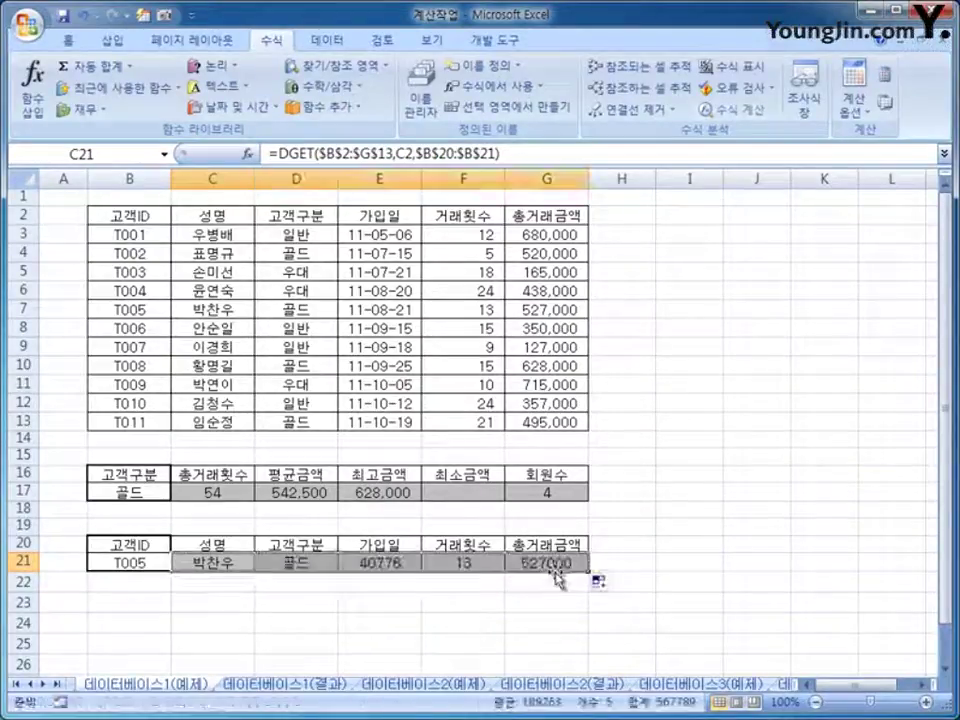
Step: Apply the custom date format yy-mm-dd to the 가입일 result in E21
{"action": "left_click", "coordinate": [380, 566]}
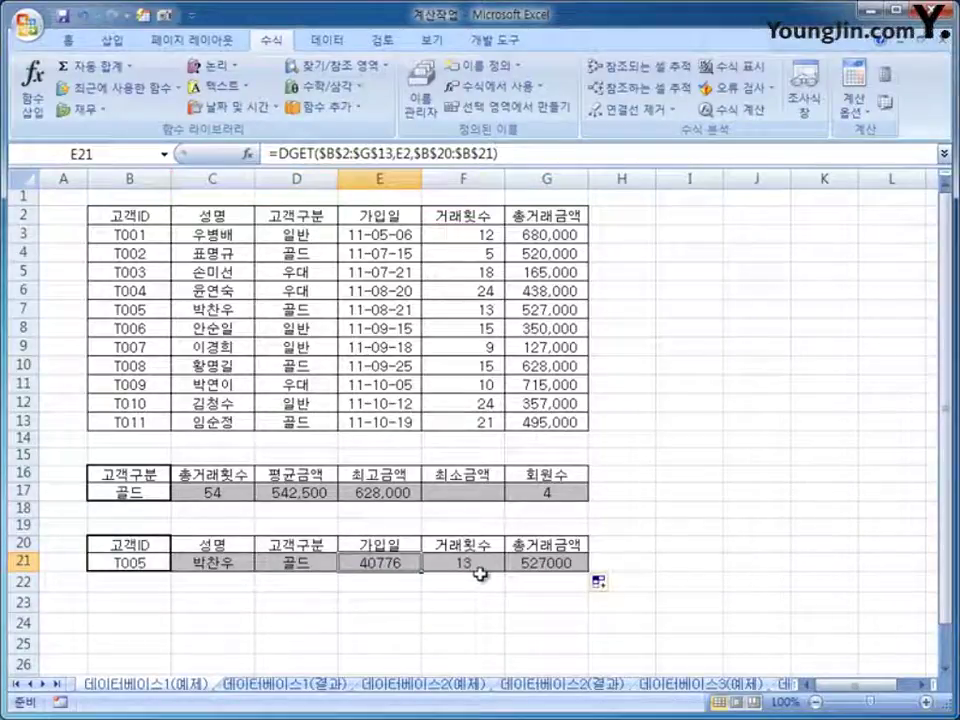
{"action": "right_click", "coordinate": [405, 566]}
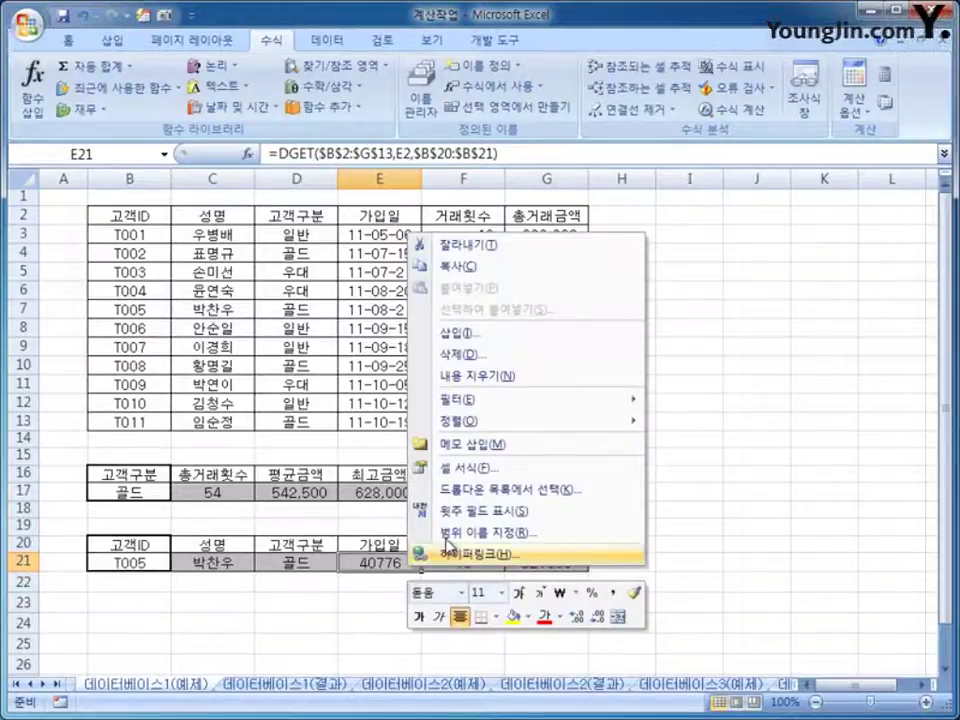
{"action": "left_click", "coordinate": [527, 477]}
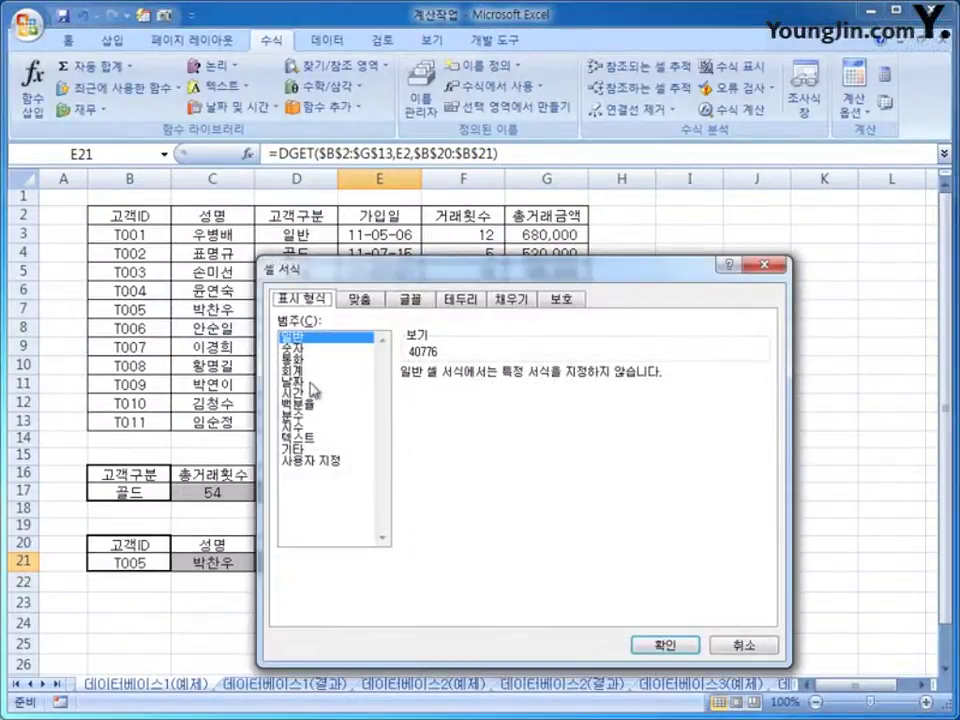
{"action": "left_click", "coordinate": [314, 383]}
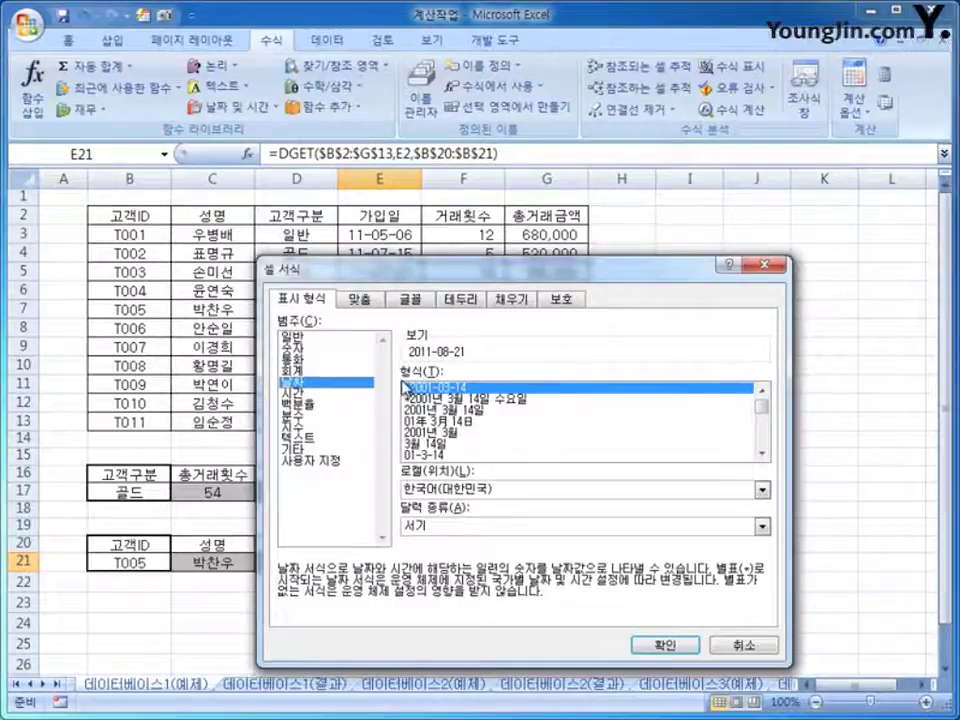
{"action": "left_click", "coordinate": [327, 461]}
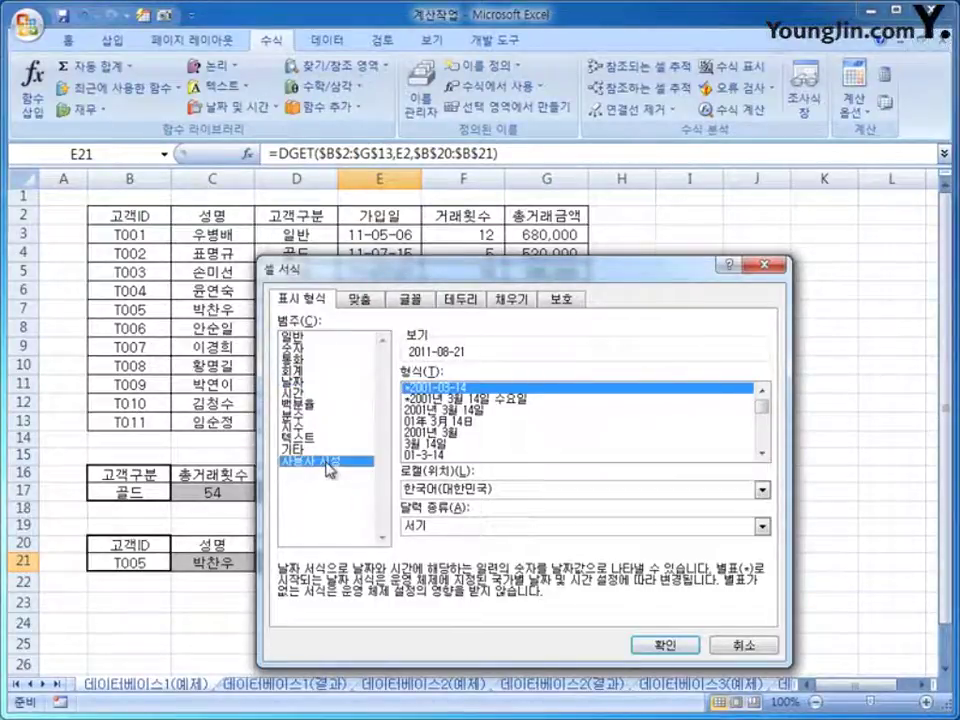
{"action": "left_click_drag", "start_coordinate": [409, 388], "coordinate": [394, 390]}
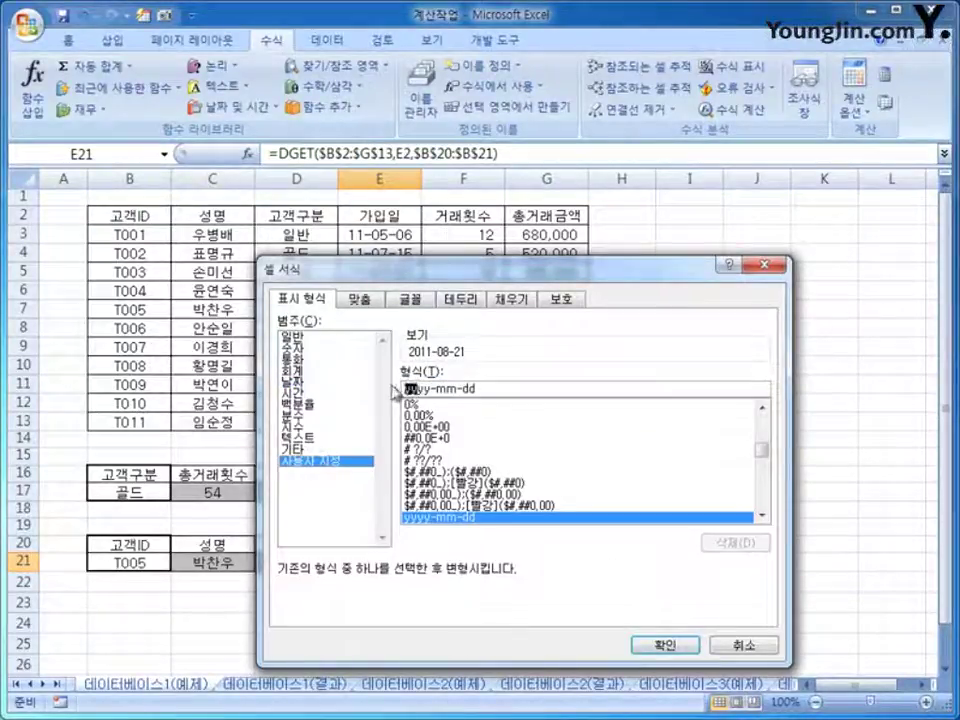
{"action": "key", "text": "Delete"}
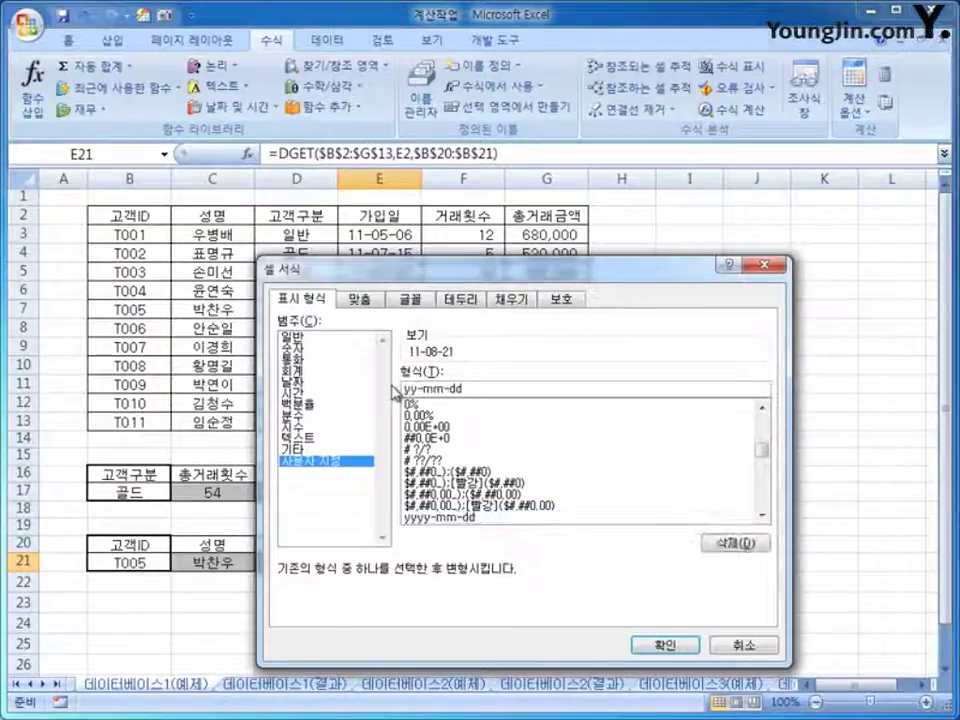
{"action": "left_click", "coordinate": [664, 648]}
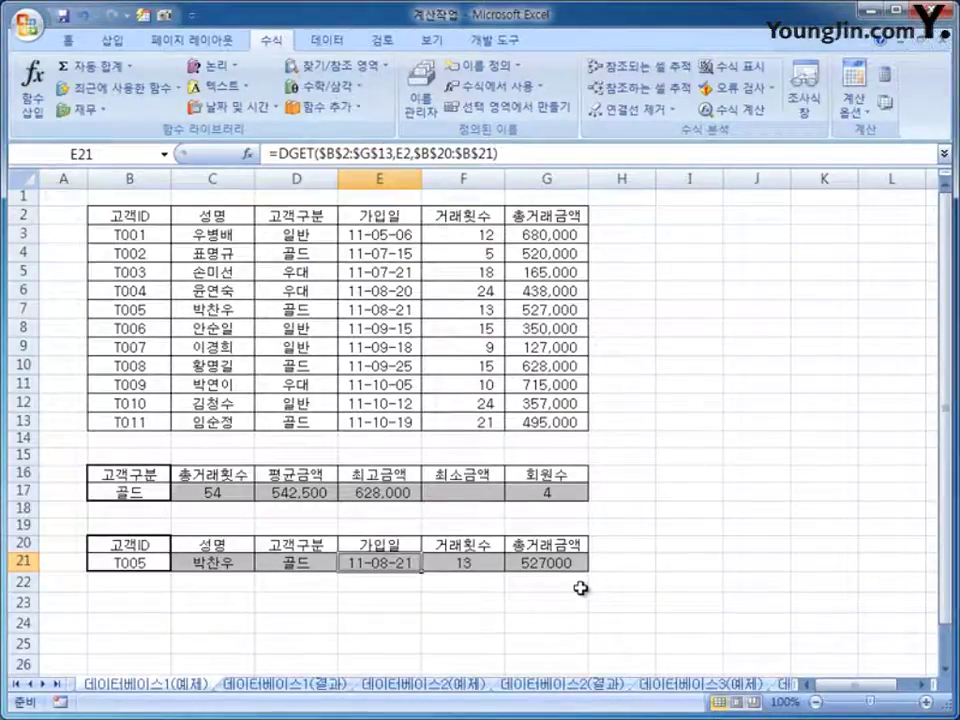
Step: Apply the comma number style to the 총거래금액 result in G21
{"action": "left_click", "coordinate": [553, 561]}
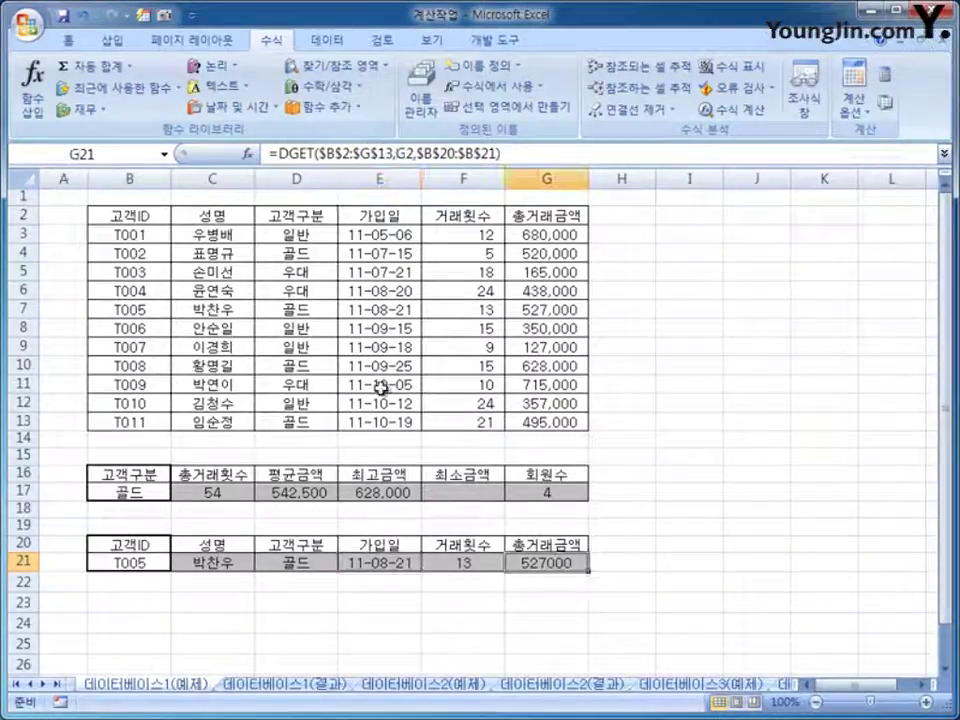
{"action": "left_click", "coordinate": [67, 40]}
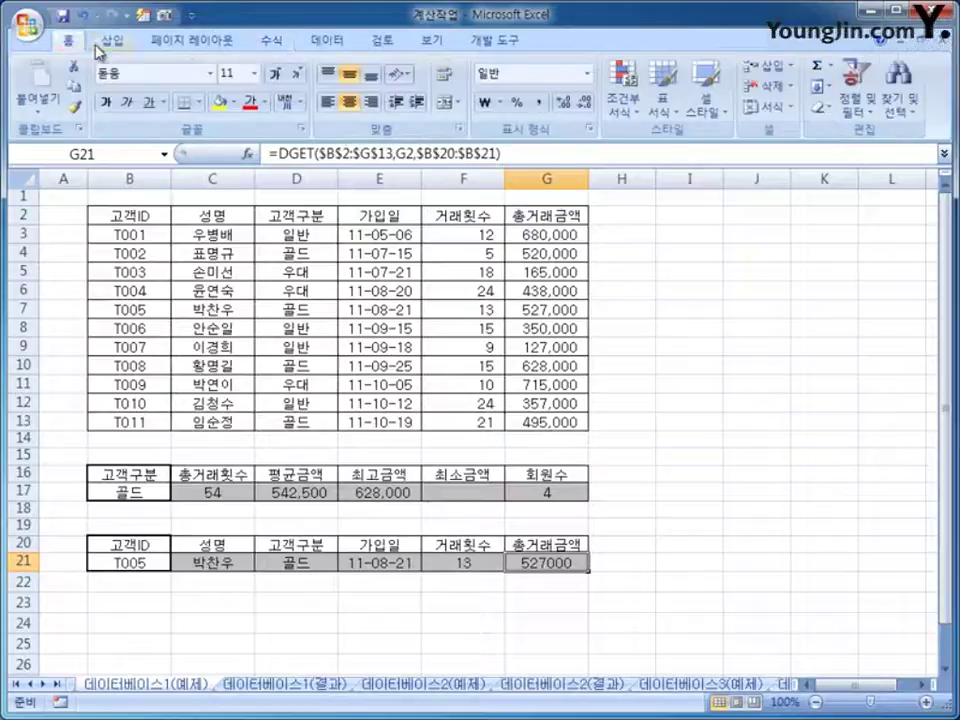
{"action": "left_click", "coordinate": [540, 102]}
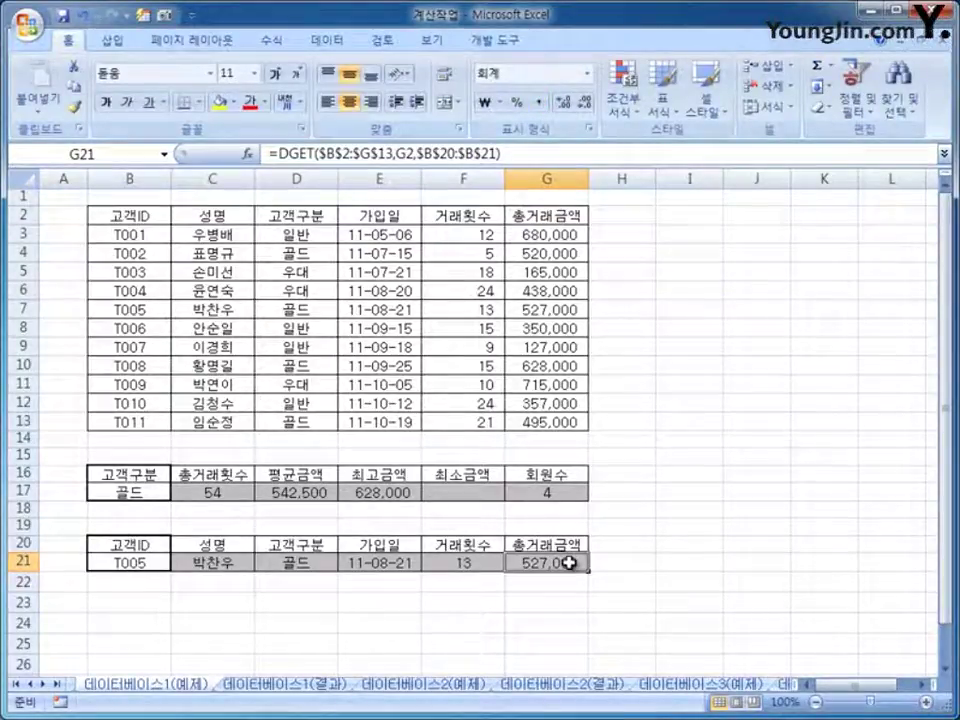
Step: Open the 데이터베이스2(예제) sheet and examine its tables, existing condition cells and the yellow criteria areas left blank
{"action": "left_click", "coordinate": [404, 686]}
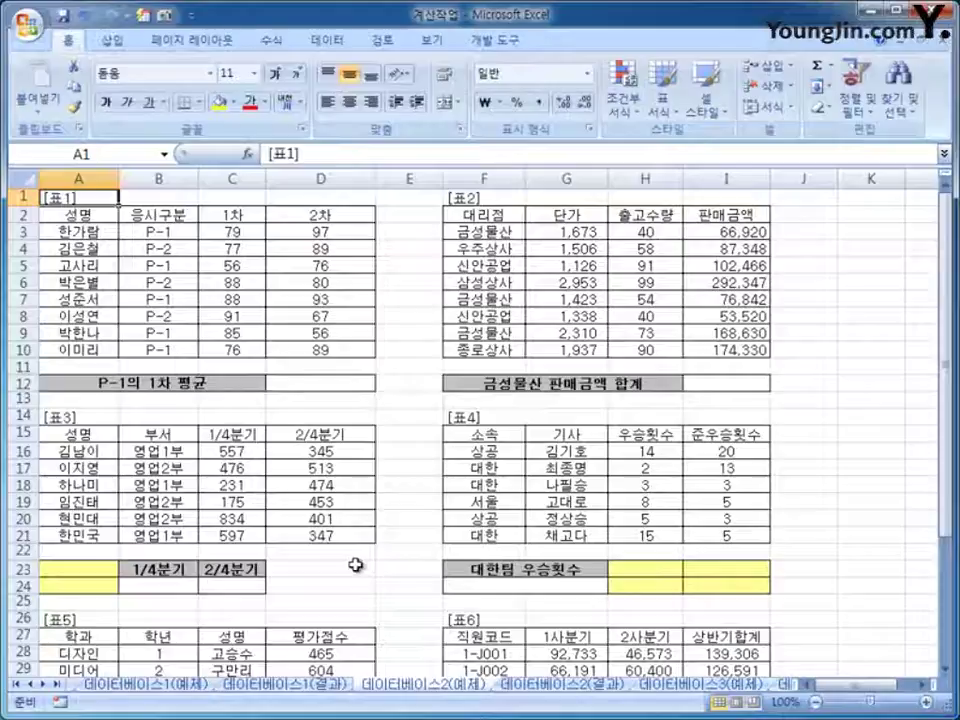
{"action": "left_click", "coordinate": [320, 383]}
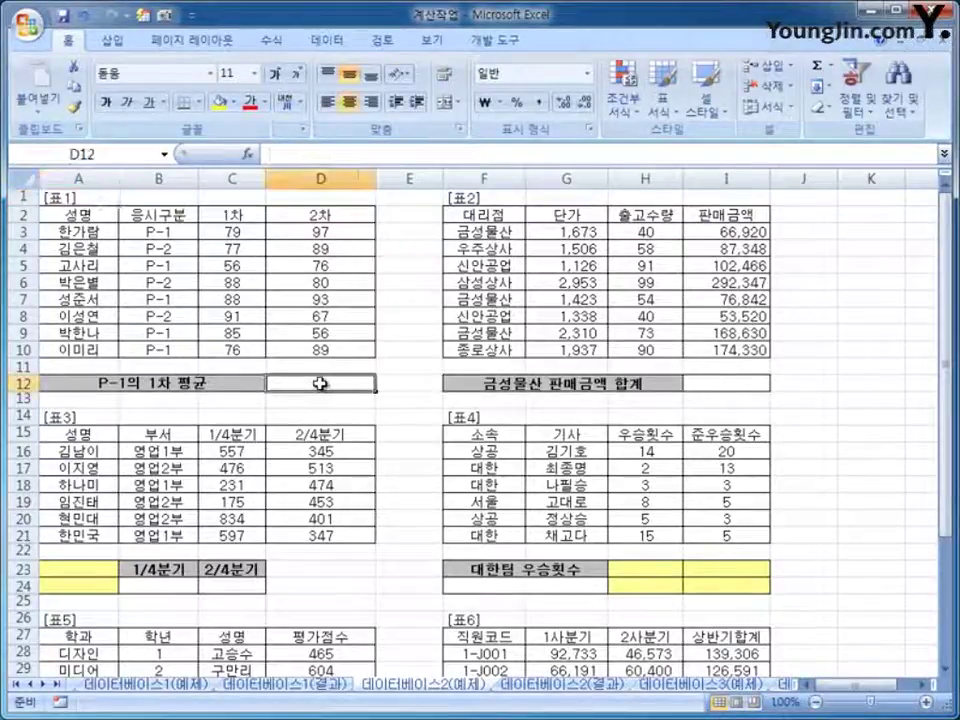
{"action": "left_click", "coordinate": [690, 385]}
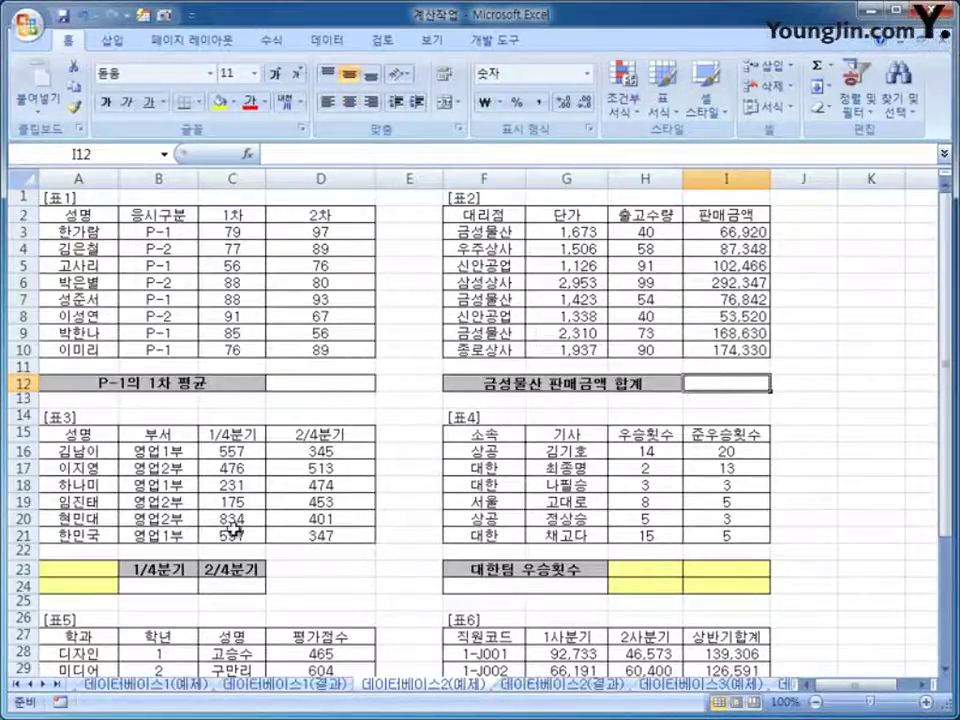
{"action": "left_click_drag", "start_coordinate": [175, 212], "coordinate": [160, 232]}
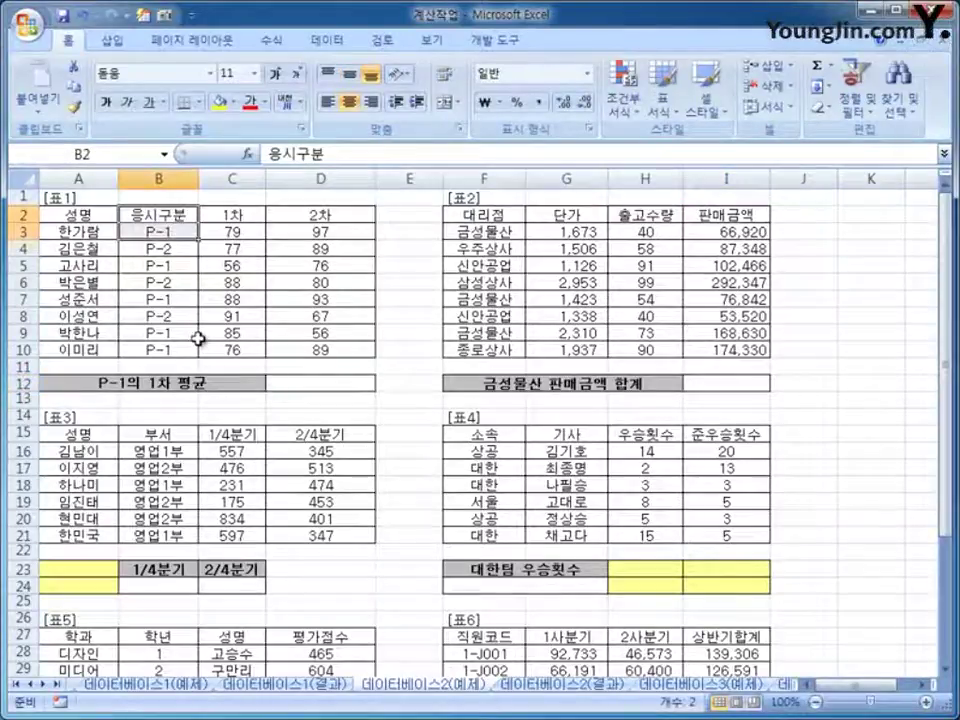
{"action": "left_click", "coordinate": [246, 213]}
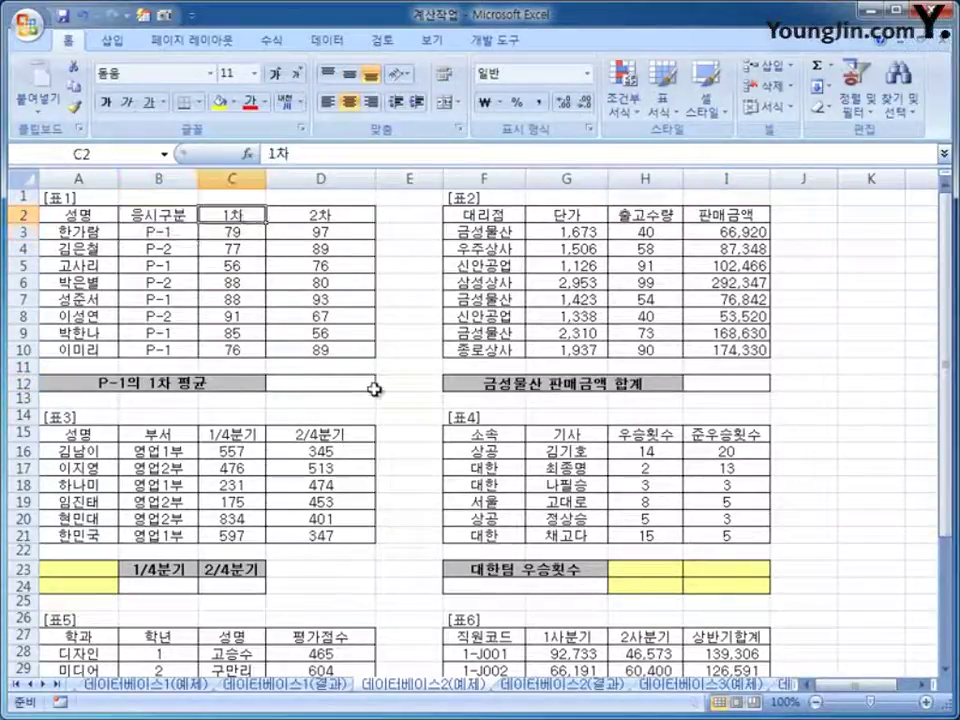
{"action": "left_click_drag", "start_coordinate": [488, 214], "coordinate": [494, 229]}
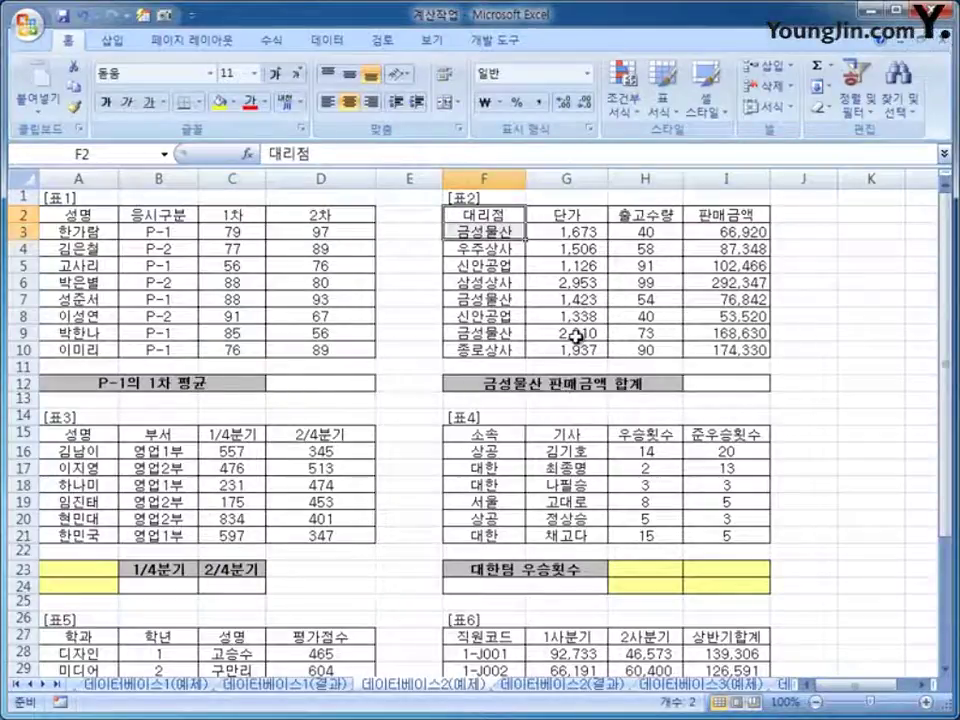
{"action": "left_click", "coordinate": [193, 585]}
{"action": "scroll", "coordinate": [195, 588], "scroll_direction": "down", "scroll_amount": 2}
{"action": "scroll", "coordinate": [195, 588], "scroll_direction": "down", "scroll_amount": 2}
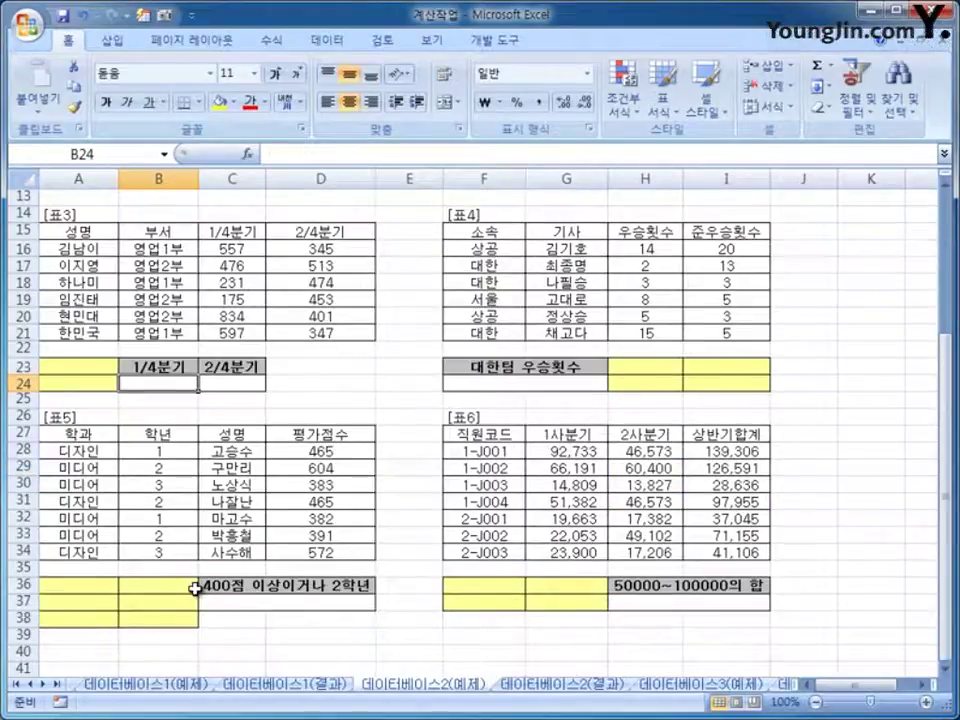
Step: Enter the 표3 criteria in the yellow cells, with 부서 in A23 and 영업2부 in A24
{"action": "left_click", "coordinate": [68, 366]}
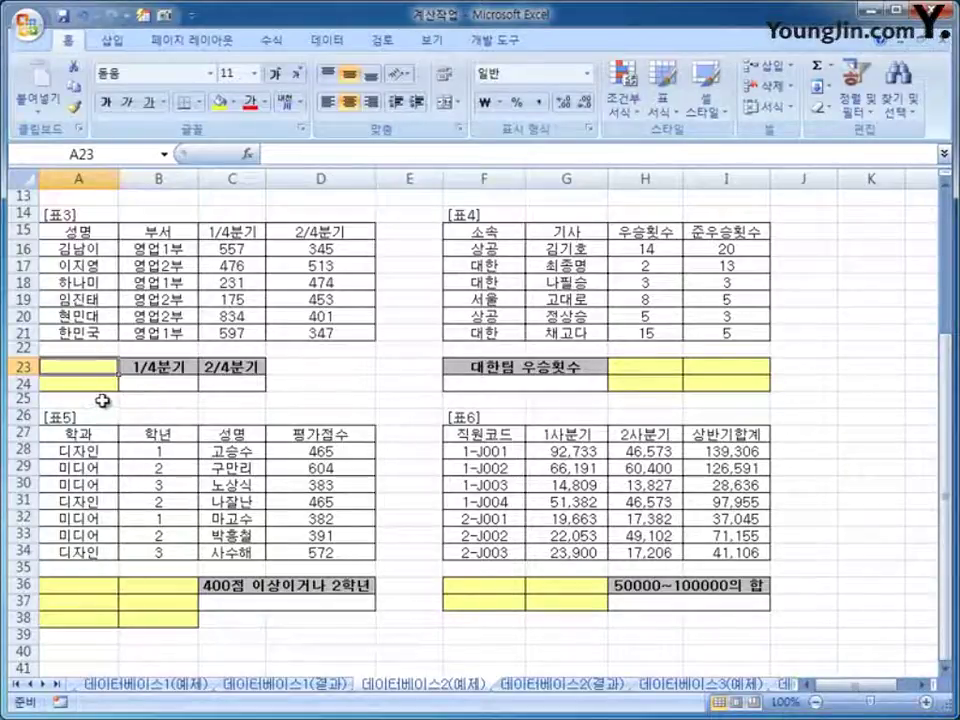
{"action": "type", "text": "q"}
{"action": "type", "text": "ㅂ"}
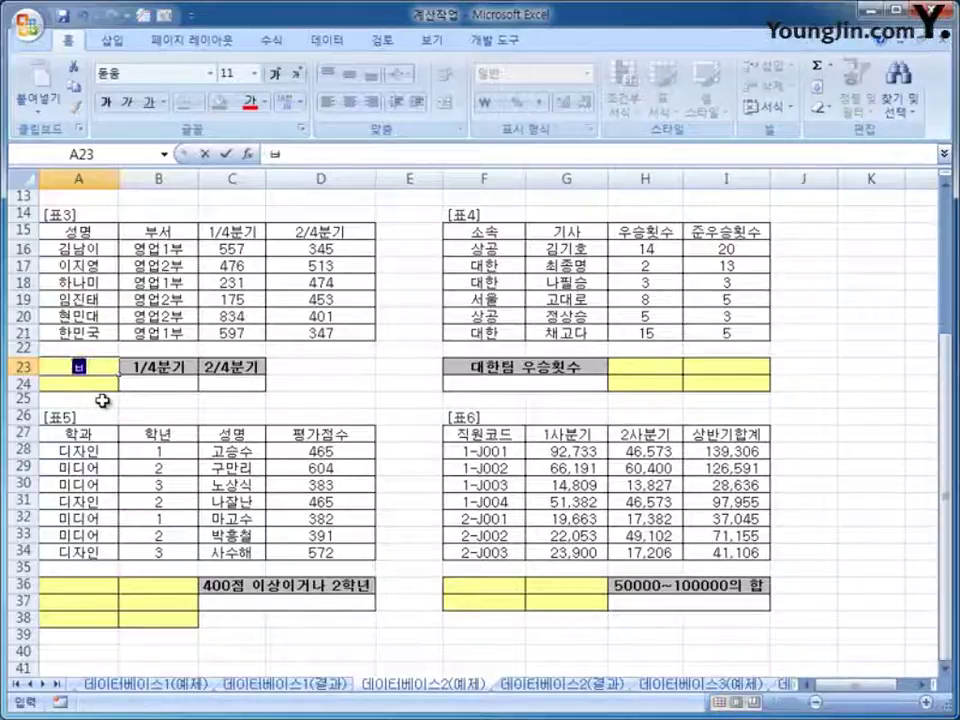
{"action": "type", "text": "서"}
{"action": "key", "text": "Return"}
{"action": "type", "text": "영"}
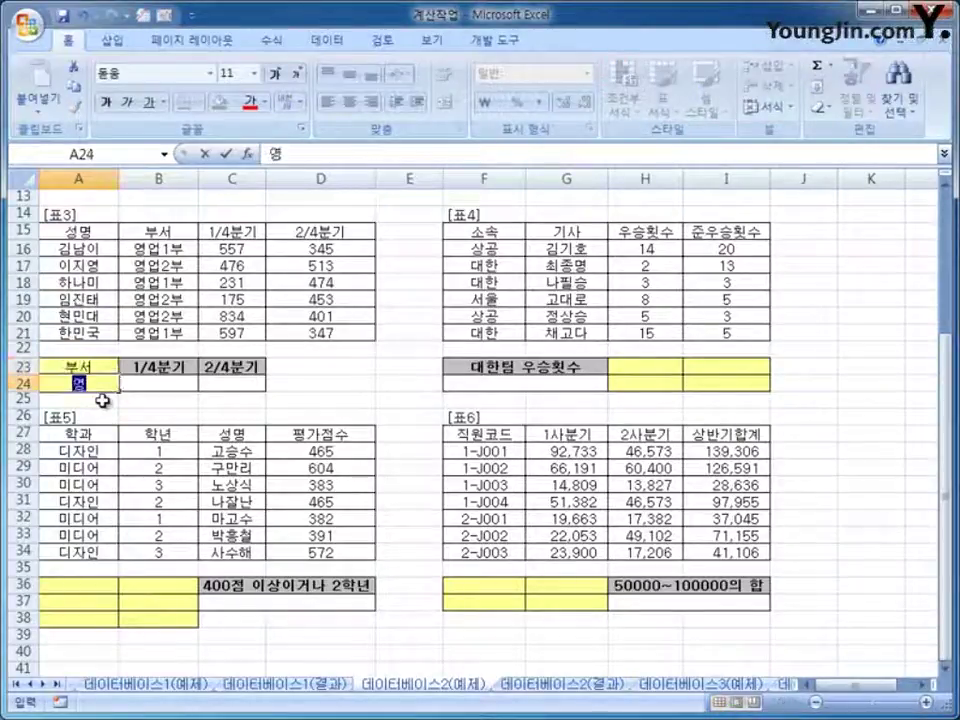
{"action": "type", "text": "업2부"}
{"action": "key", "text": "Return"}
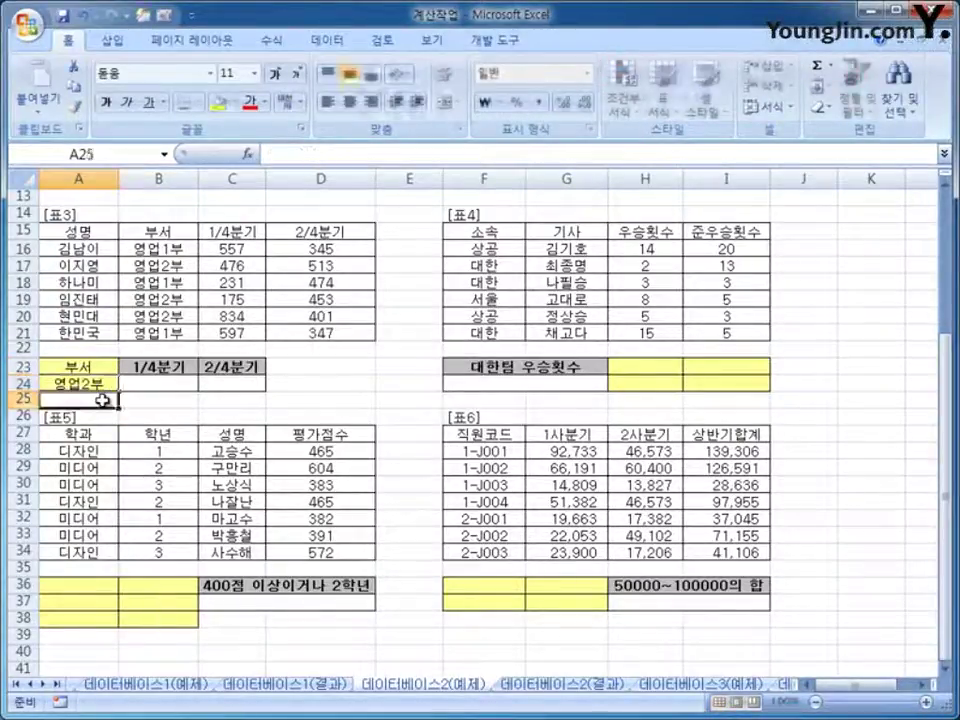
{"action": "left_click", "coordinate": [160, 230]}
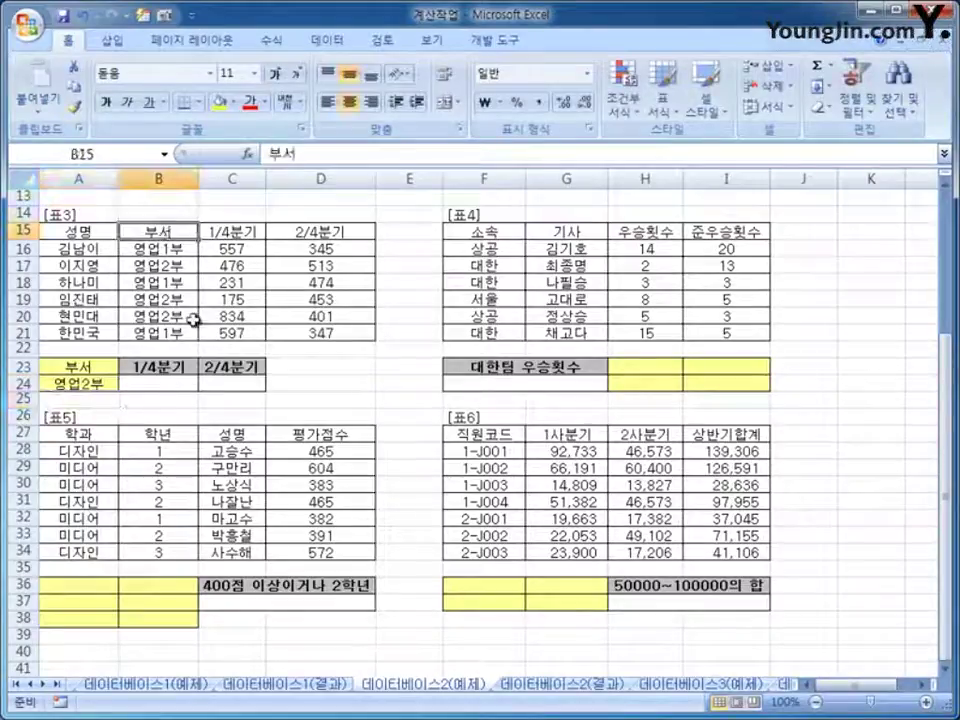
{"action": "left_click", "coordinate": [155, 264]}
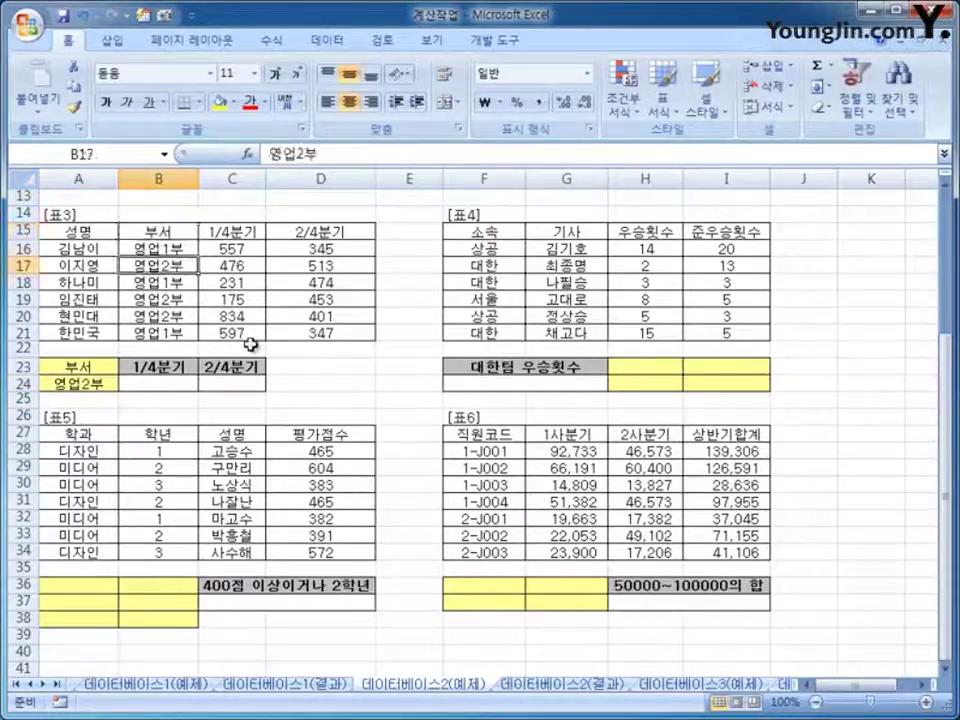
Step: Insert the DMAX function from the 데이터베이스 category into the 1/4분기 result cell B24
{"action": "left_click", "coordinate": [163, 385]}
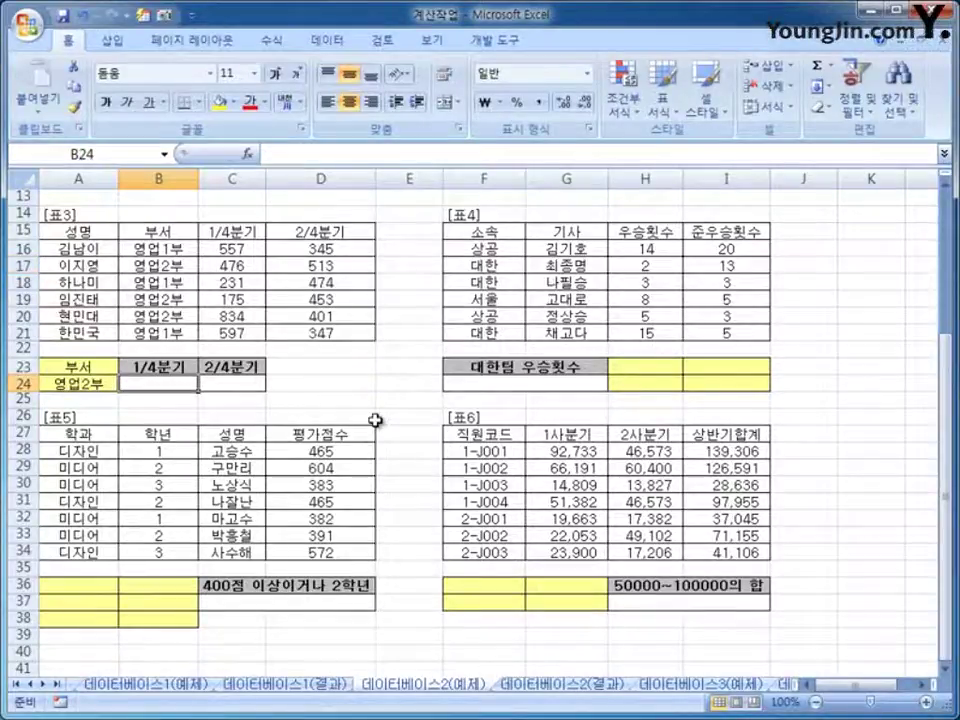
{"action": "left_click", "coordinate": [270, 40]}
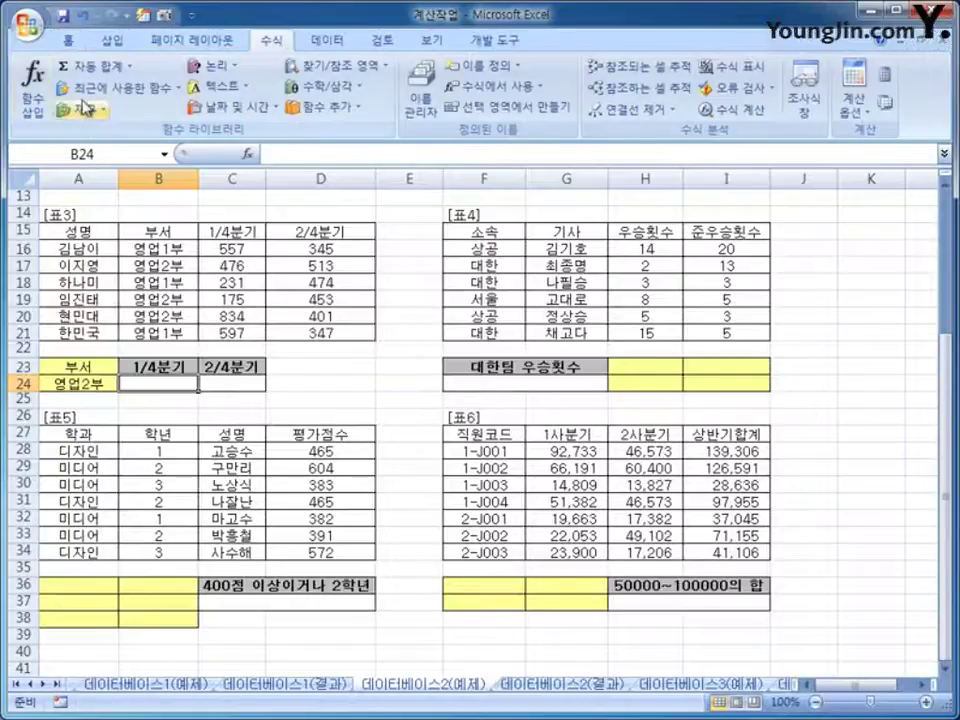
{"action": "left_click", "coordinate": [33, 88]}
{"action": "left_click_drag", "start_coordinate": [563, 303], "coordinate": [521, 222]}
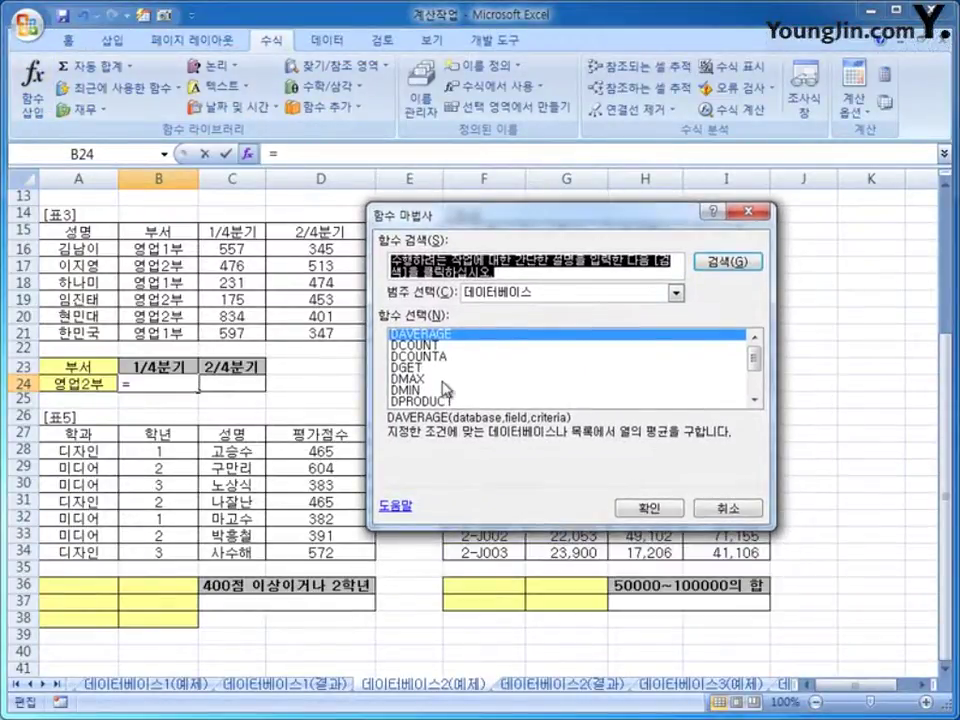
{"action": "left_click", "coordinate": [480, 379]}
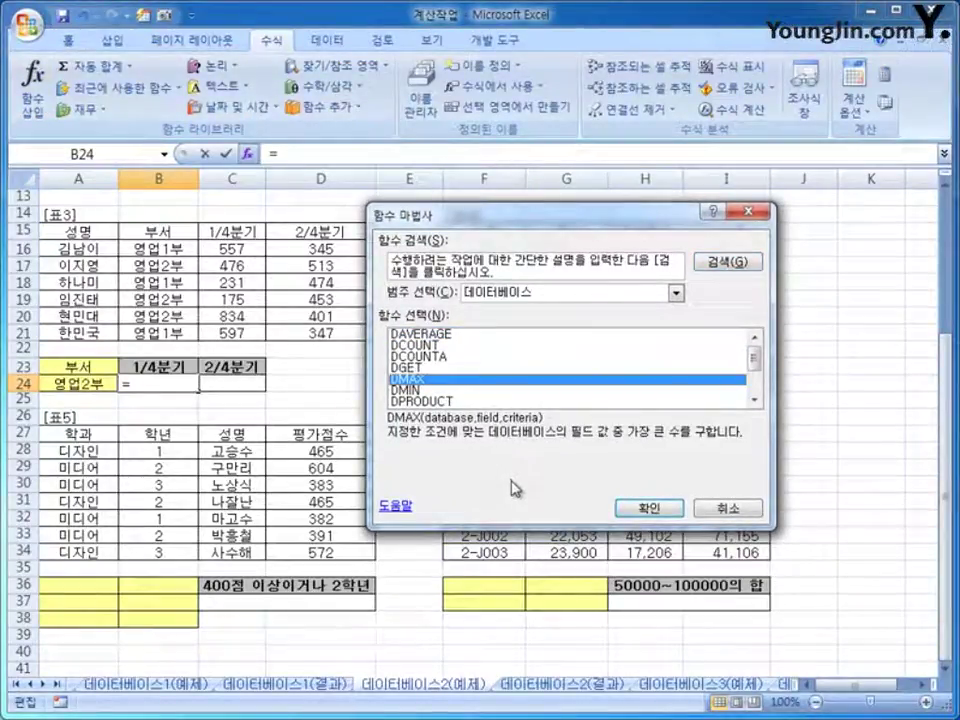
{"action": "left_click", "coordinate": [652, 511]}
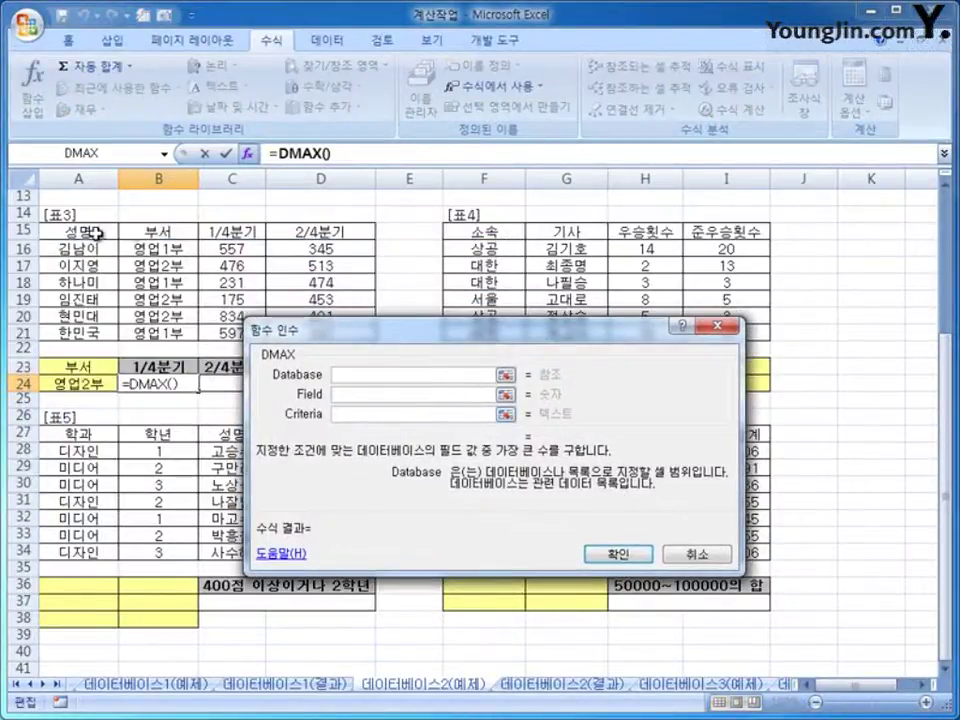
Step: Set the DMAX database to the absolute range $A$15:$D$21 and its field to the 1/4분기 header C15
{"action": "left_click_drag", "start_coordinate": [98, 233], "coordinate": [553, 286]}
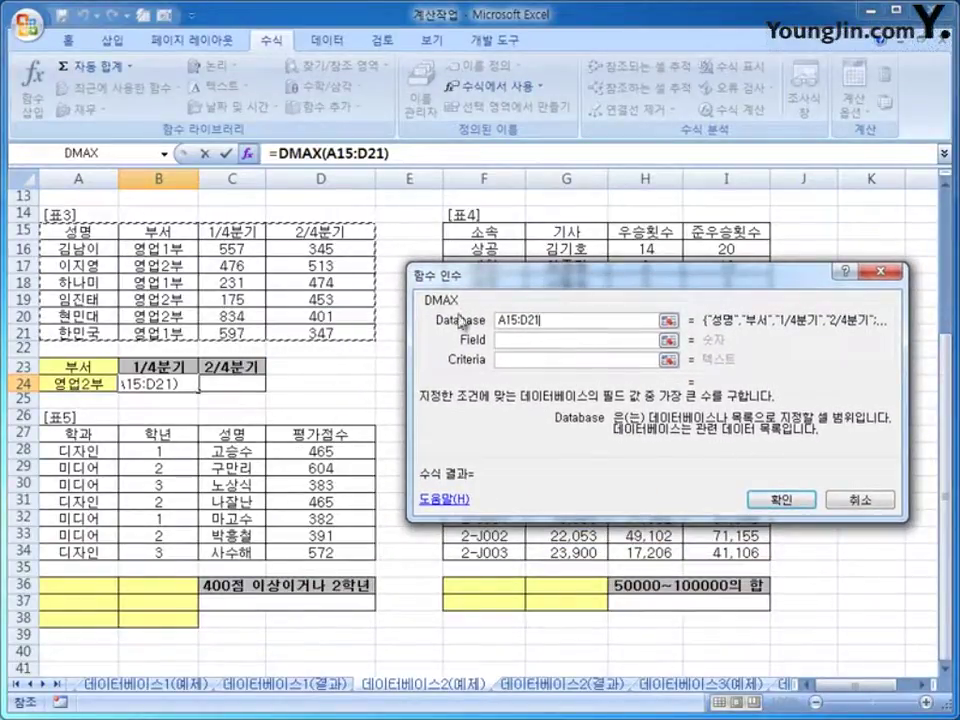
{"action": "key", "text": "F4"}
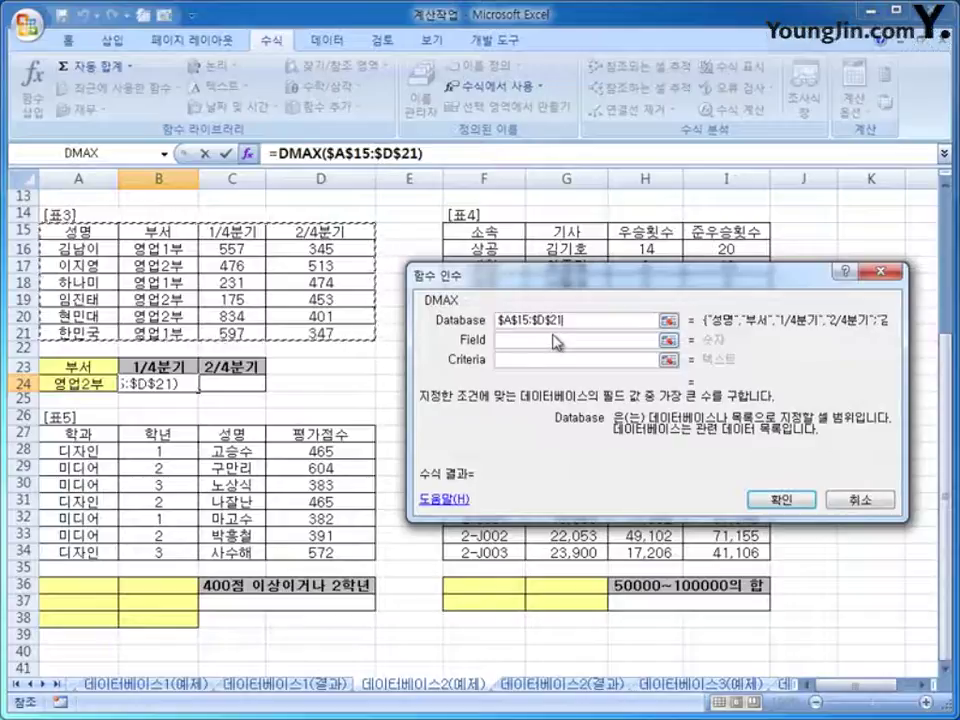
{"action": "left_click", "coordinate": [545, 338]}
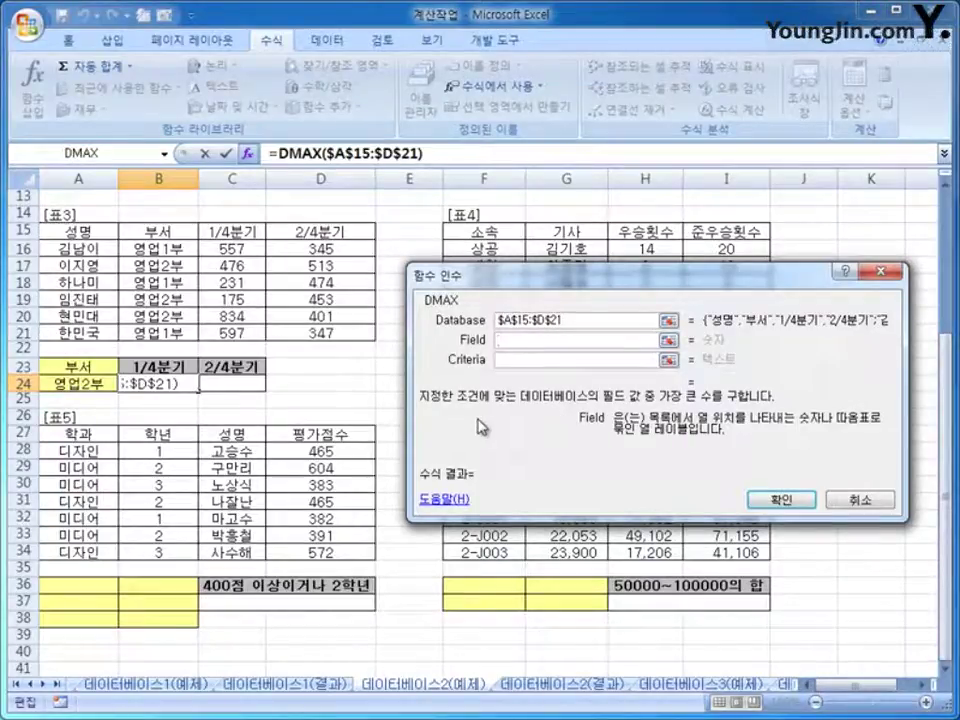
{"action": "left_click", "coordinate": [238, 231]}
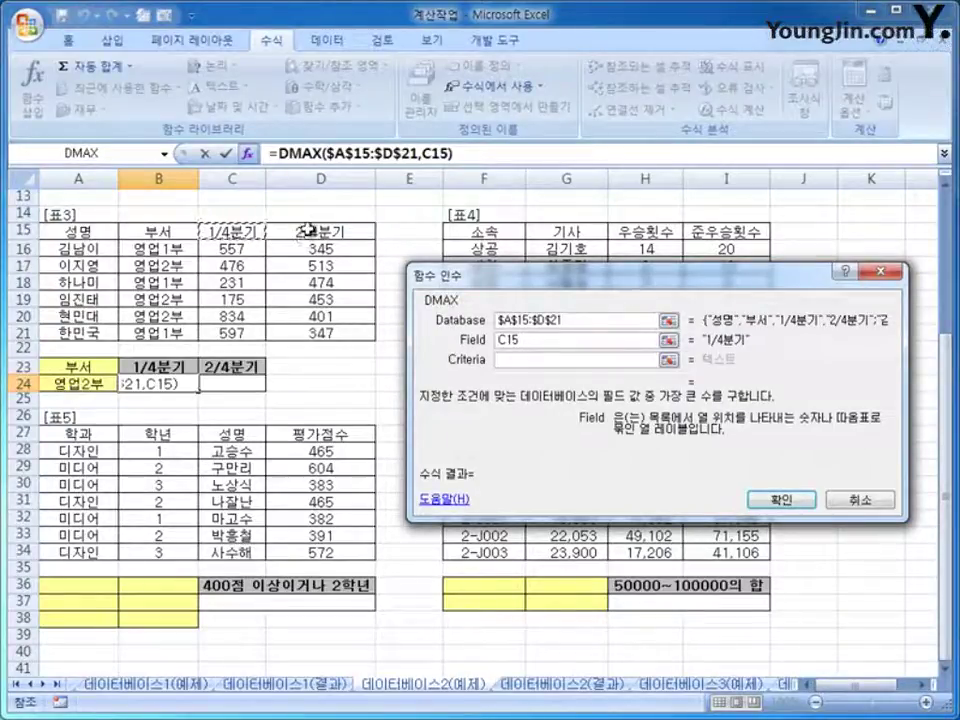
Step: Complete DMAX in B24 with the absolute criteria range $A$23:$A$24 and copy the formula to the 2/4분기 cell C24
{"action": "left_click", "coordinate": [512, 360]}
{"action": "left_click_drag", "start_coordinate": [84, 368], "coordinate": [81, 383]}
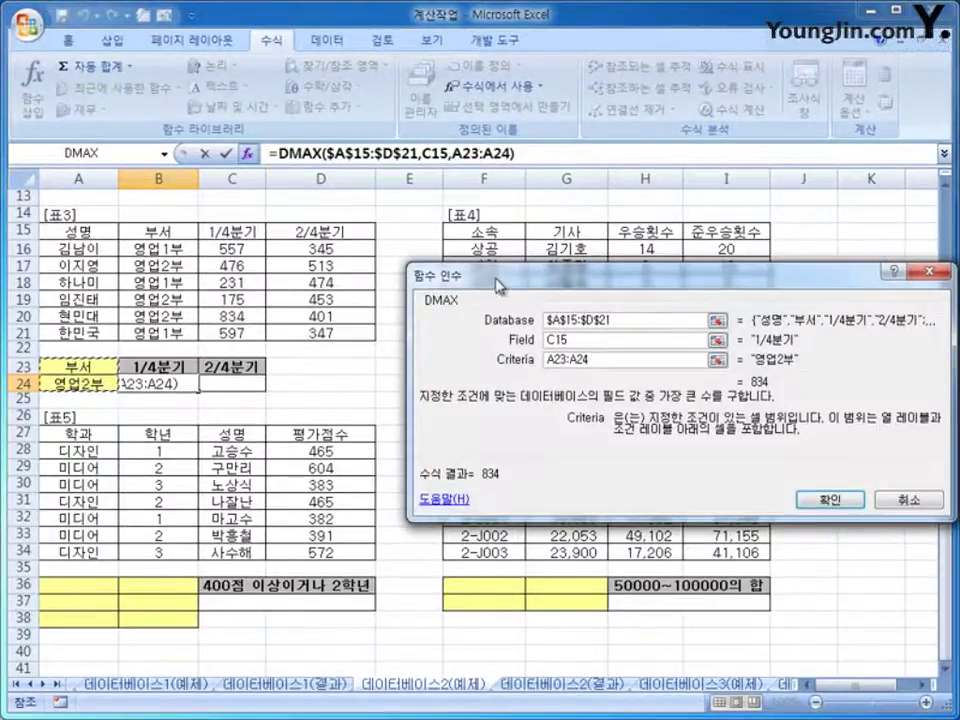
{"action": "left_click_drag", "start_coordinate": [560, 271], "coordinate": [466, 267]}
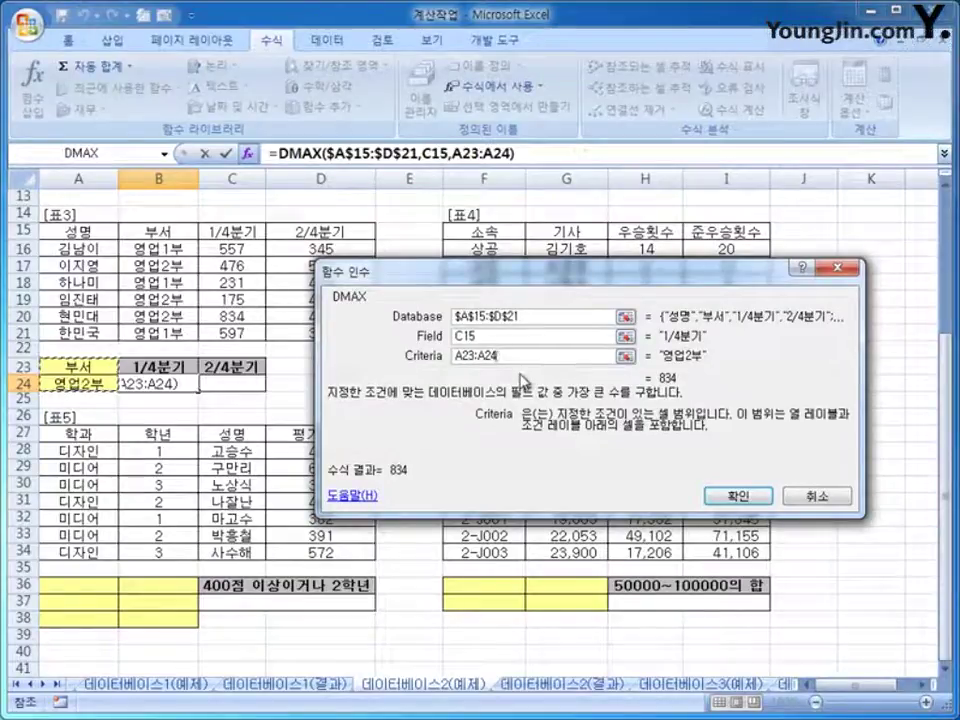
{"action": "key", "text": "F4"}
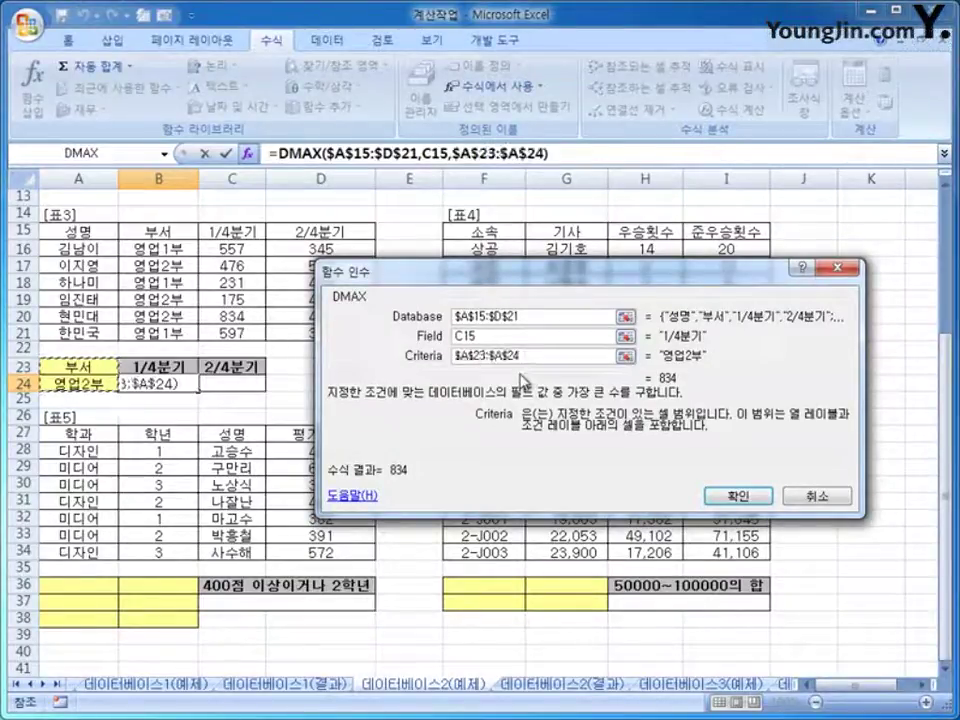
{"action": "left_click", "coordinate": [731, 499]}
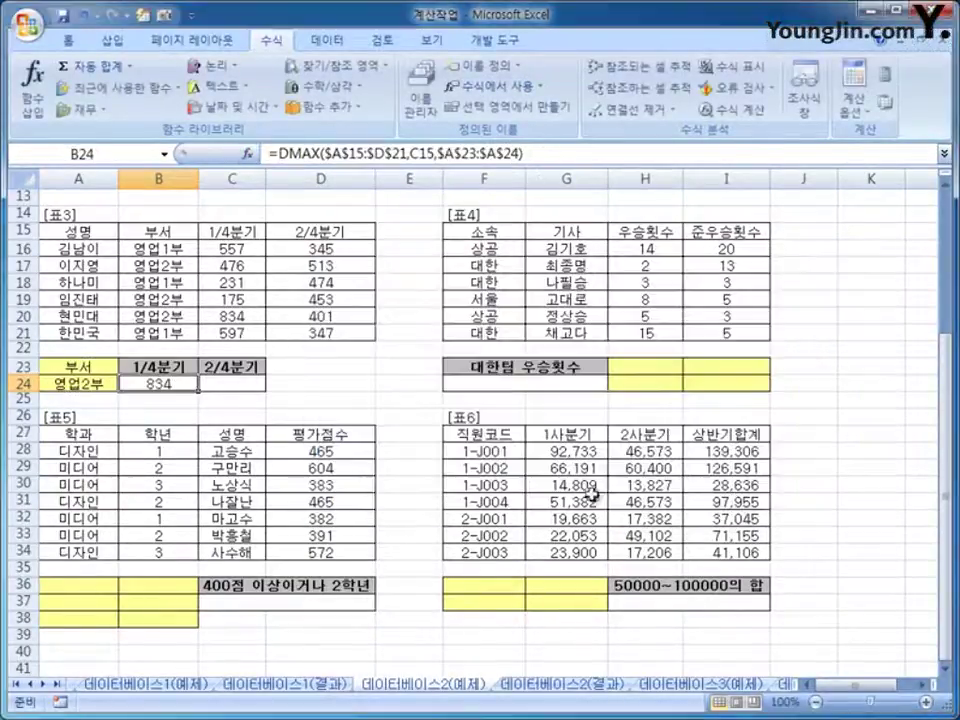
{"action": "left_click_drag", "start_coordinate": [198, 394], "coordinate": [250, 398]}
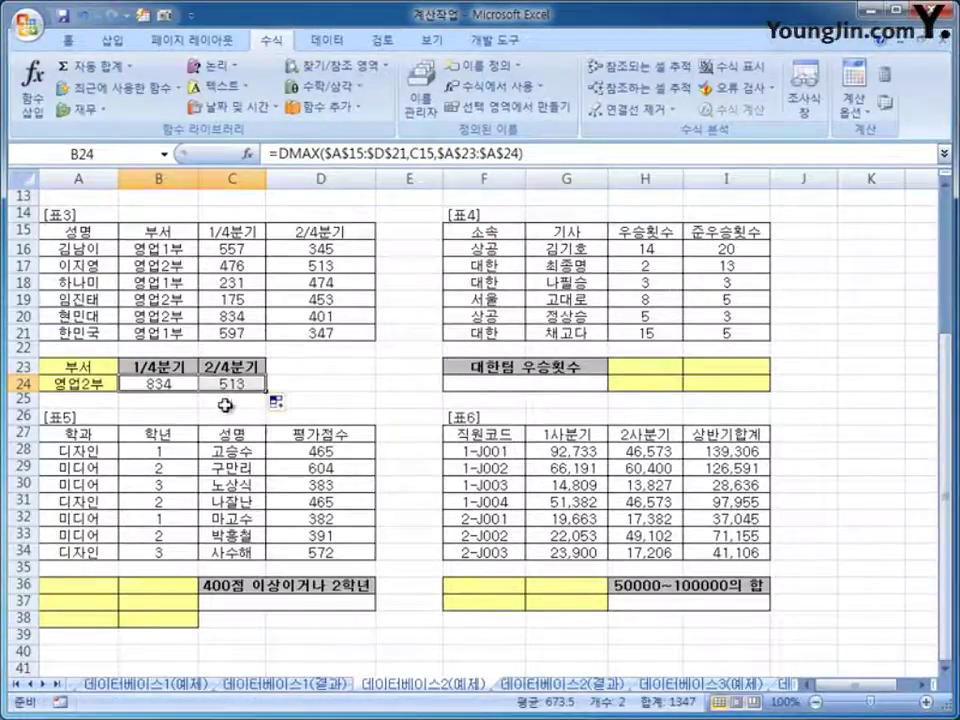
{"action": "left_click", "coordinate": [230, 390]}
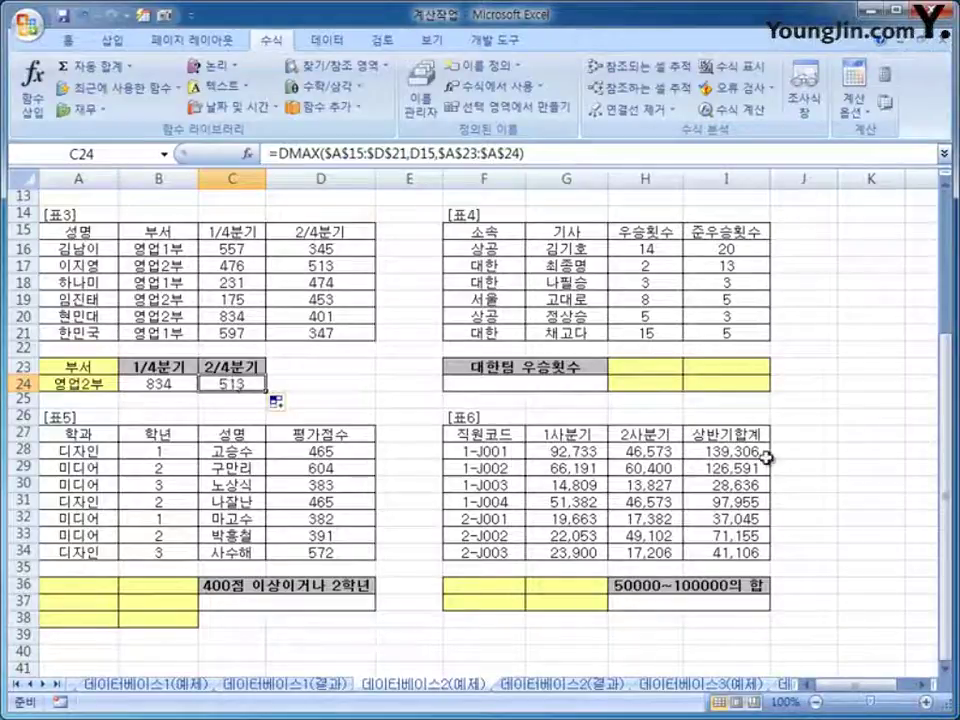
Step: Enter the first 표4 criterion in the yellow cells, with 소속 in H23 and 대한 in H24
{"action": "left_click", "coordinate": [665, 370]}
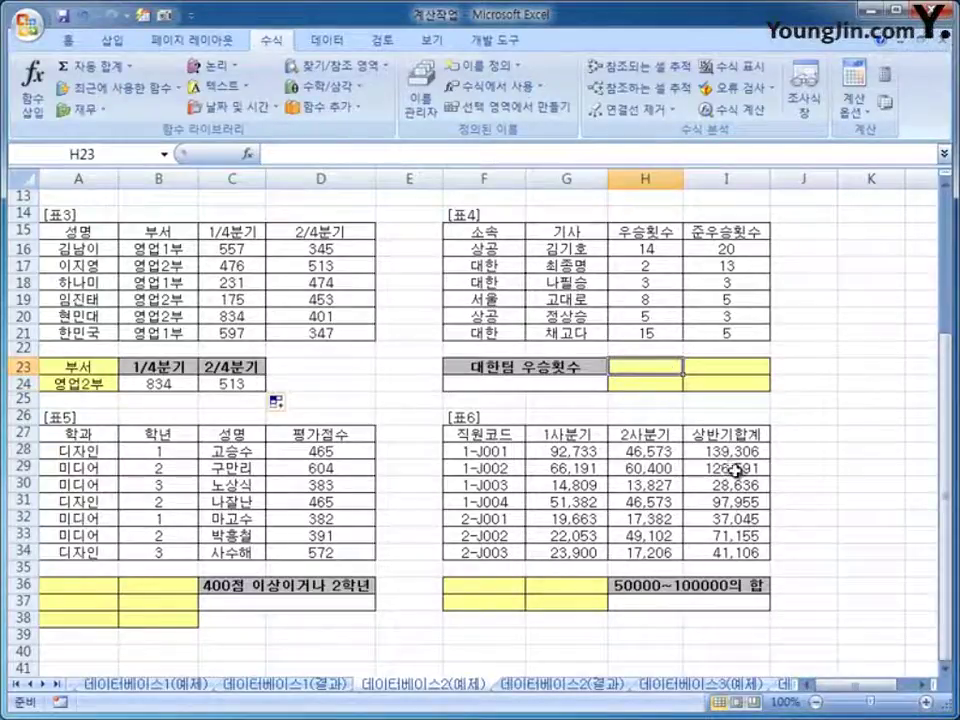
{"action": "type", "text": "소소"}
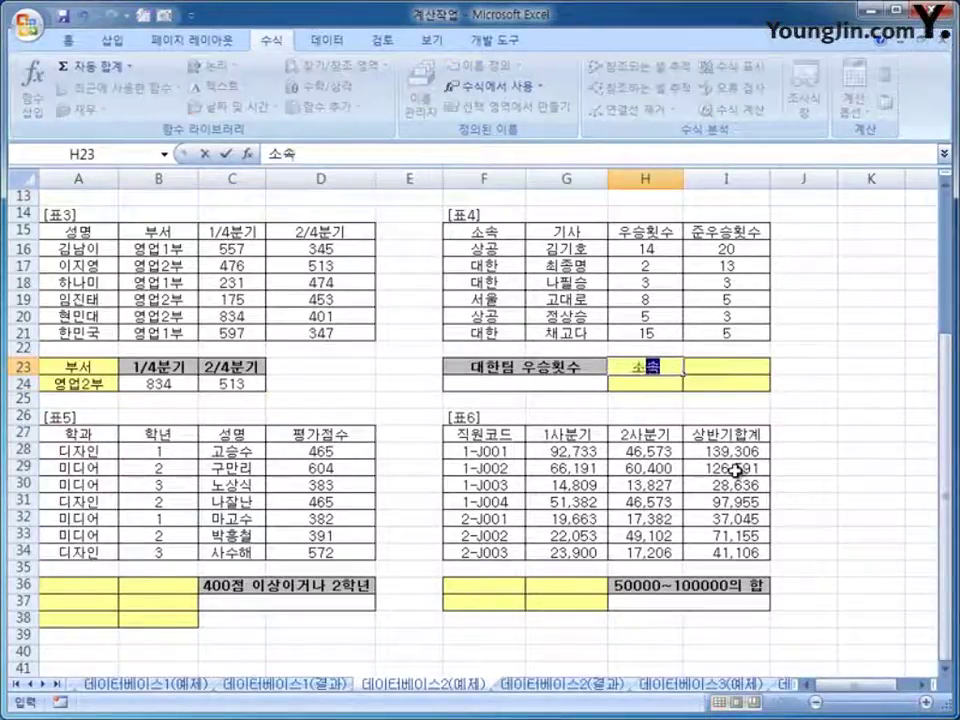
{"action": "key", "text": "Return"}
{"action": "type", "text": "대한"}
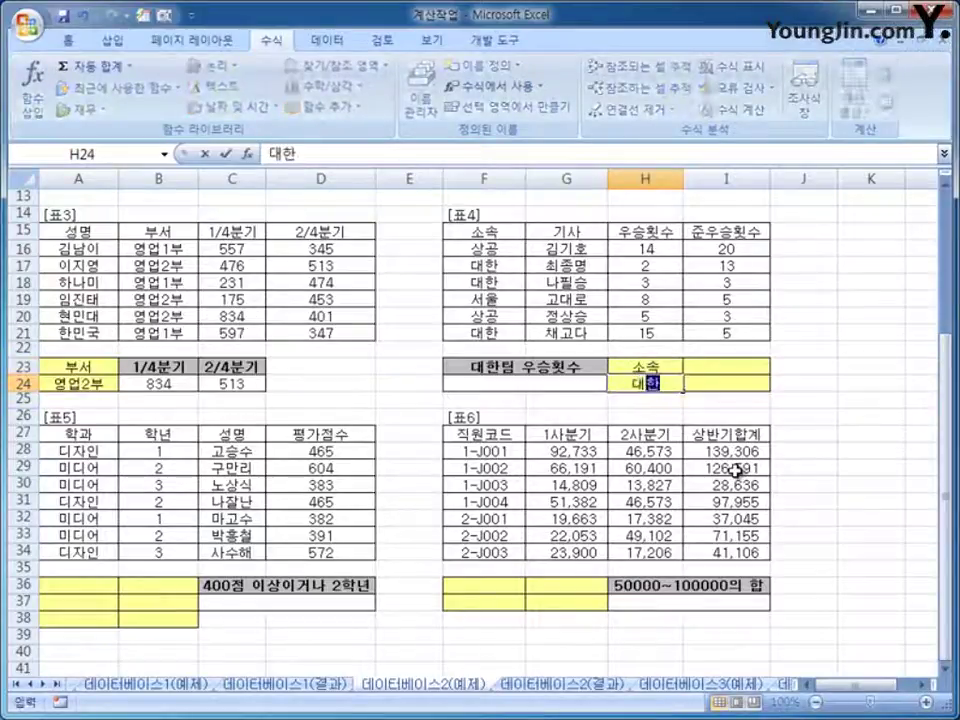
{"action": "key", "text": "Return"}
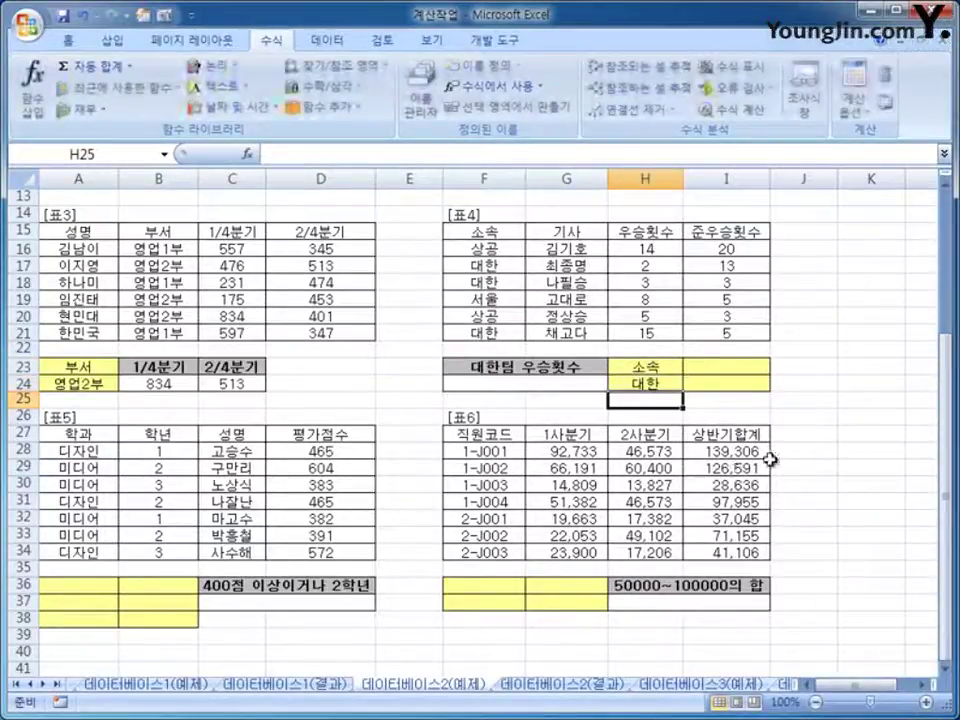
Step: Enter the second 표4 criterion, with 준우승횟수 in I23 and >=5 in I24
{"action": "left_click", "coordinate": [729, 366]}
{"action": "type", "text": "ㅈㅜㄴㅜ"}
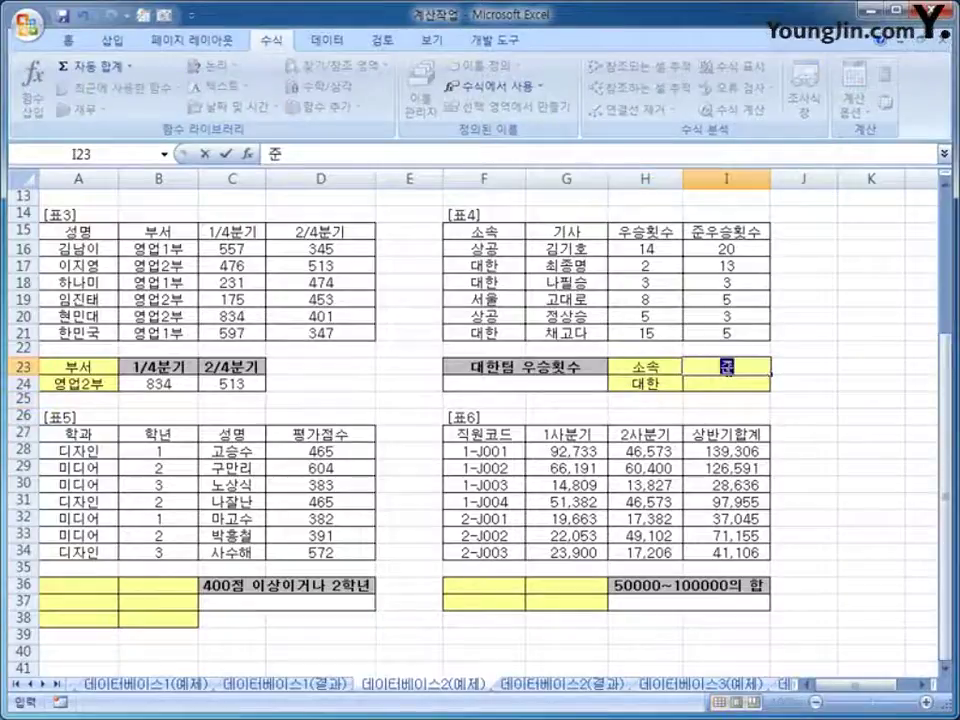
{"action": "key", "text": "BackSpace"}
{"action": "key", "text": "BackSpace"}
{"action": "key", "text": "BackSpace"}
{"action": "type", "text": "주ㄴㅇㅜㅅㅡㅇㅎㅚㅅ"}
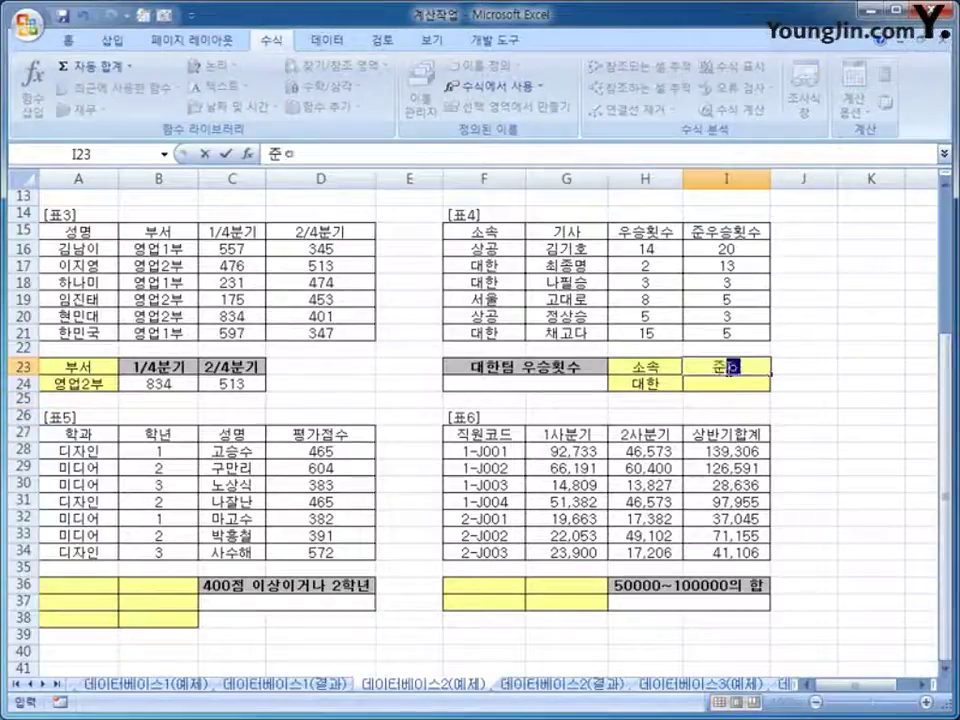
{"action": "type", "text": "ㅅㅜ"}
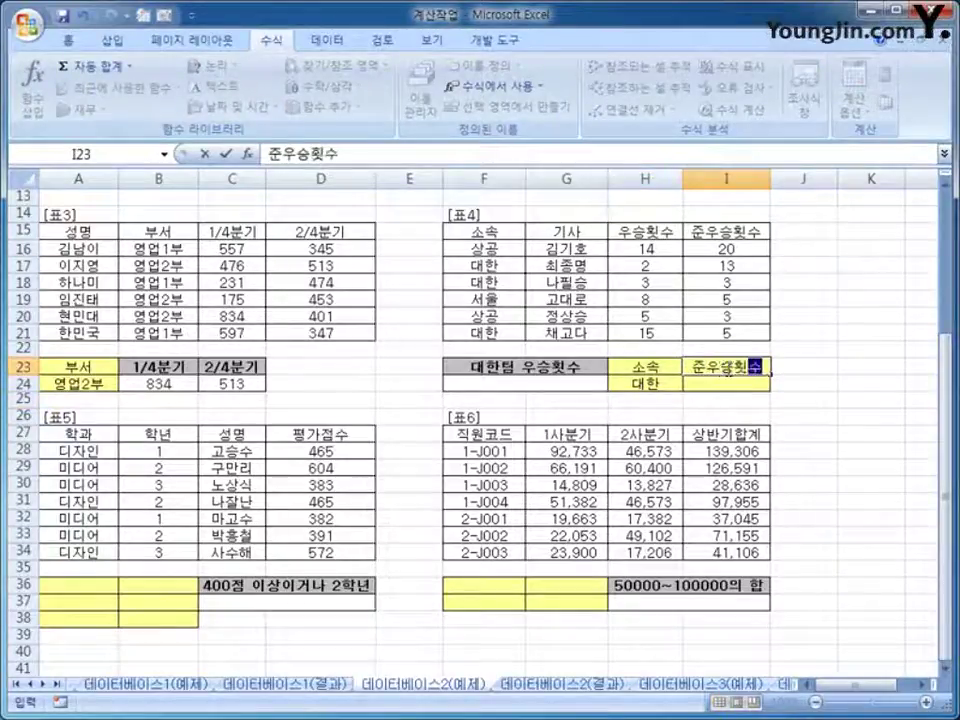
{"action": "key", "text": "Return"}
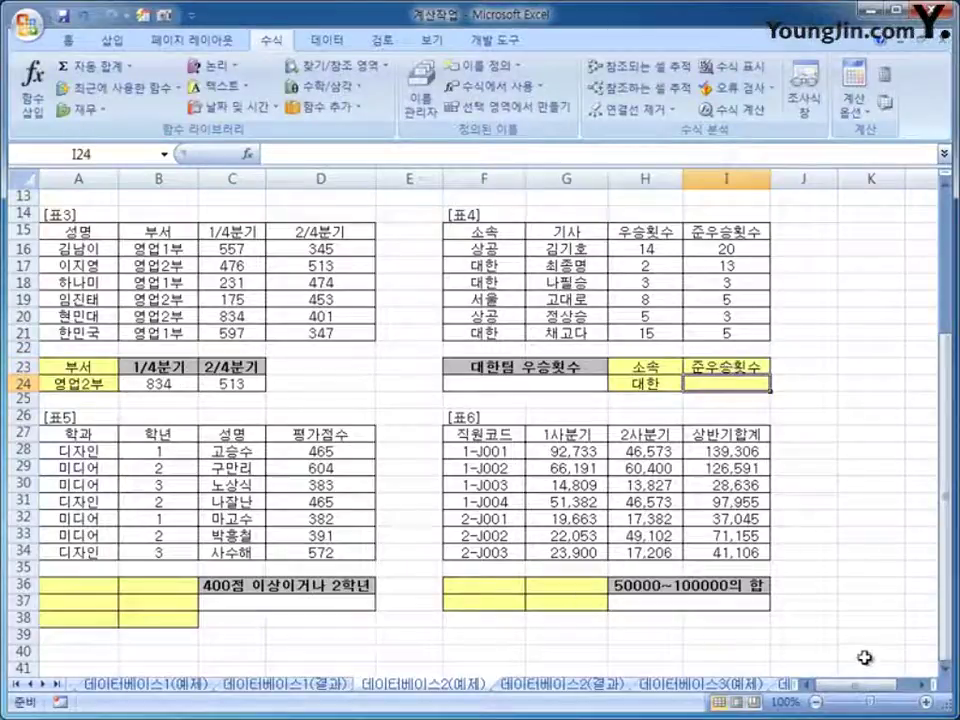
{"action": "type", "text": ">=5"}
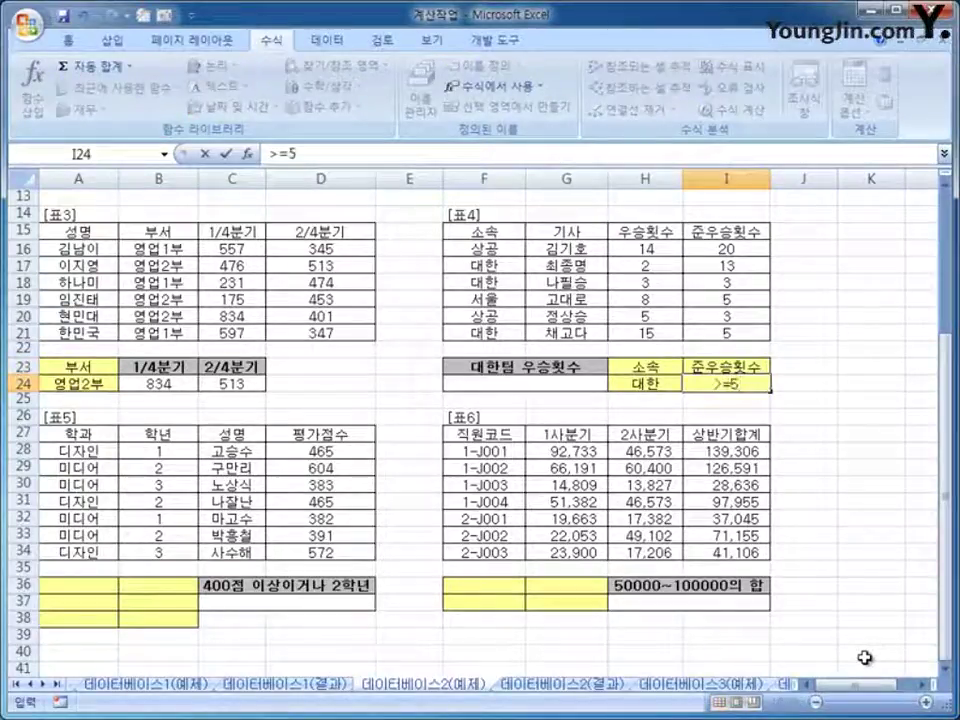
{"action": "key", "text": "Return"}
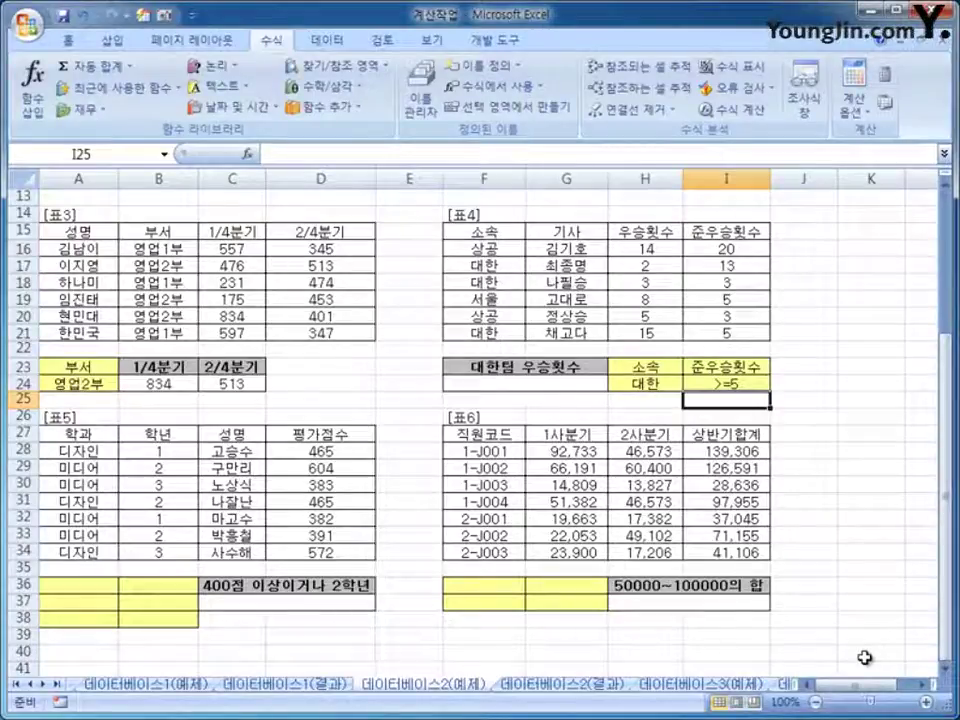
Step: Insert the DCOUNT function from the 데이터베이스 category into the 대한팀 우승횟수 result cell F24
{"action": "left_click", "coordinate": [561, 381]}
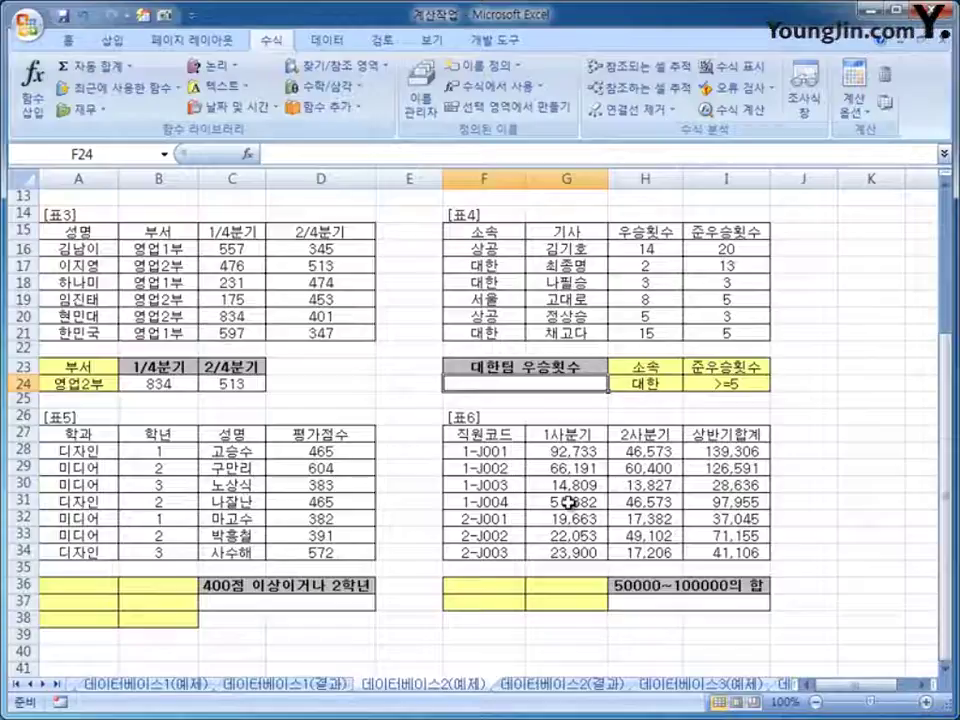
{"action": "left_click", "coordinate": [33, 80]}
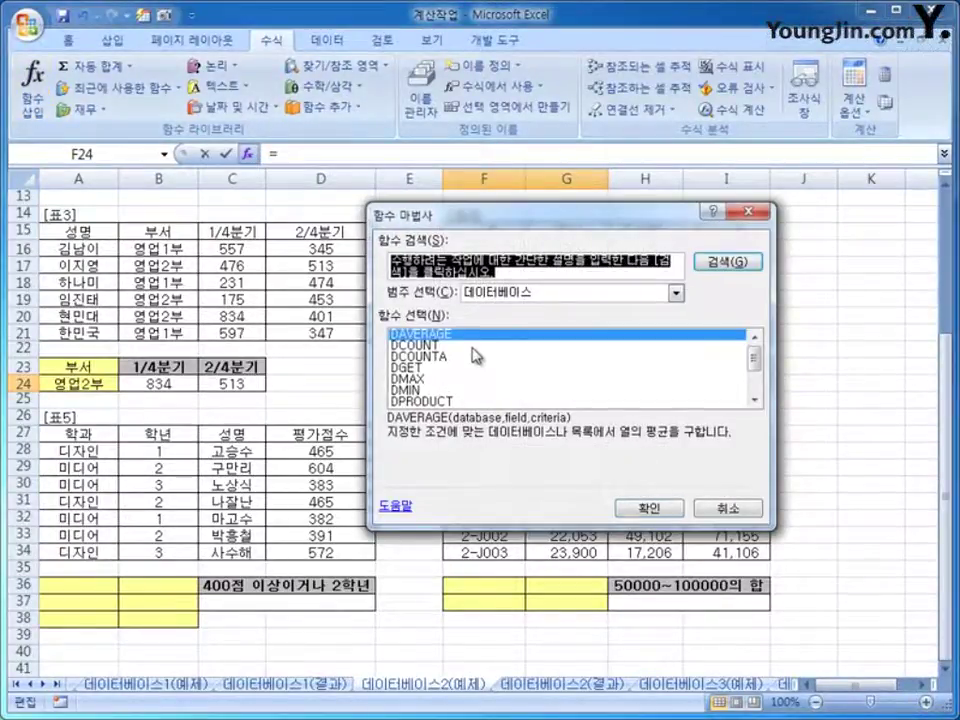
{"action": "key", "text": "Down"}
{"action": "left_click", "coordinate": [671, 510]}
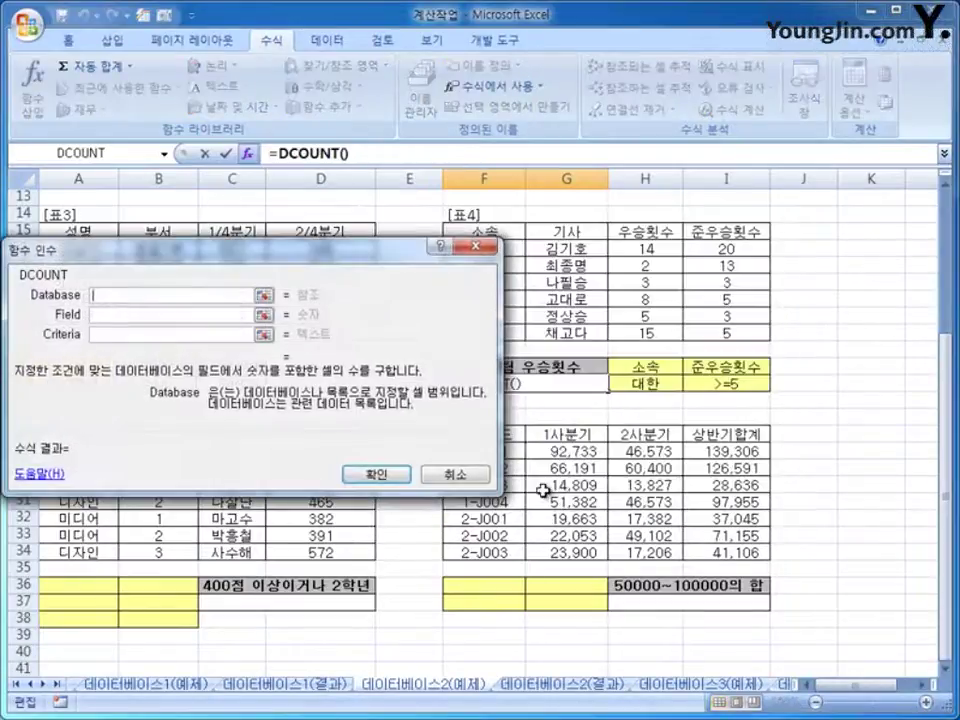
Step: Complete DCOUNT in F24 with database F15:I21, field H15 and criteria H23:I24
{"action": "left_click_drag", "start_coordinate": [200, 253], "coordinate": [310, 347]}
{"action": "left_click_drag", "start_coordinate": [484, 231], "coordinate": [720, 328]}
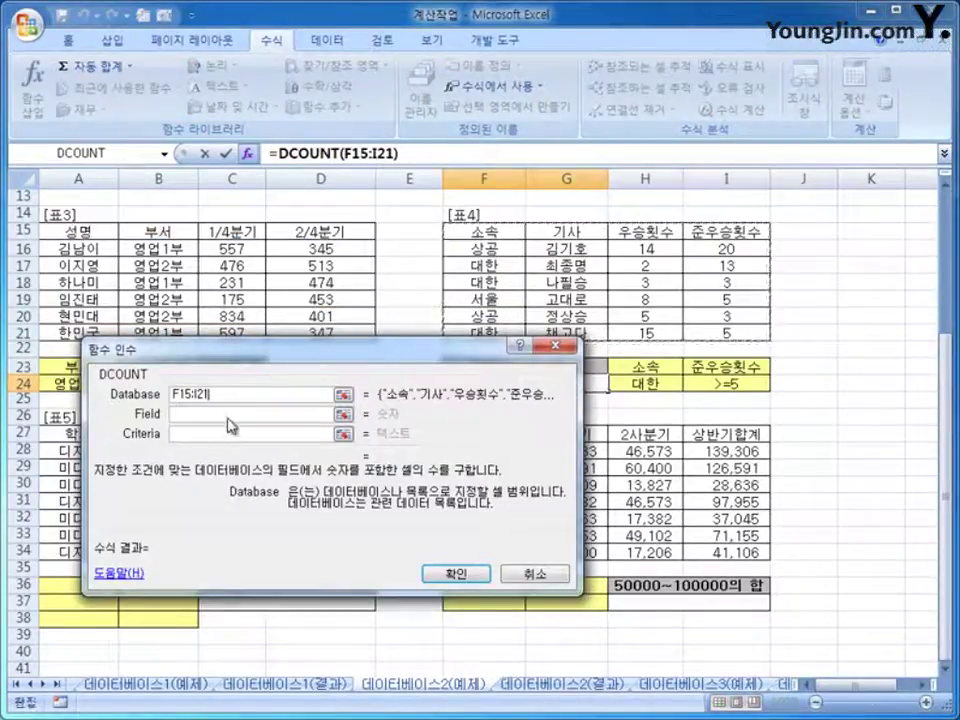
{"action": "key", "text": "Tab"}
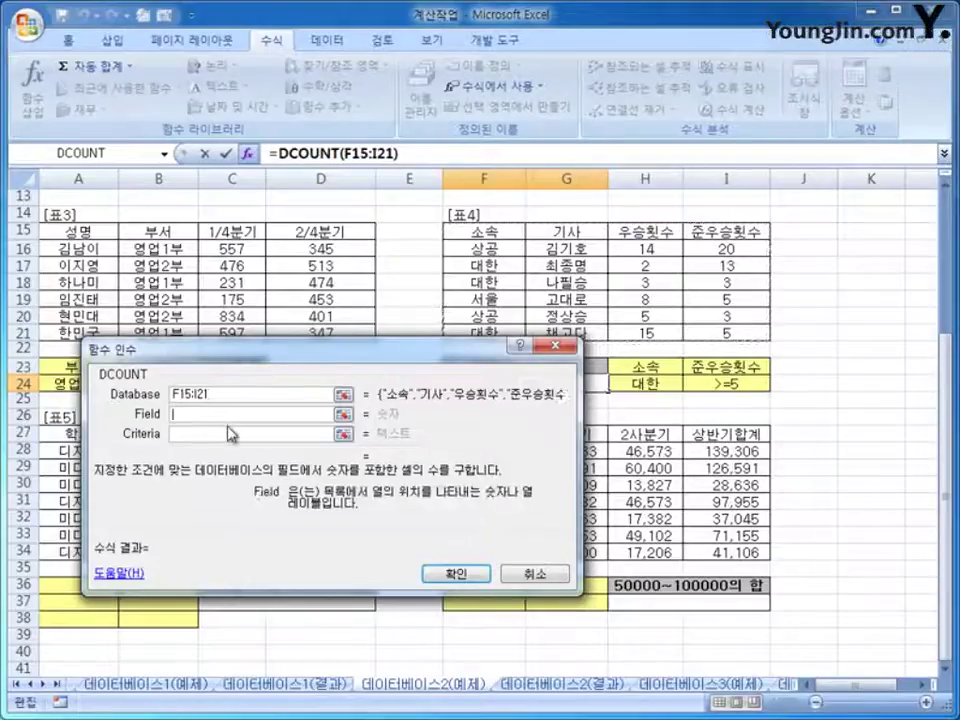
{"action": "left_click", "coordinate": [640, 232]}
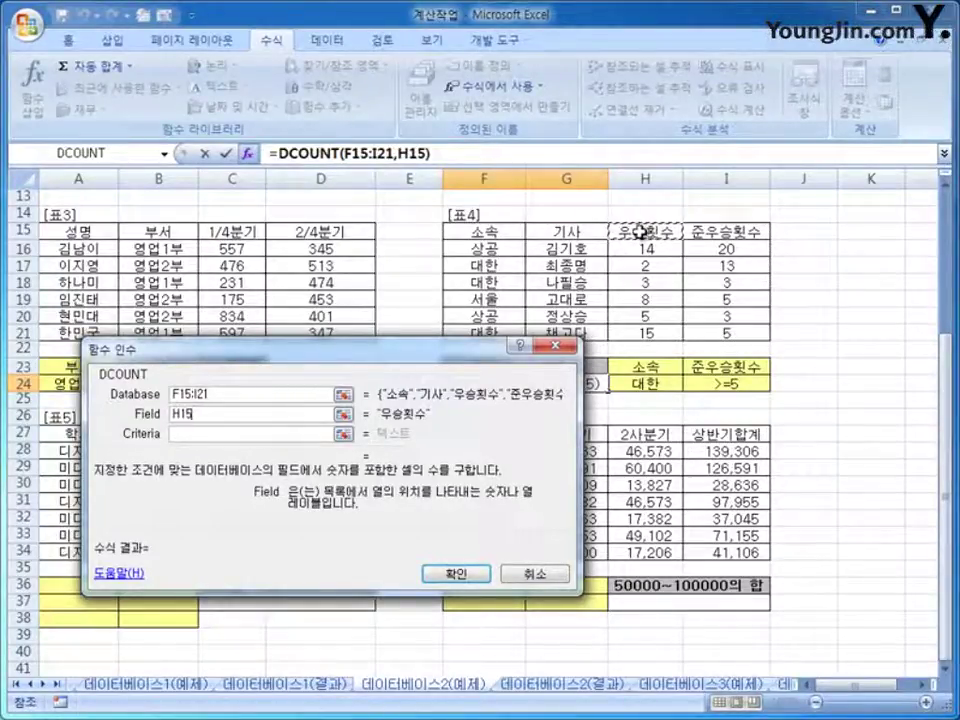
{"action": "key", "text": "Tab"}
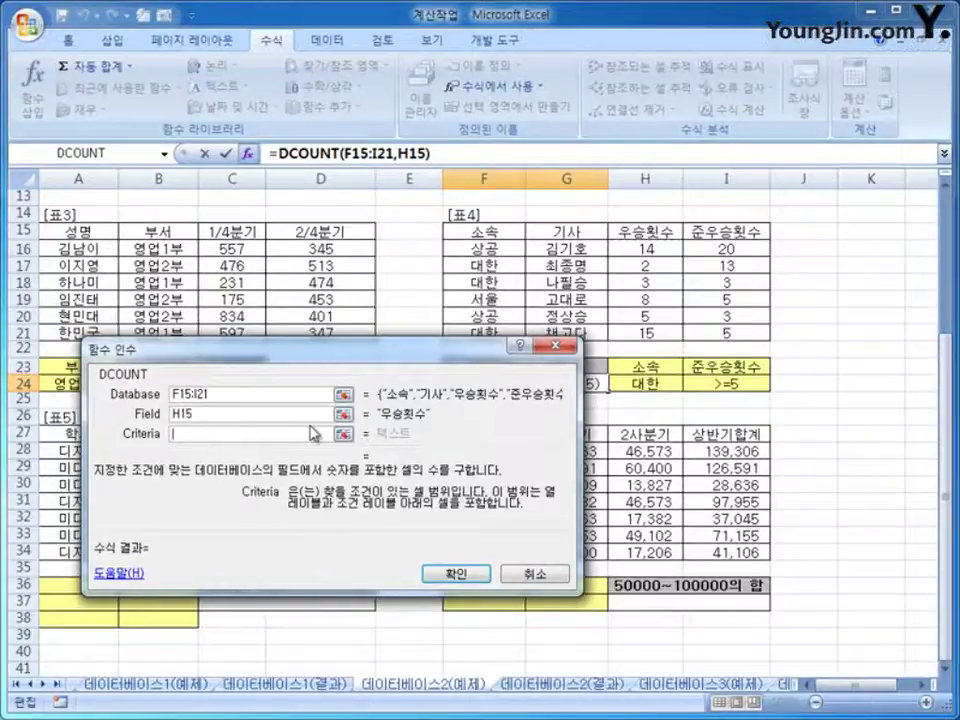
{"action": "left_click_drag", "start_coordinate": [640, 367], "coordinate": [710, 381]}
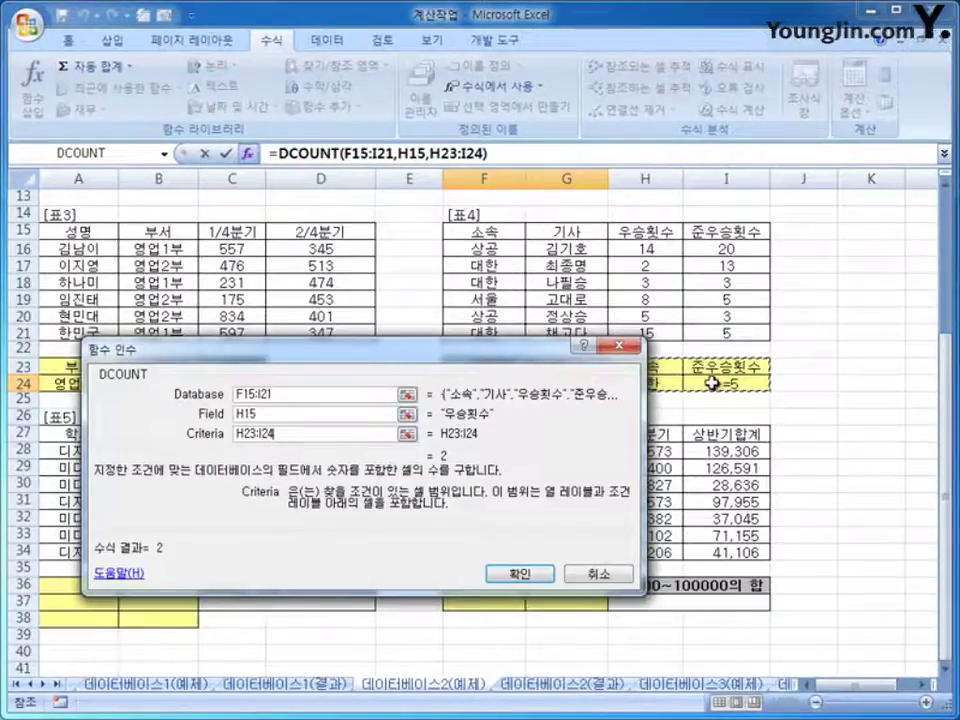
{"action": "left_click", "coordinate": [520, 573]}
Step: Check the DCOUNT result by selecting the 대한 rows of 표4, narrowing them to rows 17 and 21
{"action": "left_click_drag", "start_coordinate": [490, 265], "coordinate": [671, 285]}
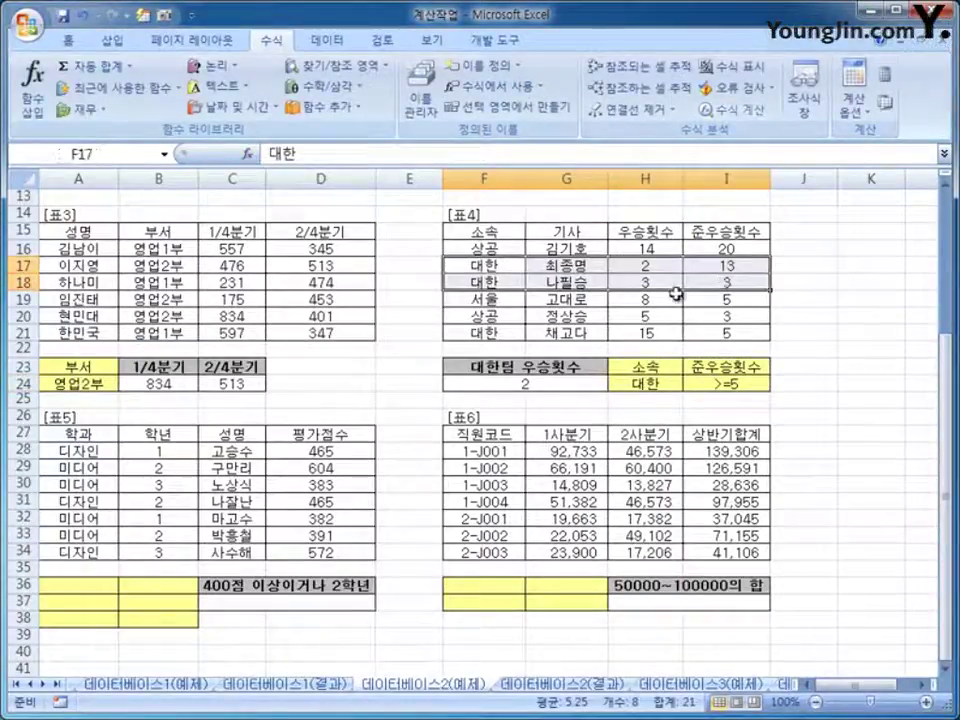
{"action": "mouse_move", "coordinate": [497, 335]}
{"action": "left_mouse_down"}
{"action": "mouse_move", "coordinate": [686, 326]}
{"action": "mouse_move", "coordinate": [720, 336]}
{"action": "left_mouse_up"}
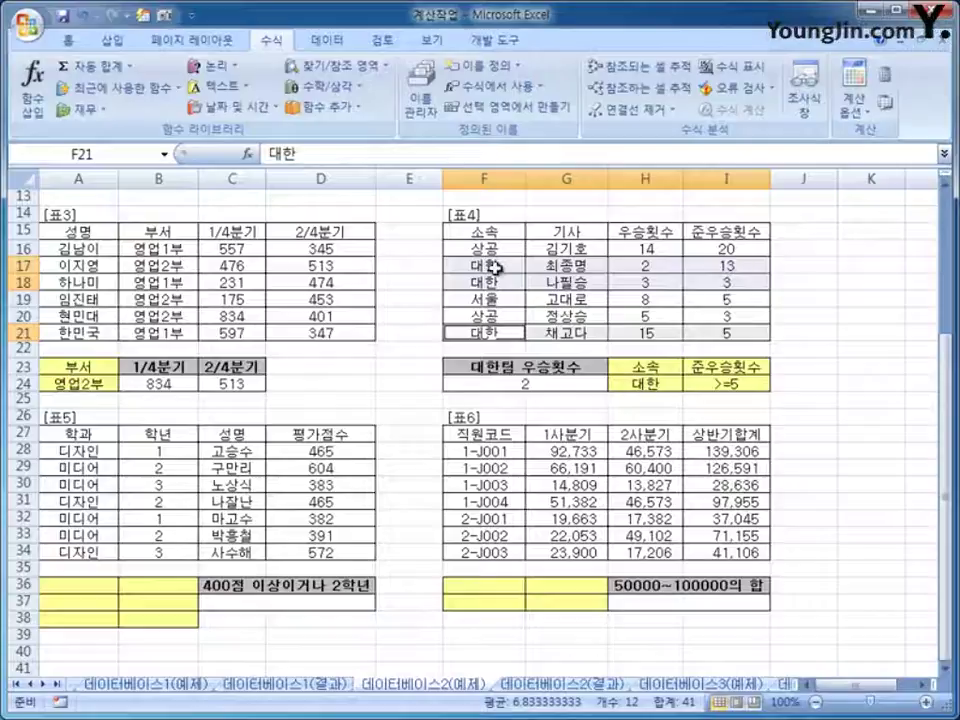
{"action": "left_click_drag", "start_coordinate": [484, 266], "coordinate": [690, 256]}
{"action": "left_click_drag", "start_coordinate": [484, 332], "coordinate": [724, 336]}
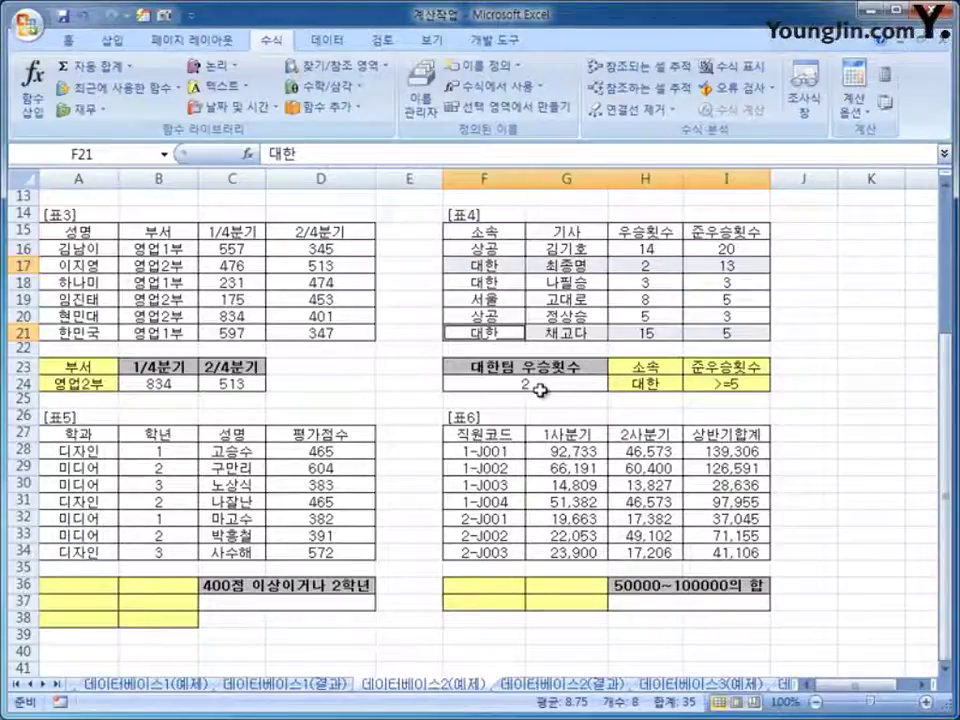
Step: Enter the score criterion for 표5 in the yellow cells, with 평가점수 in A36 and >=400 in A37
{"action": "left_click", "coordinate": [82, 586]}
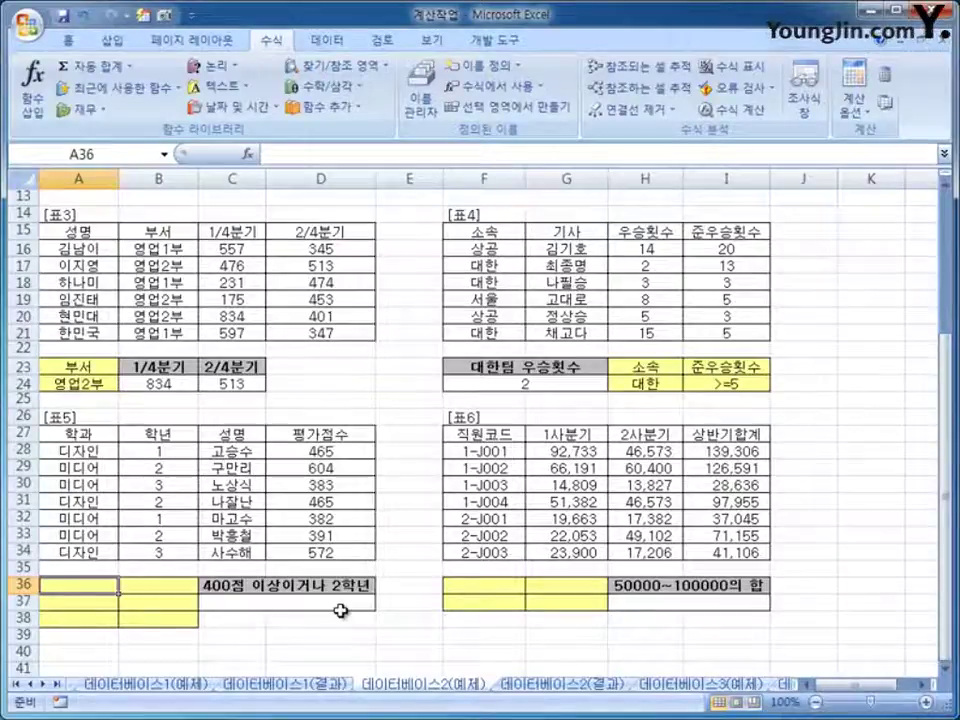
{"action": "type", "text": "평가"}
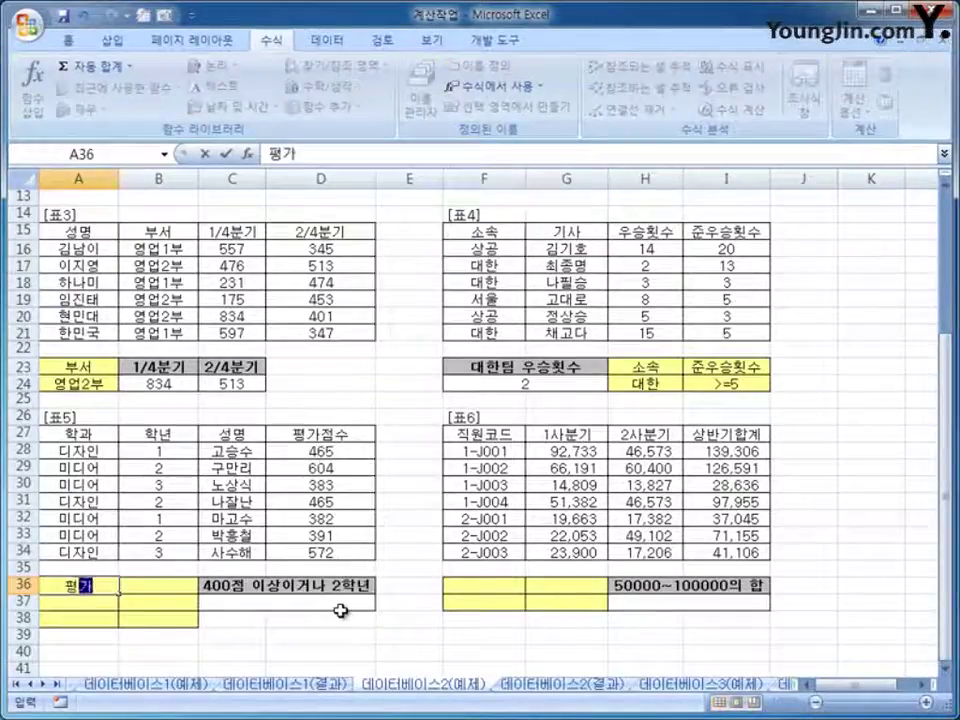
{"action": "type", "text": "저점수"}
{"action": "key", "text": "Return"}
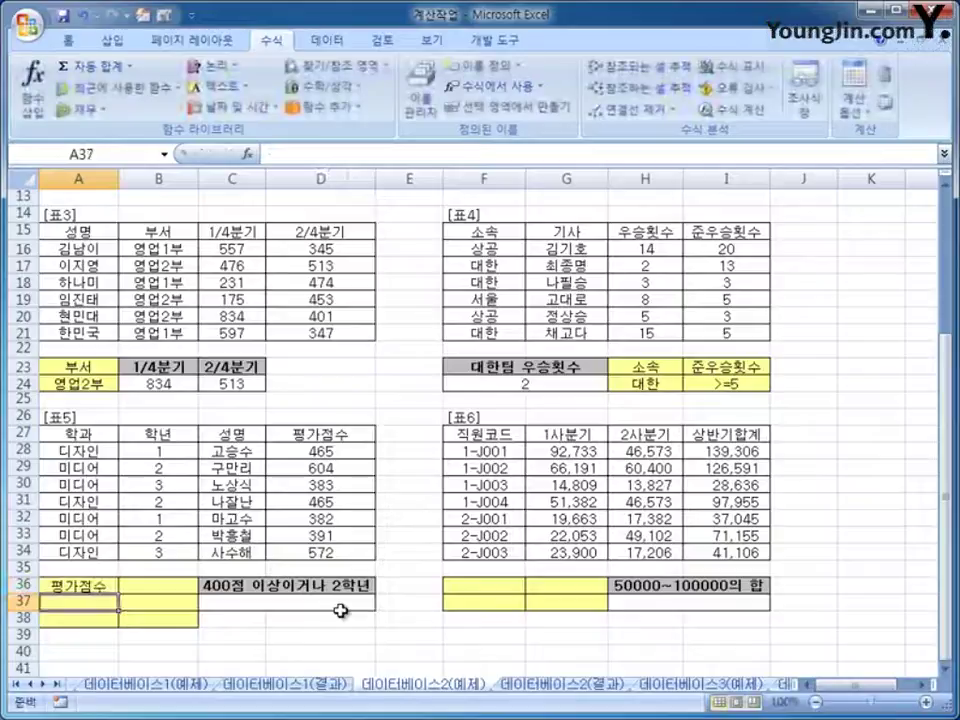
{"action": "type", "text": ">=400"}
{"action": "key", "text": "Return"}
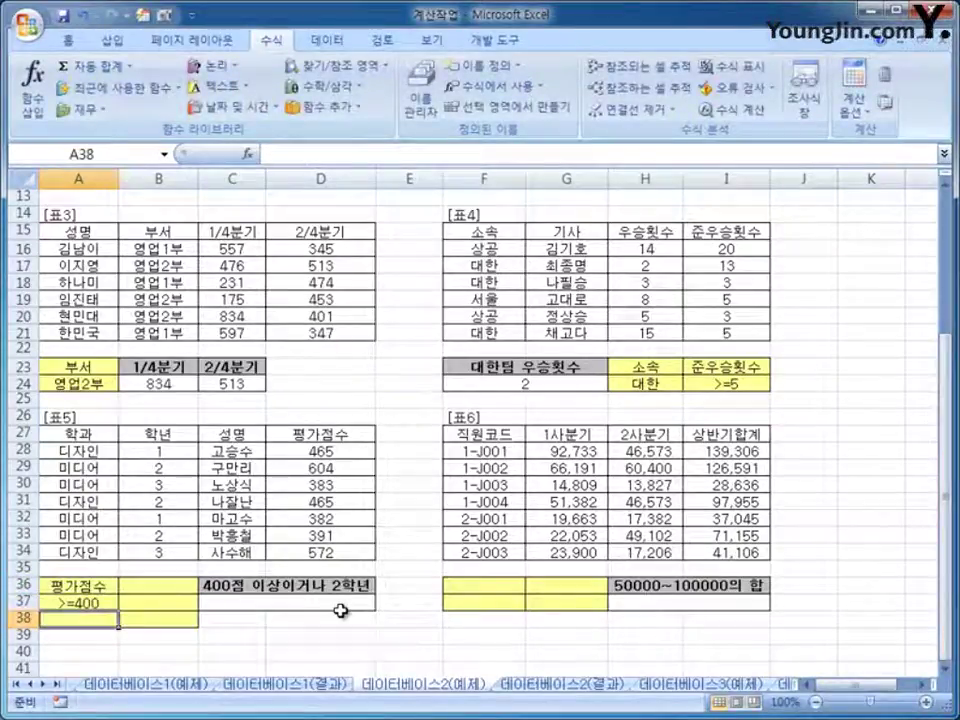
Step: Add the grade criterion for 표5 on a separate row, with 학년 in B36 and 2 in B38
{"action": "left_click", "coordinate": [160, 586]}
{"action": "type", "text": "학ㄴ"}
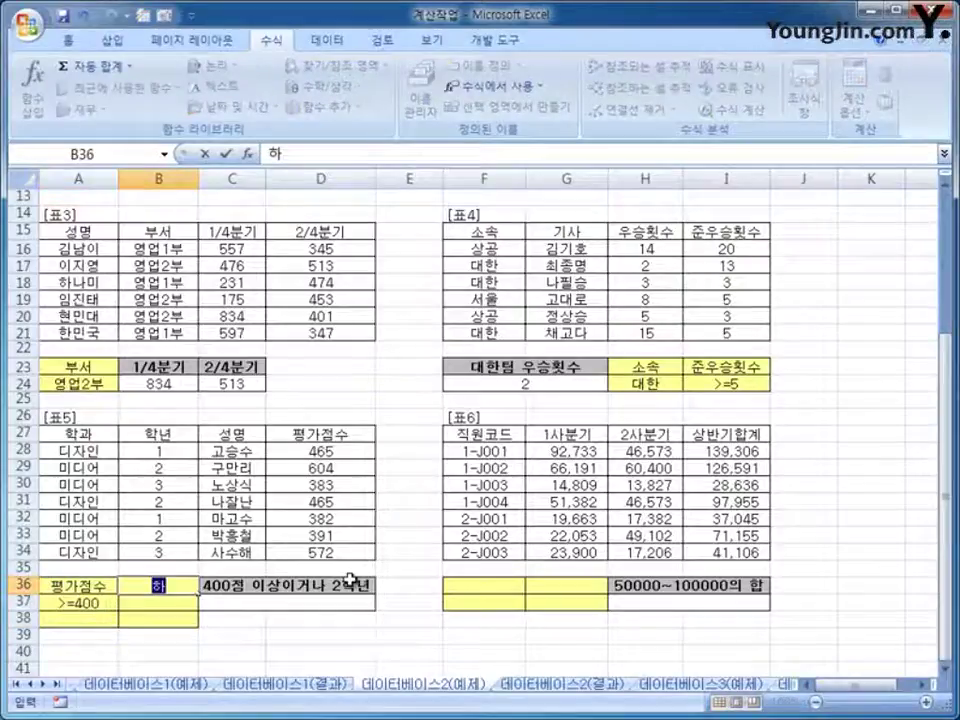
{"action": "key", "text": "Return"}
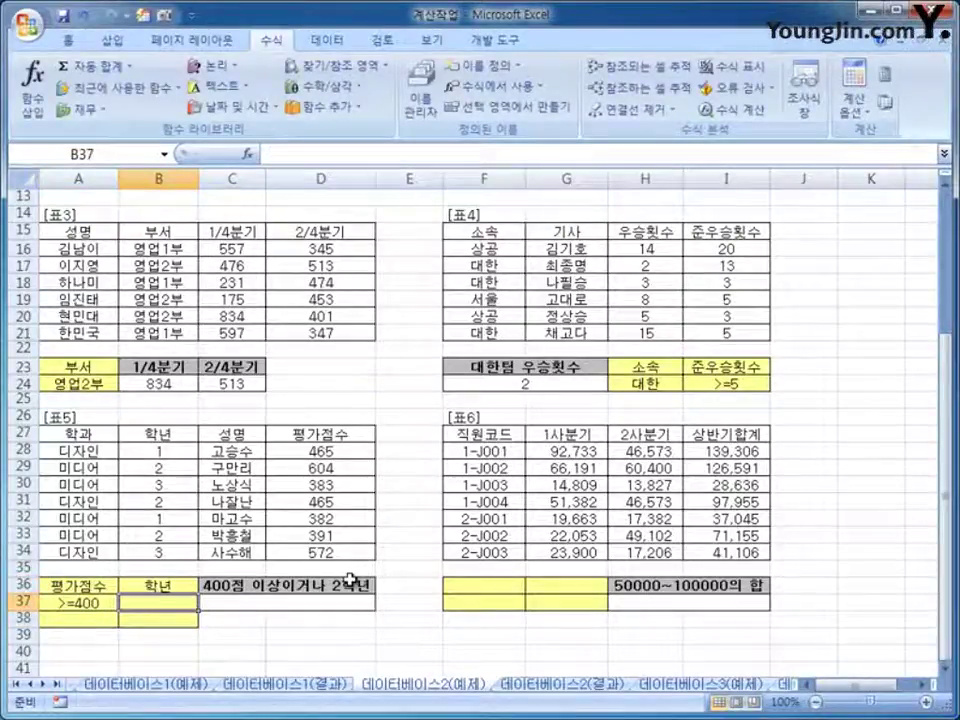
{"action": "left_click", "coordinate": [186, 623]}
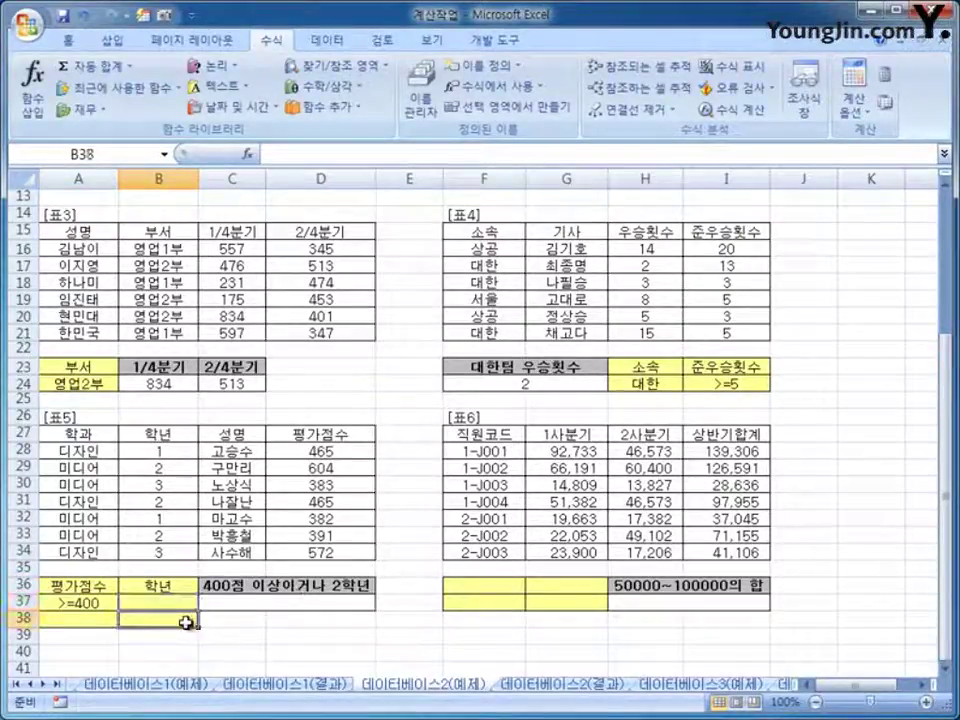
{"action": "type", "text": "2"}
{"action": "key", "text": "Return"}
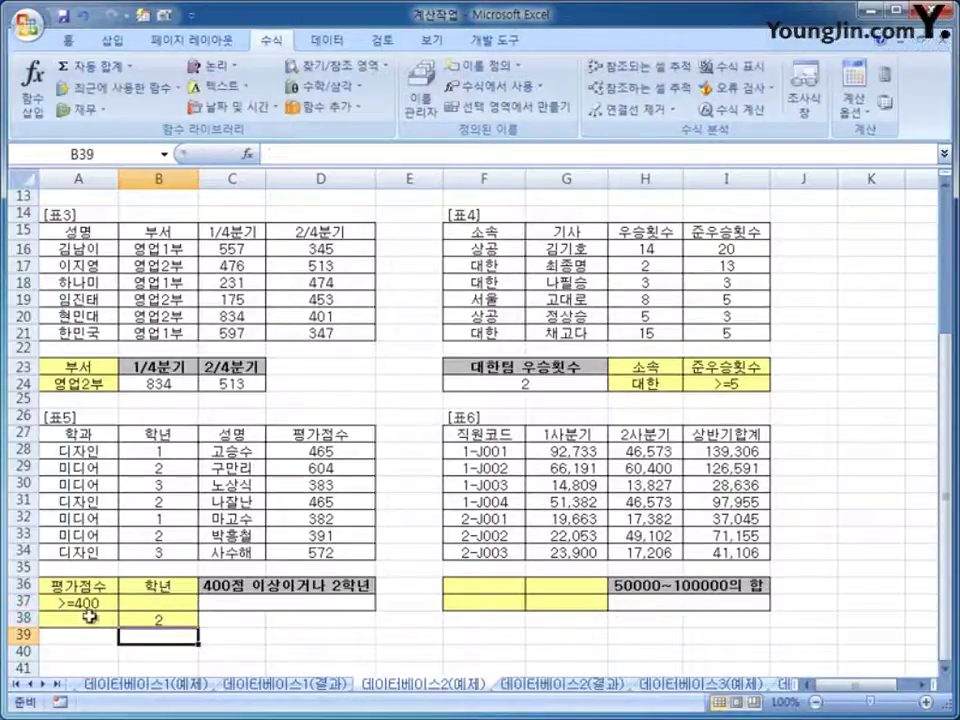
Step: Review the 표5 OR condition by selecting criteria rows A37:B37 and A38:B38 in turn
{"action": "left_click_drag", "start_coordinate": [88, 604], "coordinate": [152, 604]}
{"action": "left_click_drag", "start_coordinate": [86, 621], "coordinate": [159, 602]}
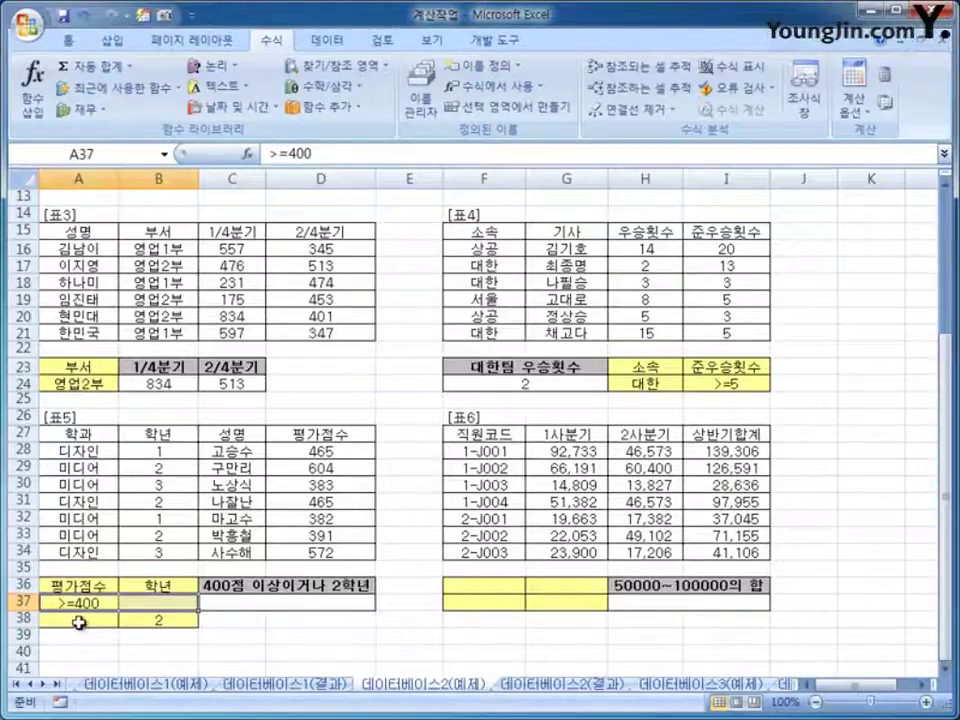
{"action": "left_click_drag", "start_coordinate": [96, 617], "coordinate": [160, 621]}
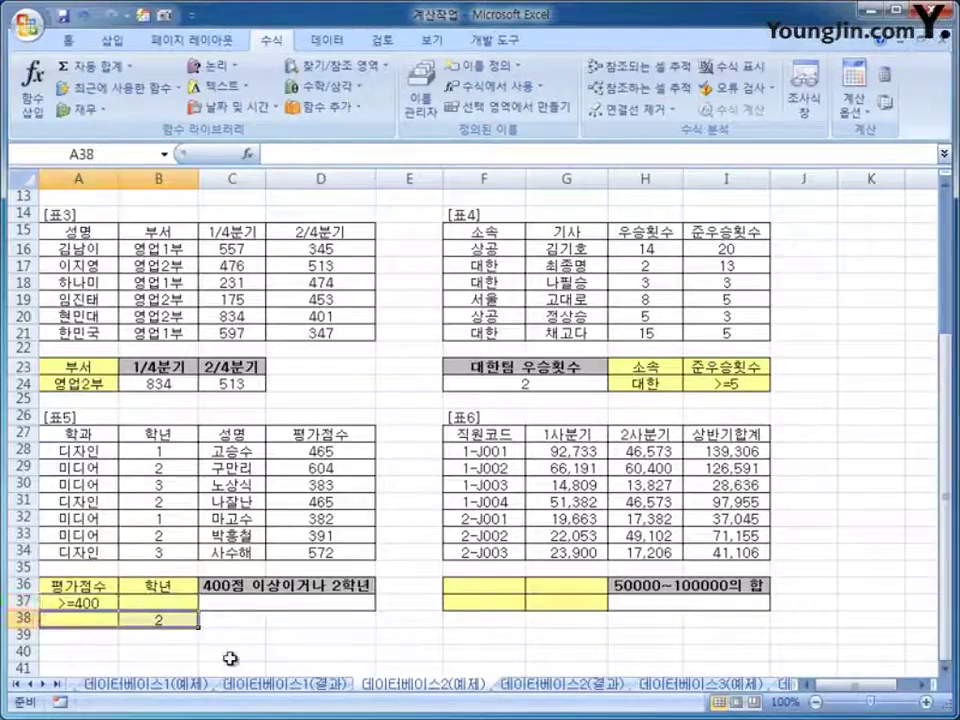
Step: Insert the DCOUNTA function from the 데이터베이스 category into the 400점 이상이거나 2학년 result cell C37
{"action": "left_click", "coordinate": [277, 603]}
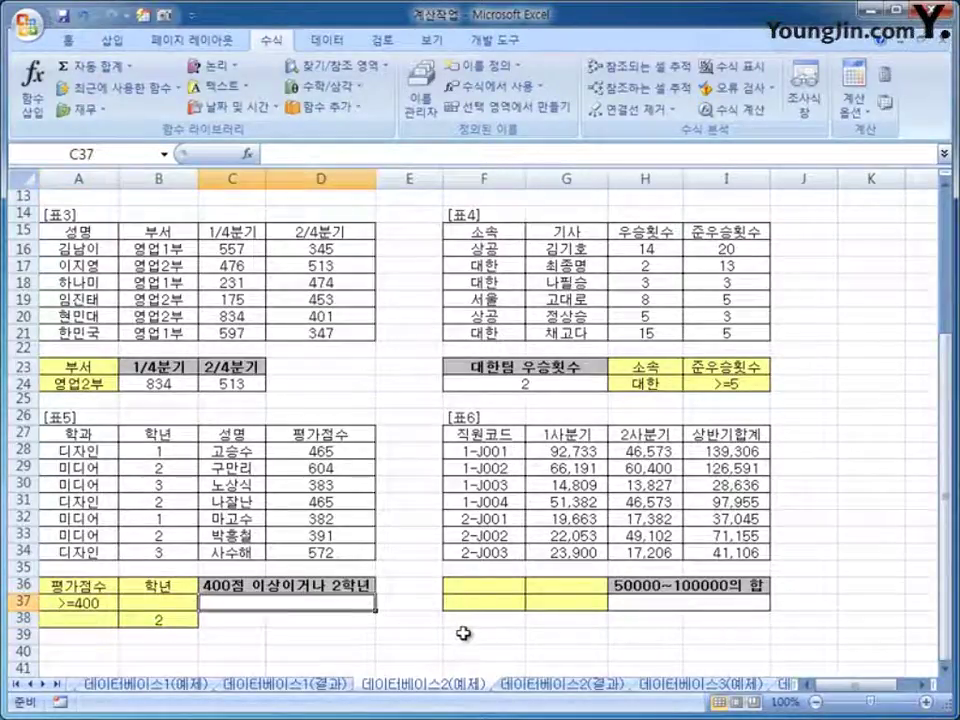
{"action": "left_click", "coordinate": [33, 88]}
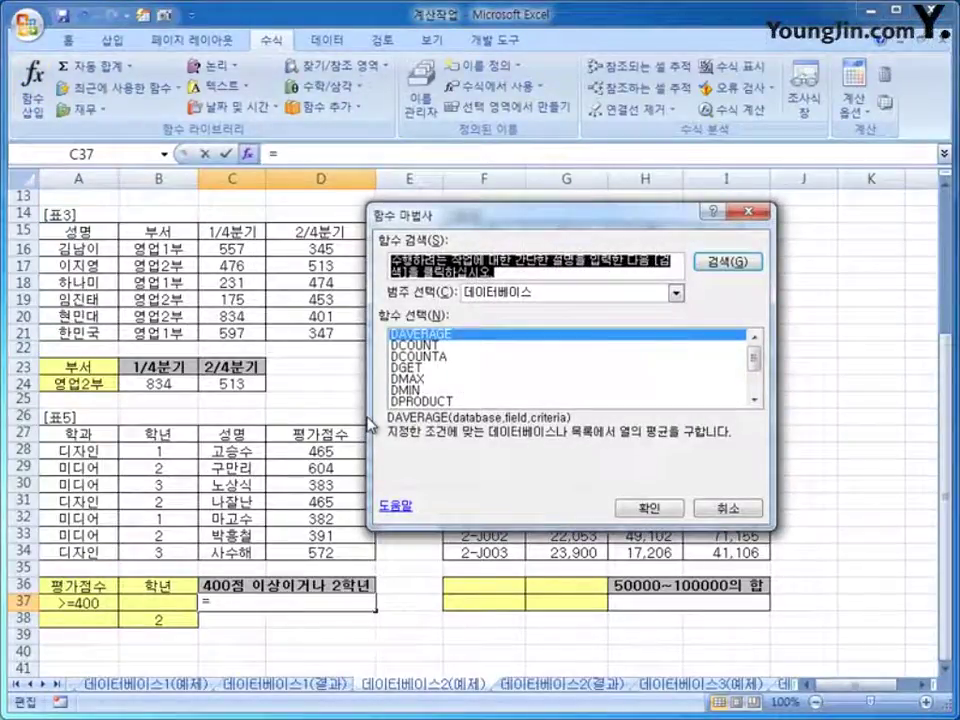
{"action": "left_click", "coordinate": [463, 356]}
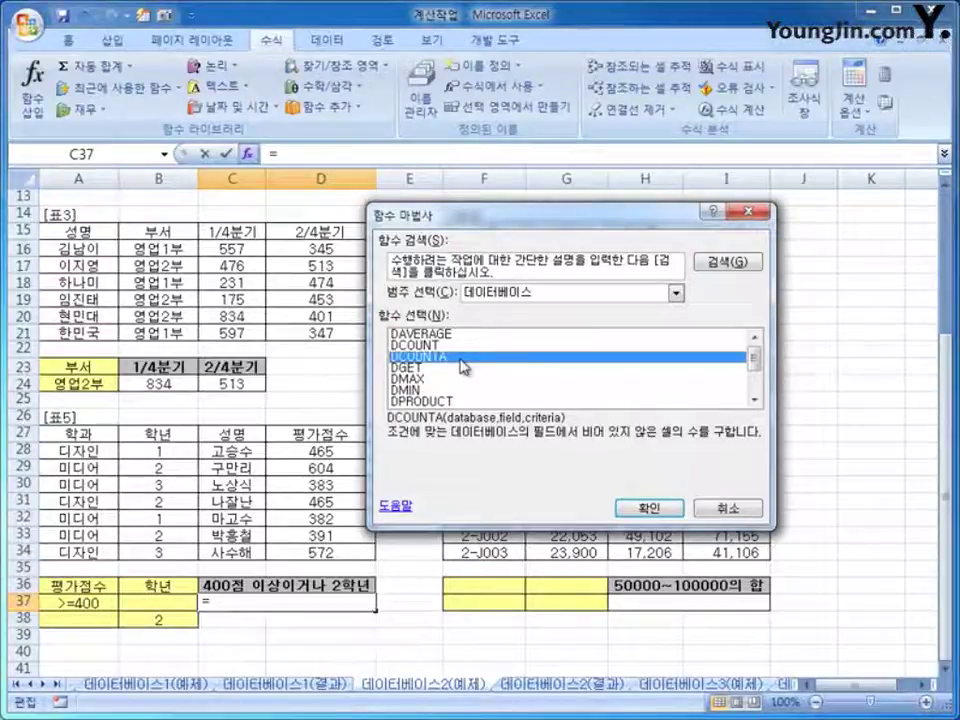
{"action": "left_click", "coordinate": [648, 510]}
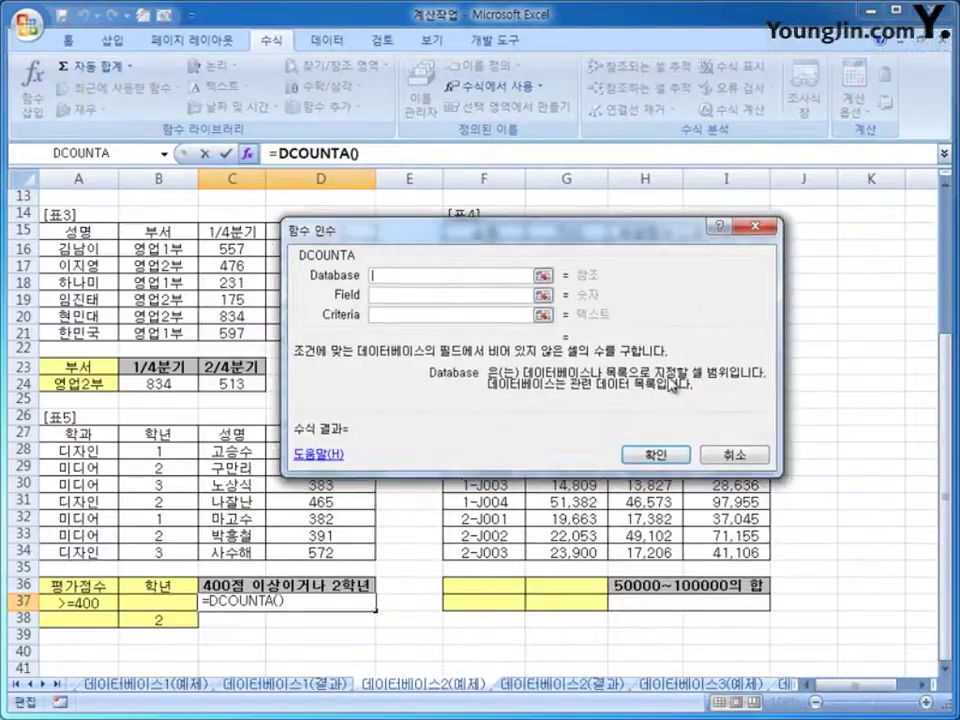
Step: Complete DCOUNTA in C37 with database A27:D34, field A27 and criteria A36:B38
{"action": "left_click_drag", "start_coordinate": [671, 385], "coordinate": [761, 376]}
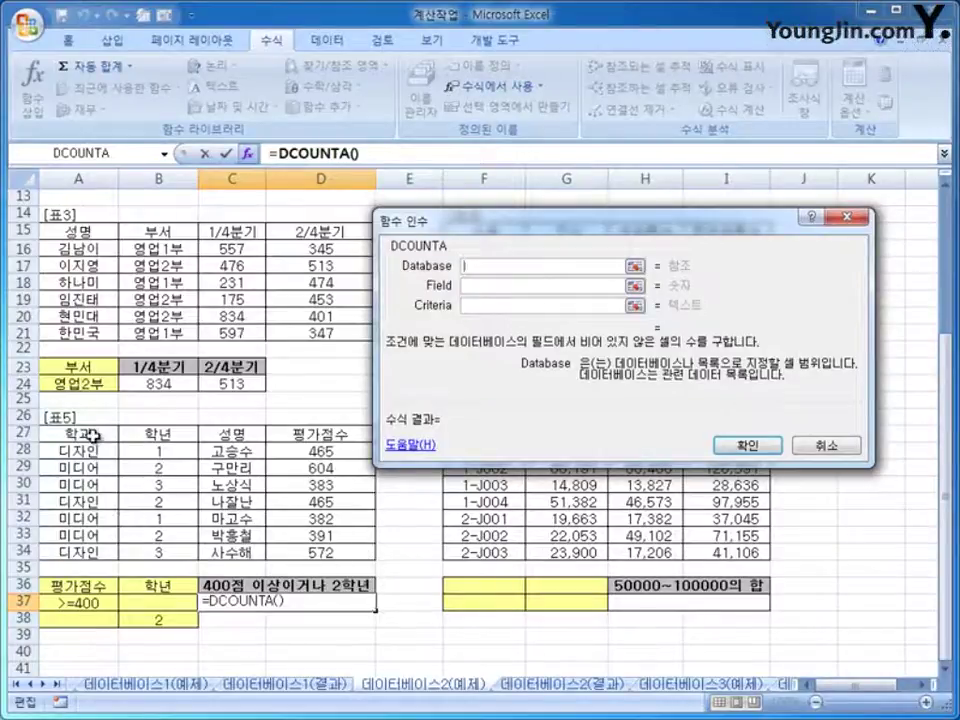
{"action": "left_click_drag", "start_coordinate": [88, 433], "coordinate": [326, 550]}
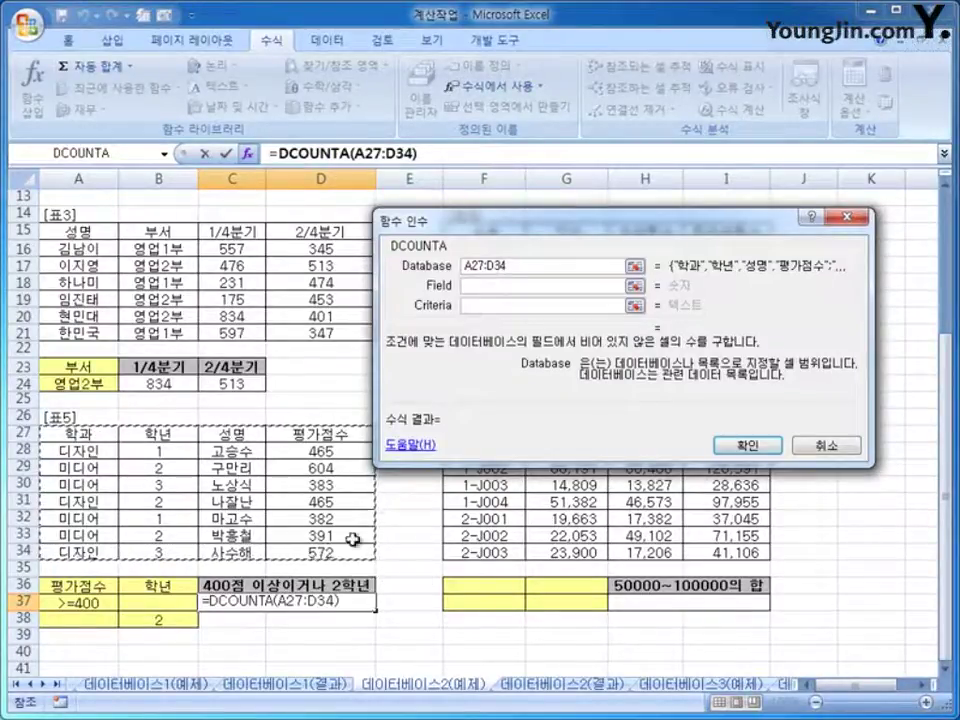
{"action": "left_click", "coordinate": [471, 285]}
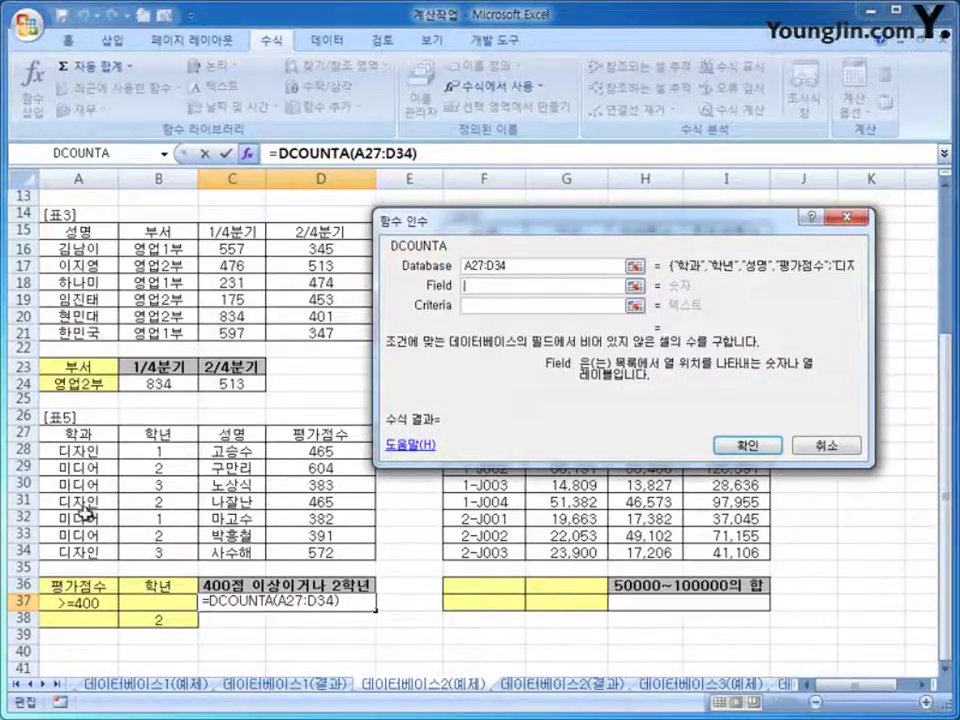
{"action": "left_click", "coordinate": [68, 433]}
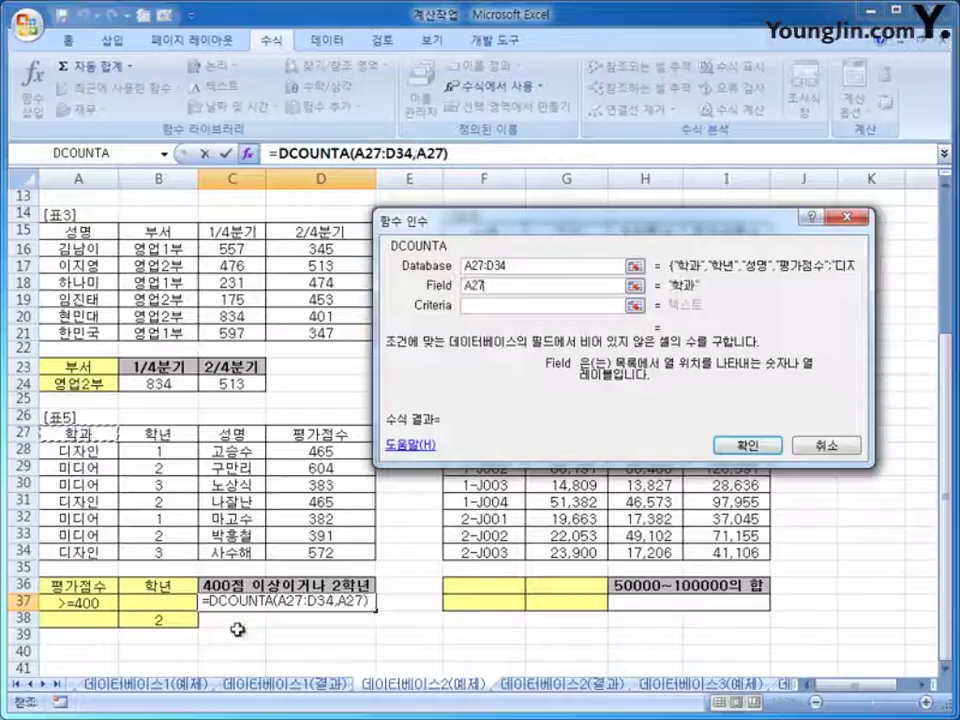
{"action": "left_click", "coordinate": [484, 306]}
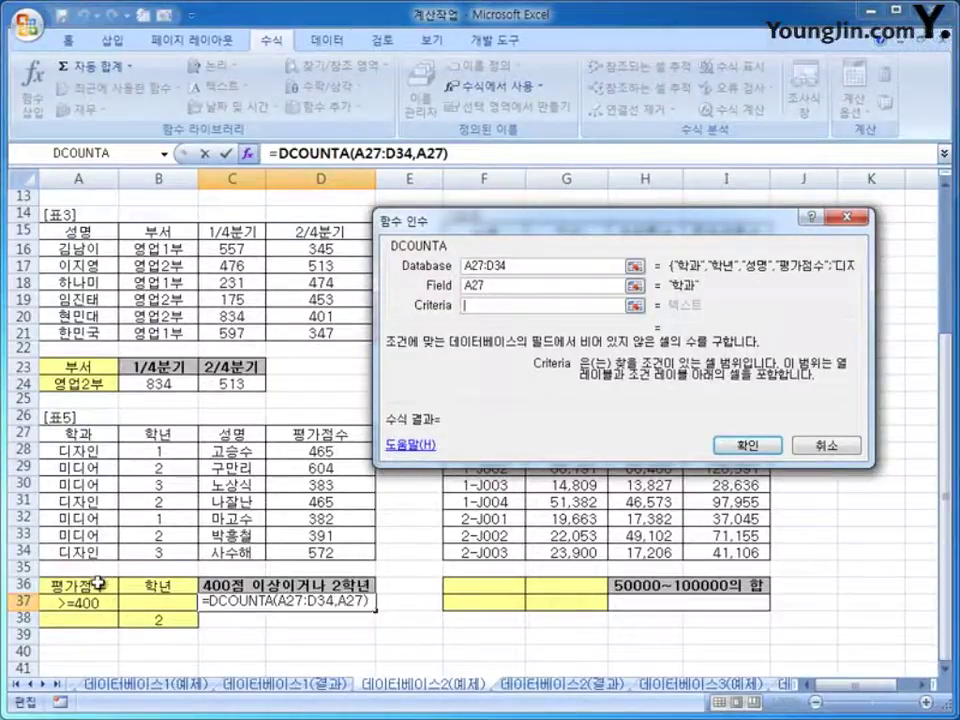
{"action": "left_click_drag", "start_coordinate": [70, 586], "coordinate": [154, 617]}
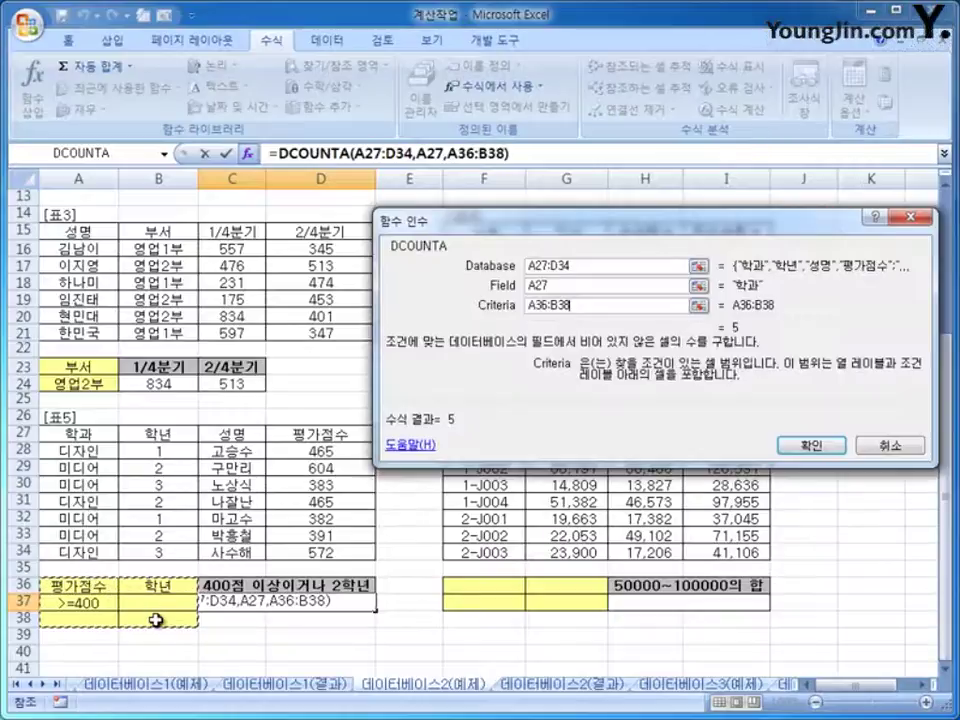
{"action": "left_click", "coordinate": [800, 446]}
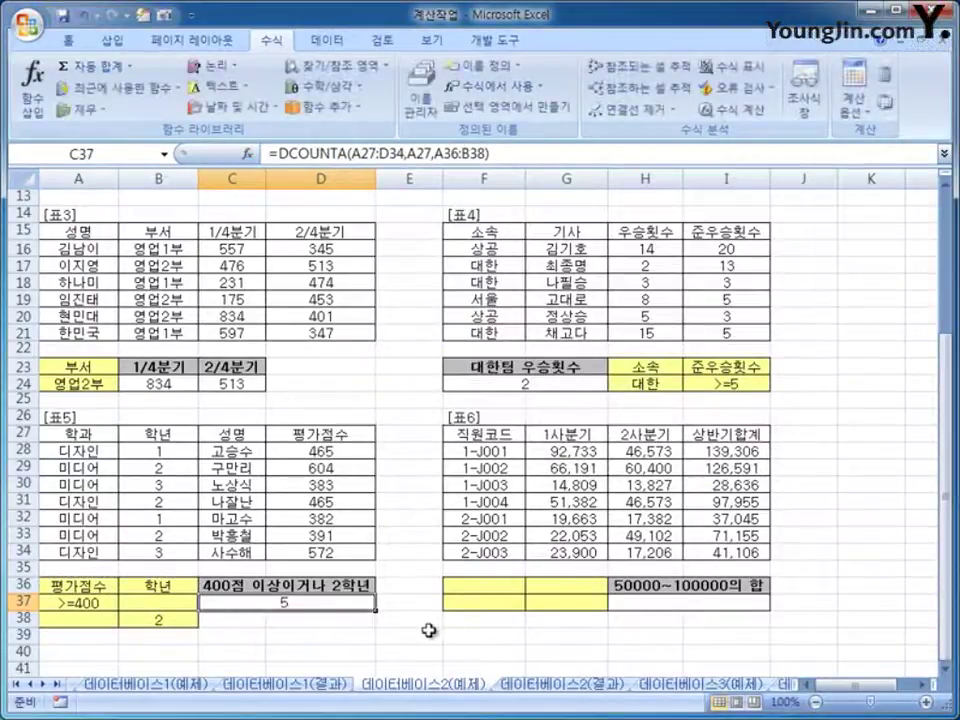
Step: Enter the lower limit criterion for 표6, with 상반기합계 in F36 and >=50000 in F37
{"action": "left_click", "coordinate": [480, 590]}
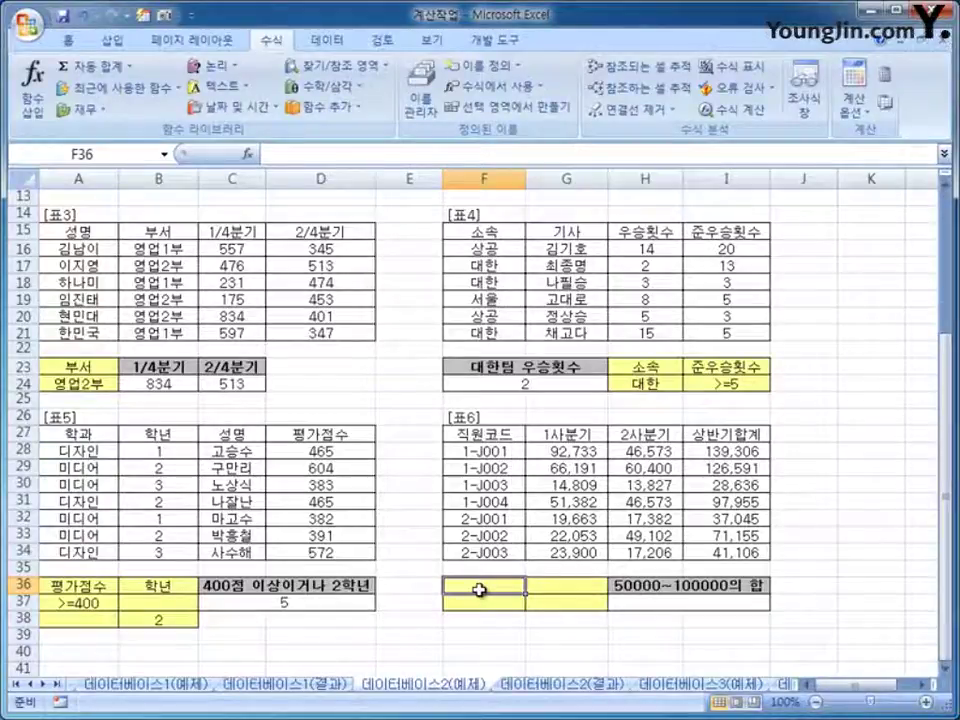
{"action": "type", "text": "ㅇ반기합ㄱ"}
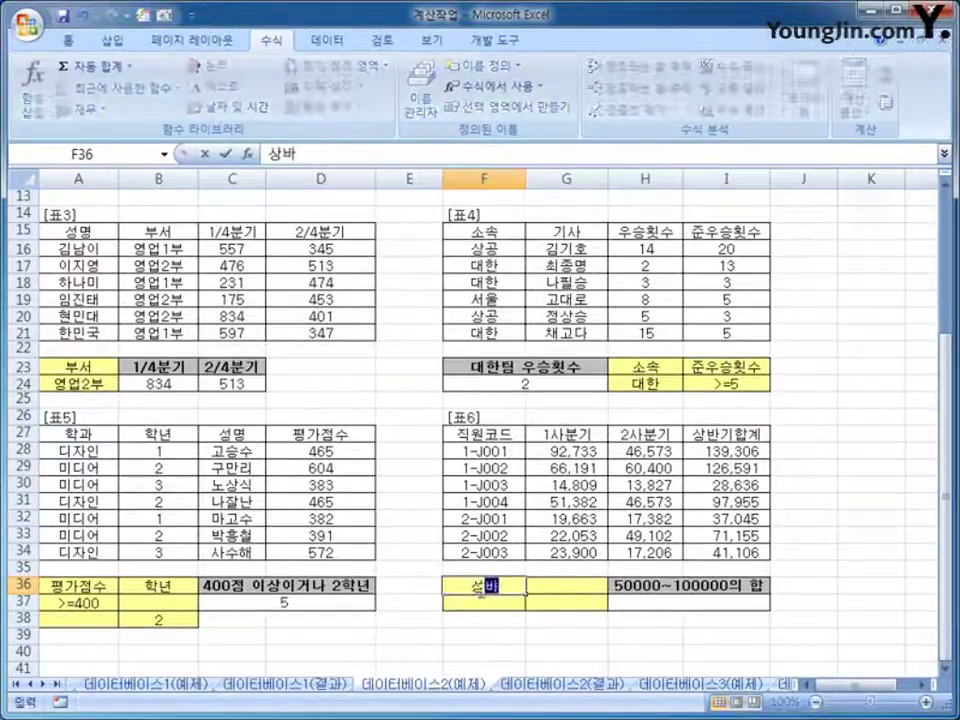
{"action": "type", "text": "ㅖ"}
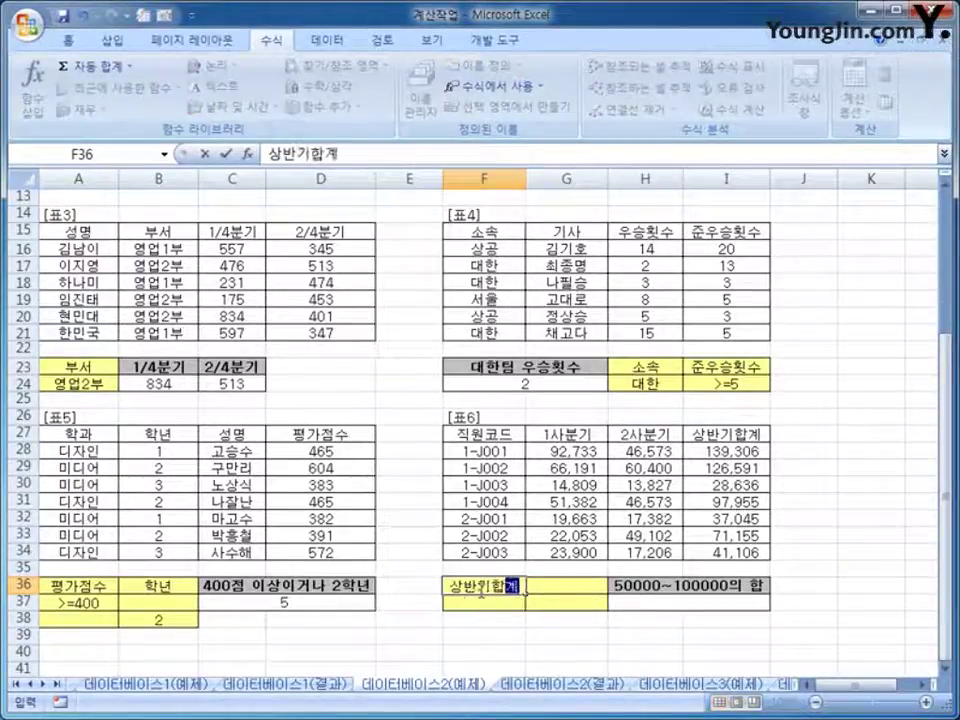
{"action": "key", "text": "Return"}
{"action": "type", "text": ">=50000"}
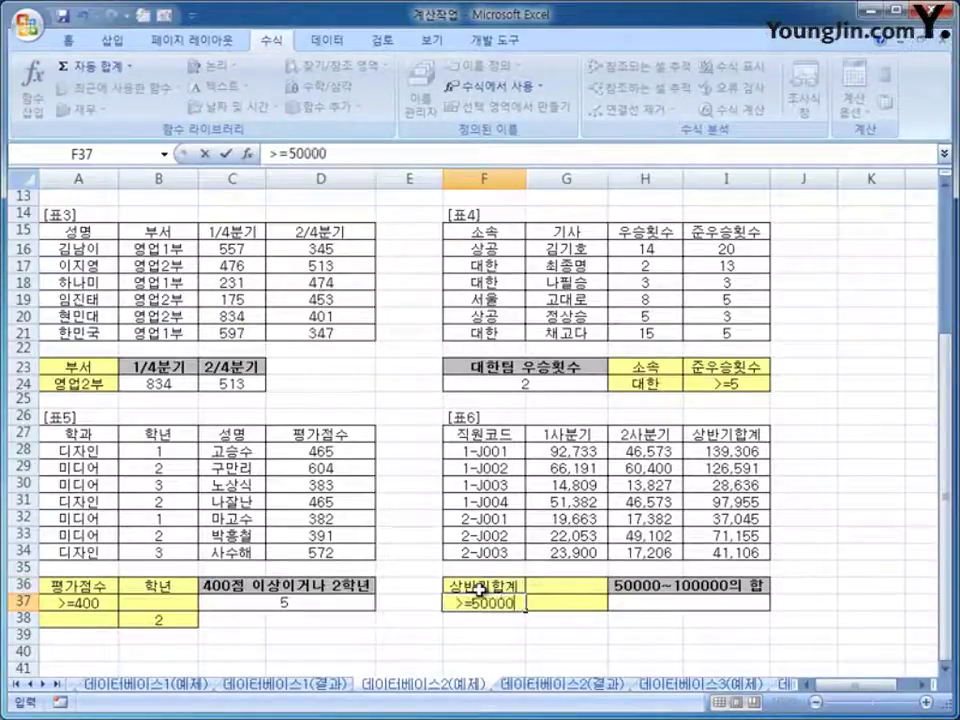
{"action": "key", "text": "Return"}
Step: Enter the upper limit criterion for 표6, with 상반기합계 in G36 and <=100000 in G37
{"action": "key", "text": "Up"}
{"action": "key", "text": "Right"}
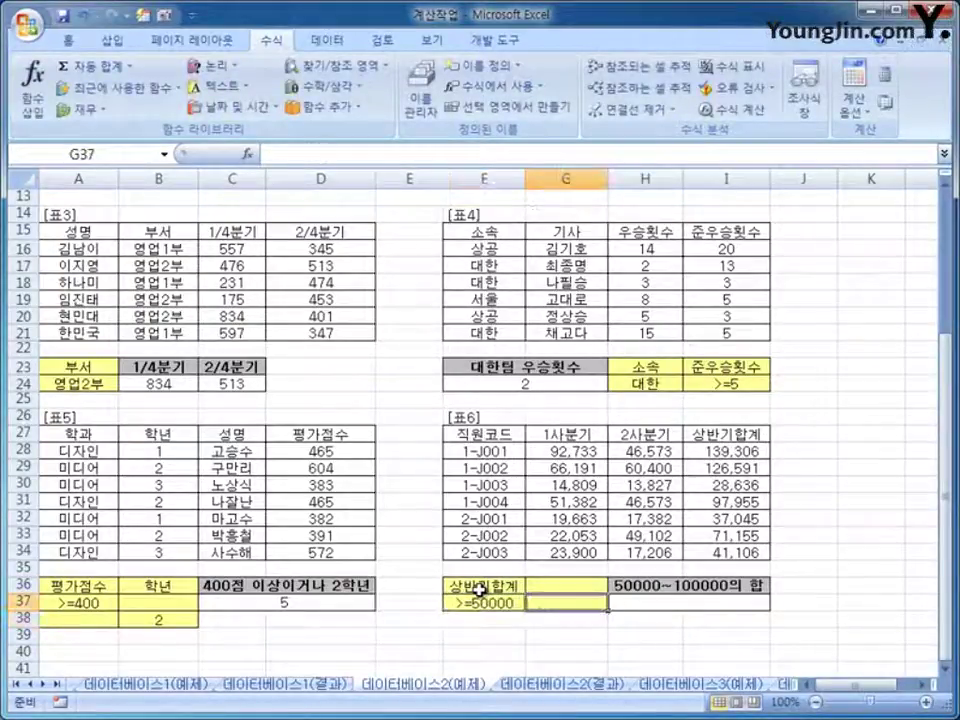
{"action": "key", "text": "Up"}
{"action": "type", "text": "상"}
{"action": "type", "text": "반기합ㄱ"}
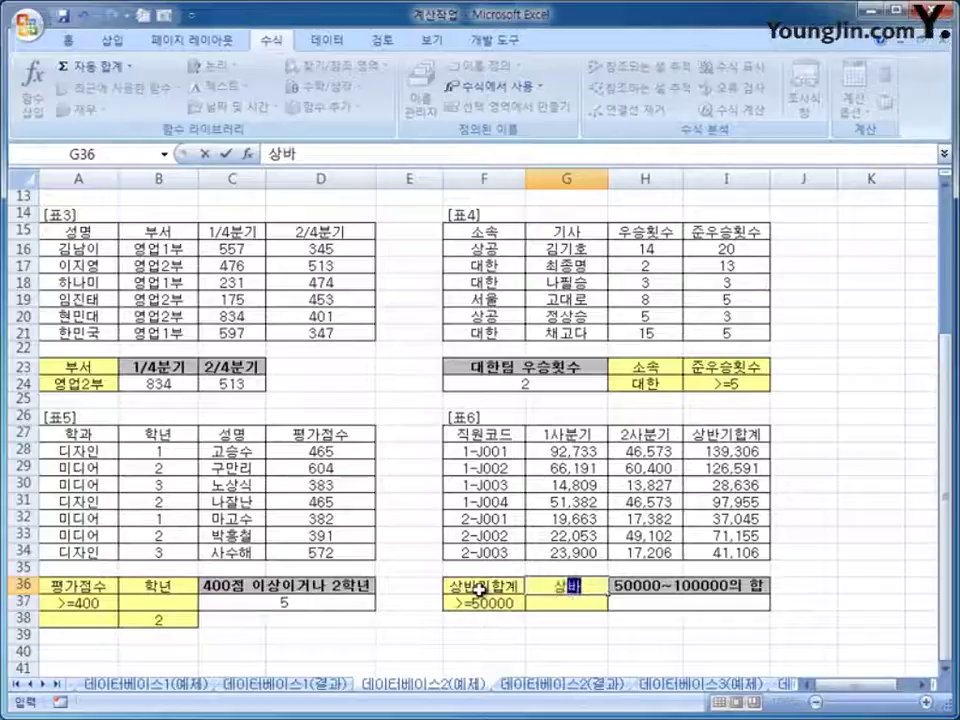
{"action": "type", "text": "ㅖ"}
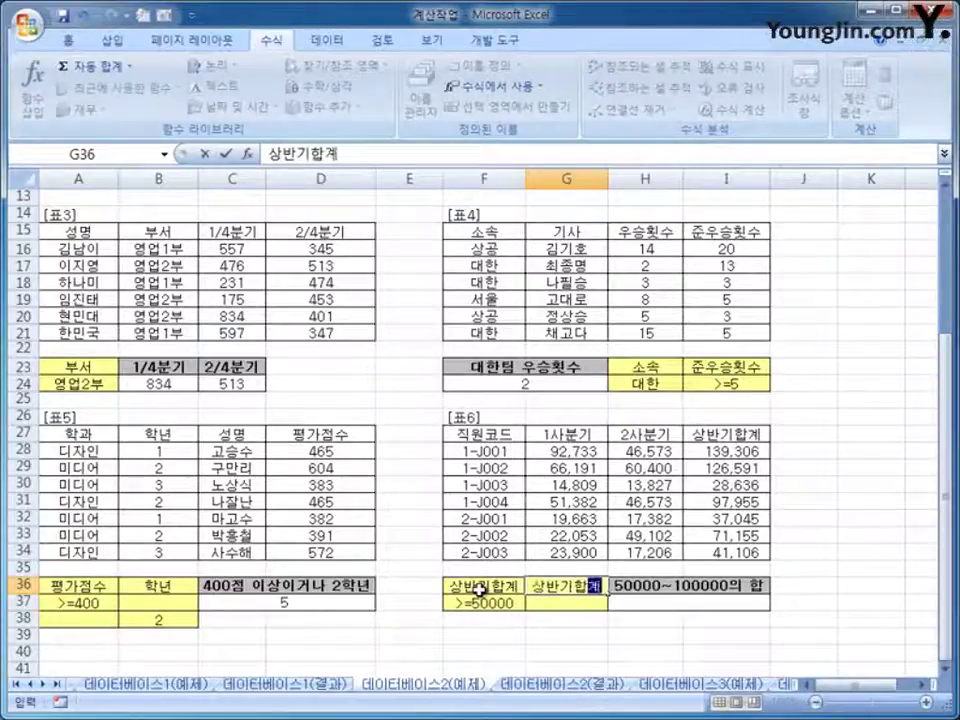
{"action": "key", "text": "Return"}
{"action": "type", "text": "<=100000"}
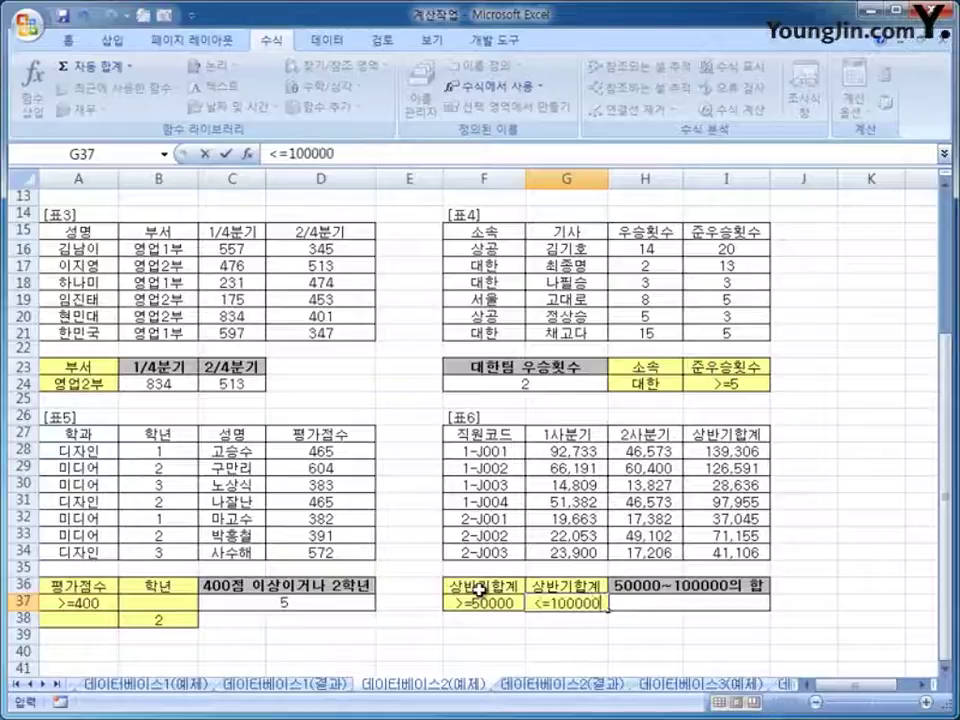
{"action": "key", "text": "Return"}
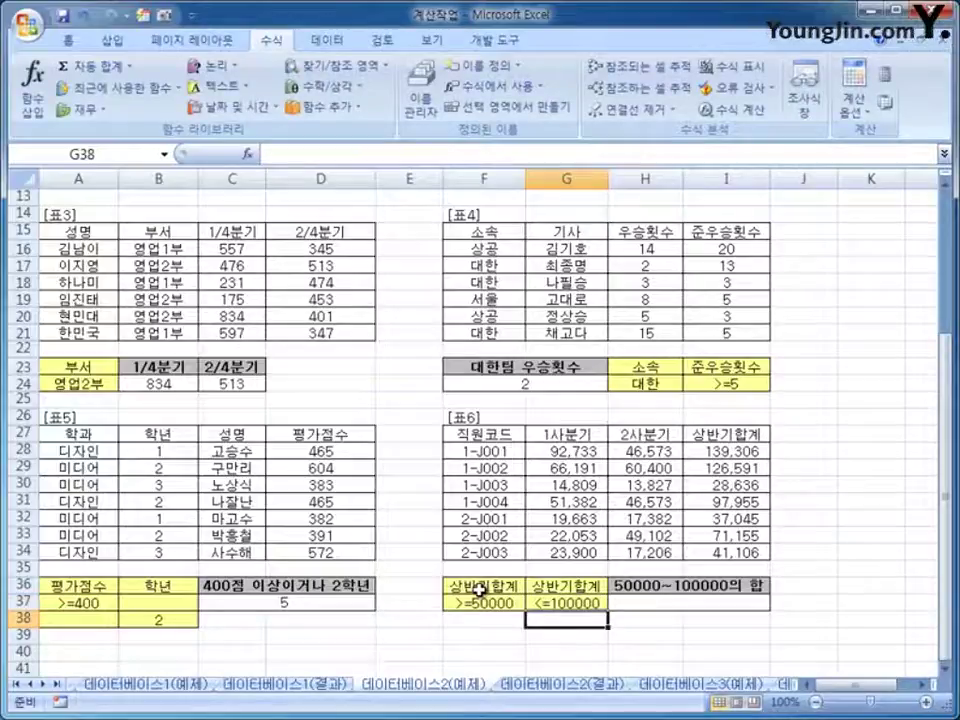
Step: Review the 표6 AND condition by selecting the criteria in F37:G37 and the upper limit cells
{"action": "left_click_drag", "start_coordinate": [460, 602], "coordinate": [554, 606]}
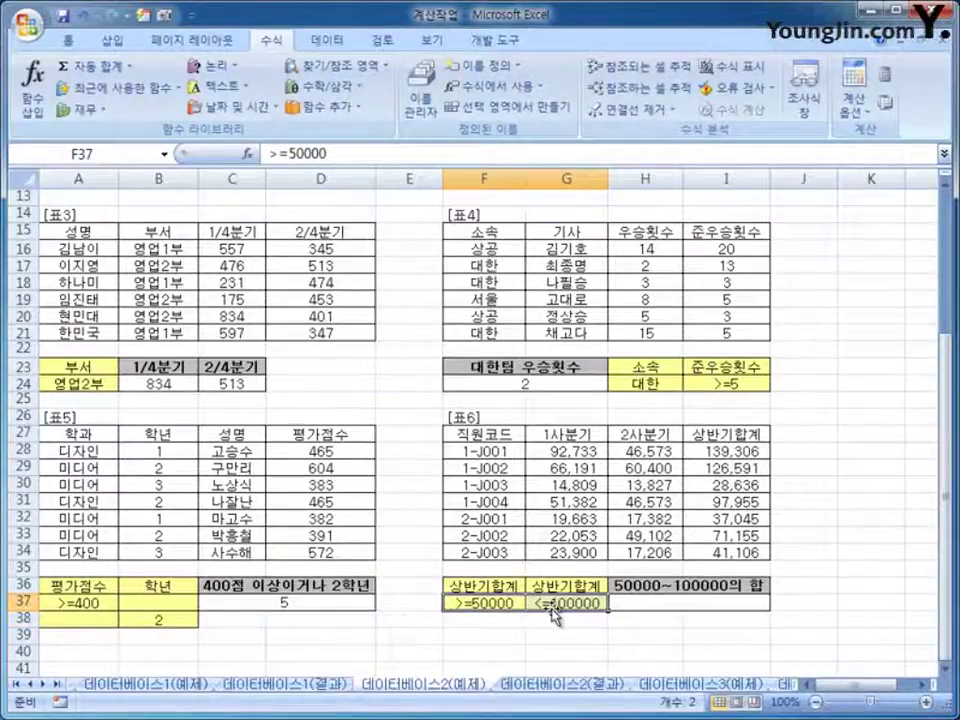
{"action": "left_click", "coordinate": [553, 604]}
{"action": "left_click_drag", "start_coordinate": [555, 585], "coordinate": [538, 604]}
Step: Insert the DSUM function from the 데이터베이스 category into the 50000~100000의 합 result cell H37
{"action": "left_click", "coordinate": [640, 603]}
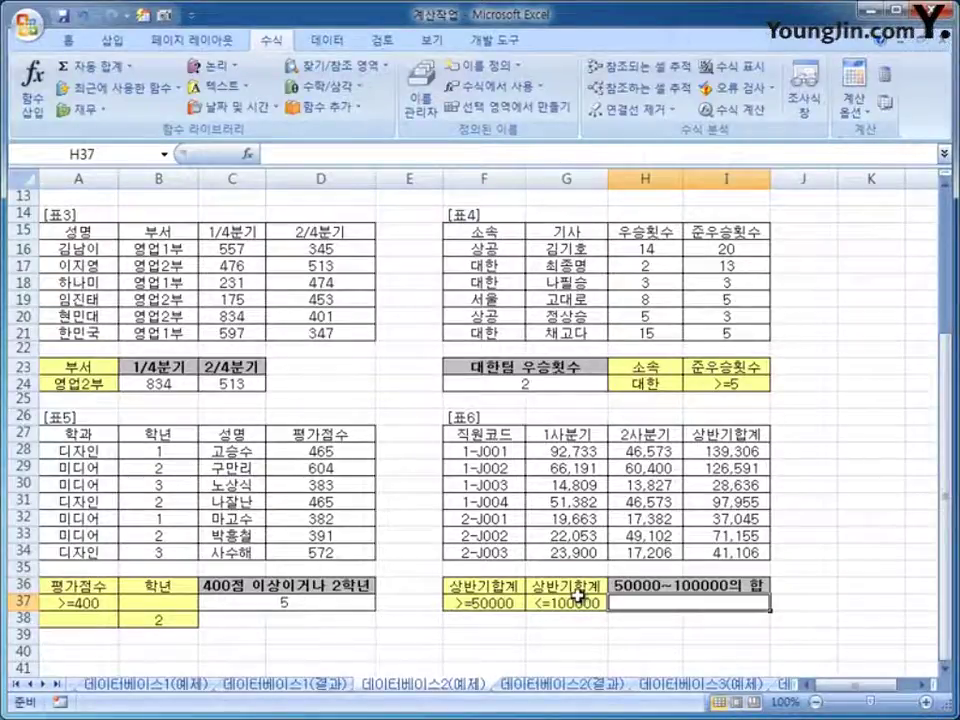
{"action": "left_click", "coordinate": [33, 88]}
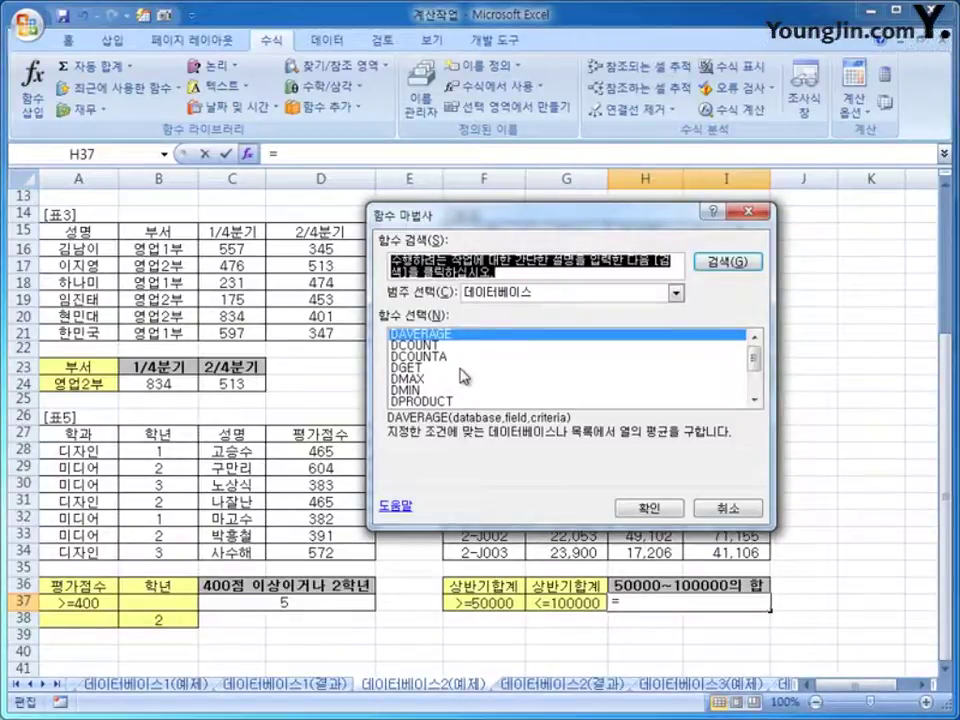
{"action": "scroll", "coordinate": [463, 376], "scroll_direction": "down", "scroll_amount": 1}
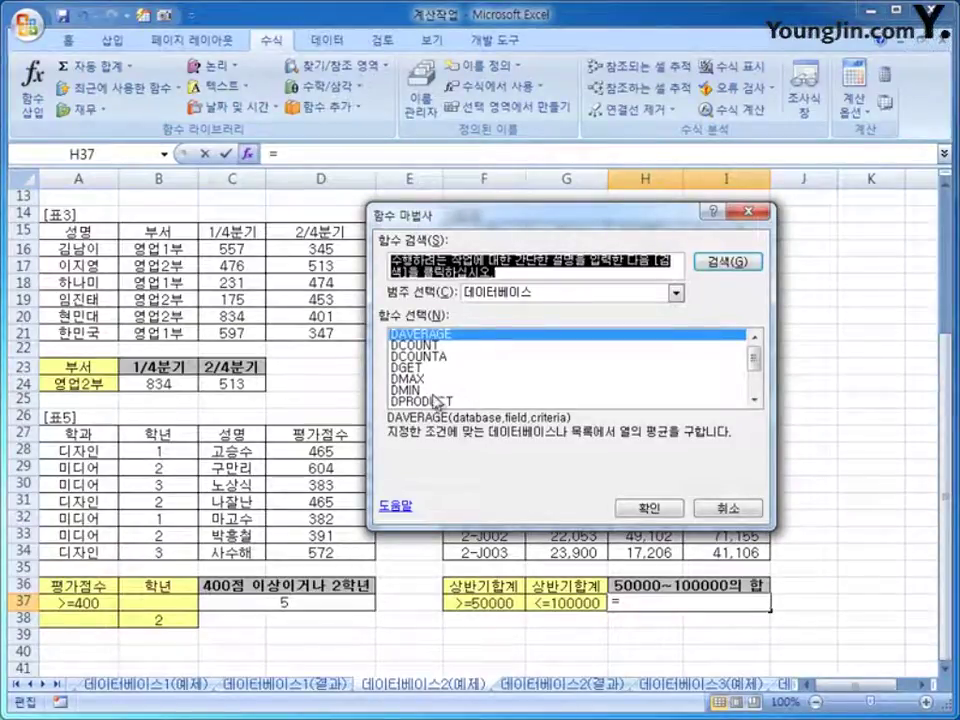
{"action": "scroll", "coordinate": [757, 376], "scroll_direction": "down", "scroll_amount": 4}
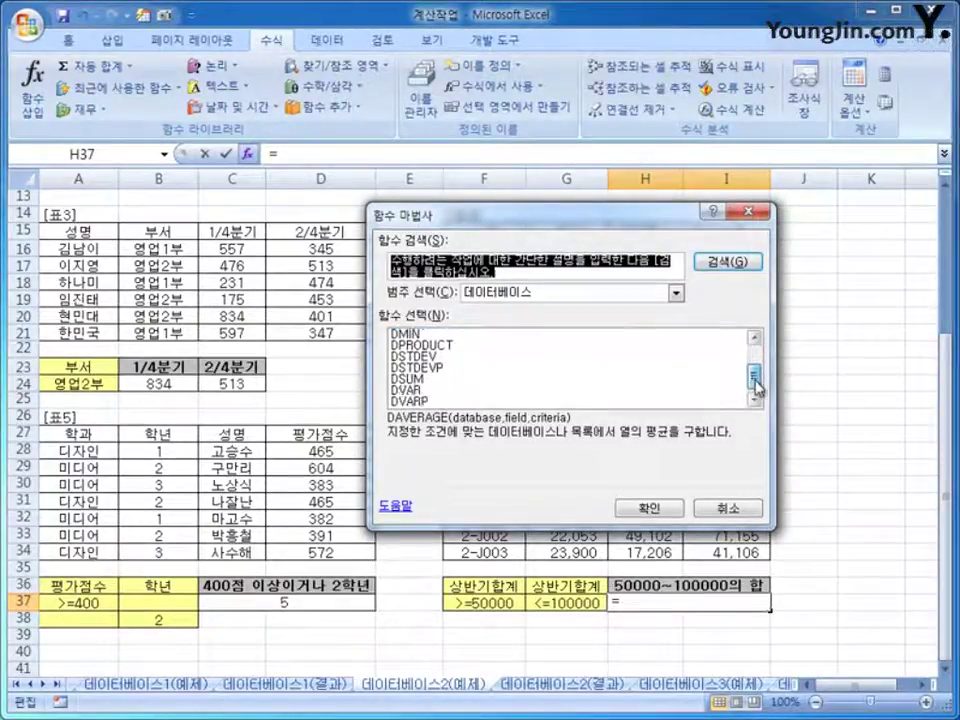
{"action": "left_click", "coordinate": [484, 380]}
{"action": "left_click", "coordinate": [648, 508]}
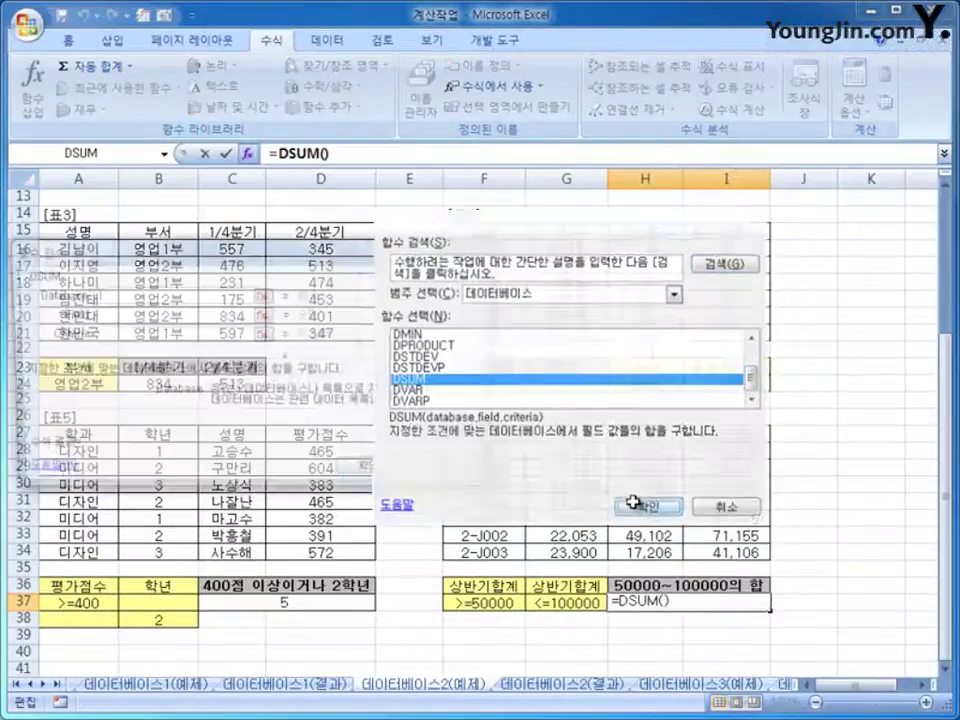
Step: Complete the DSUM in H37 with database F27:I34, field I27 and criteria F36:G37
{"action": "left_click_drag", "start_coordinate": [378, 427], "coordinate": [431, 292]}
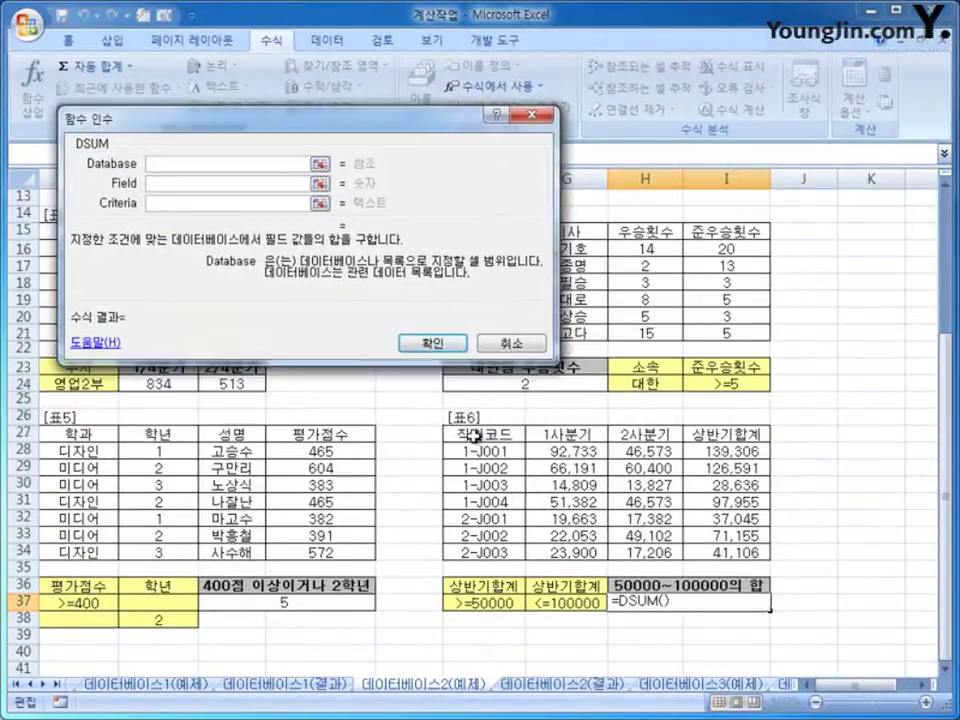
{"action": "left_click_drag", "start_coordinate": [484, 436], "coordinate": [713, 544]}
{"action": "left_click", "coordinate": [218, 185]}
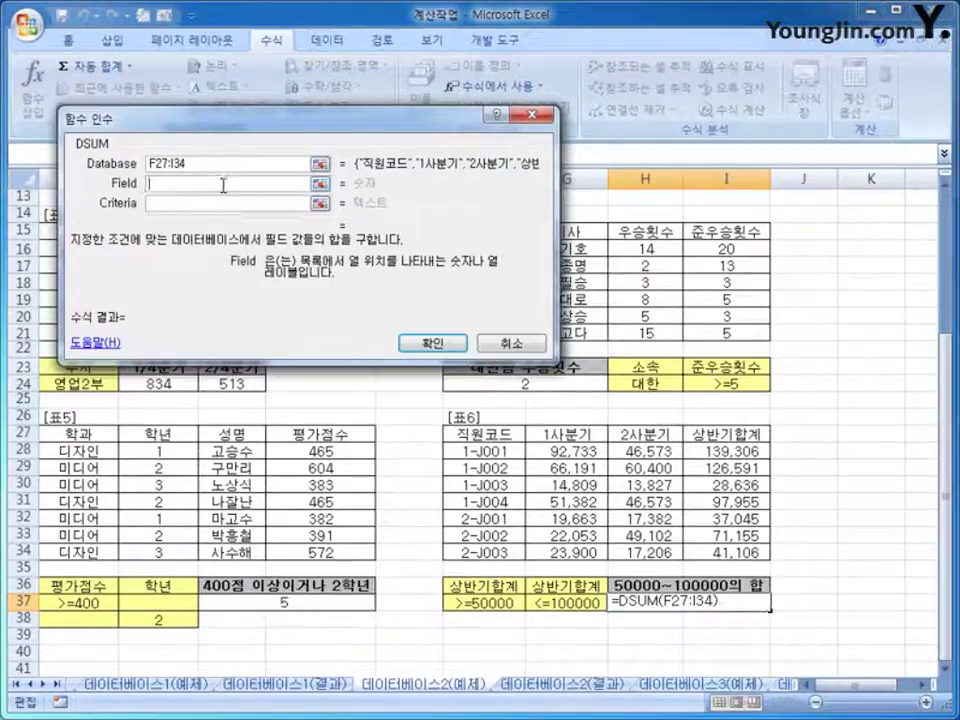
{"action": "left_click", "coordinate": [727, 434]}
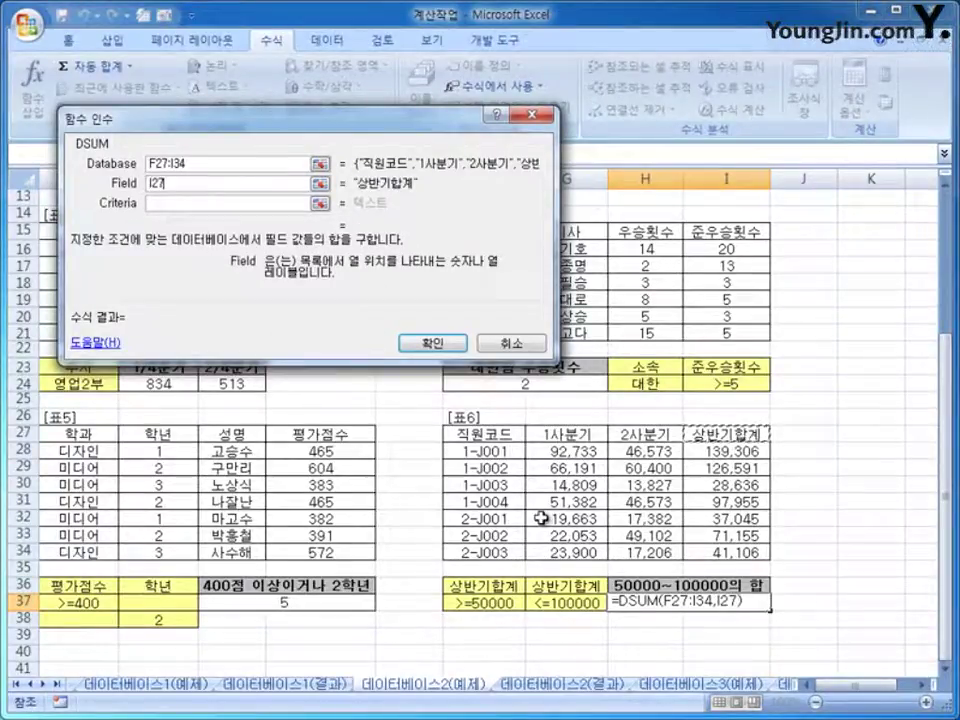
{"action": "left_click", "coordinate": [230, 203]}
{"action": "left_click_drag", "start_coordinate": [470, 588], "coordinate": [545, 604]}
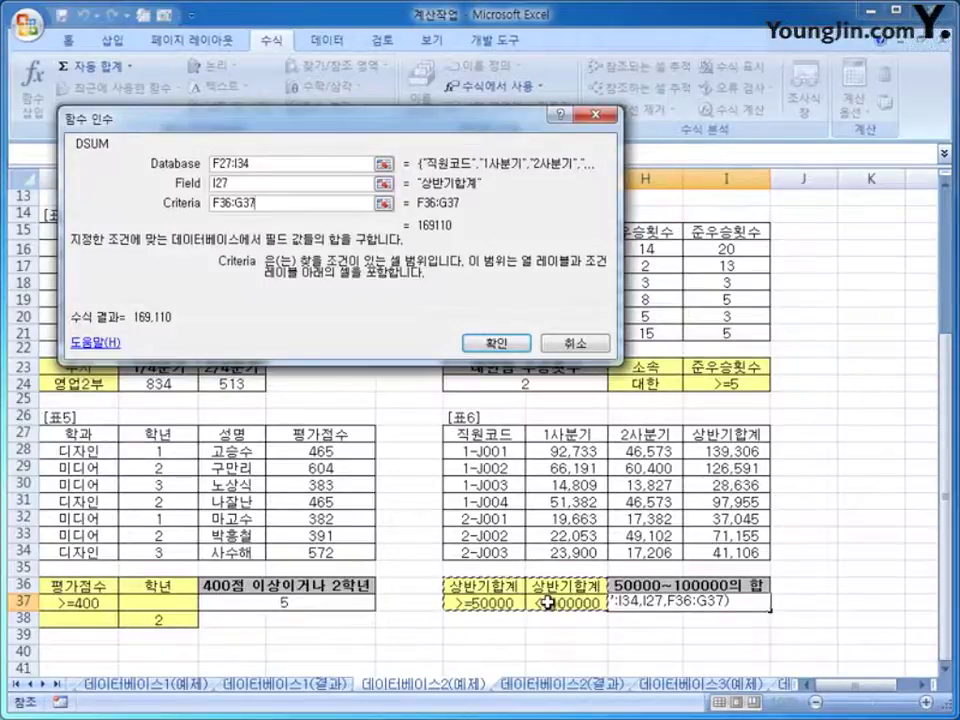
{"action": "left_click", "coordinate": [495, 343]}
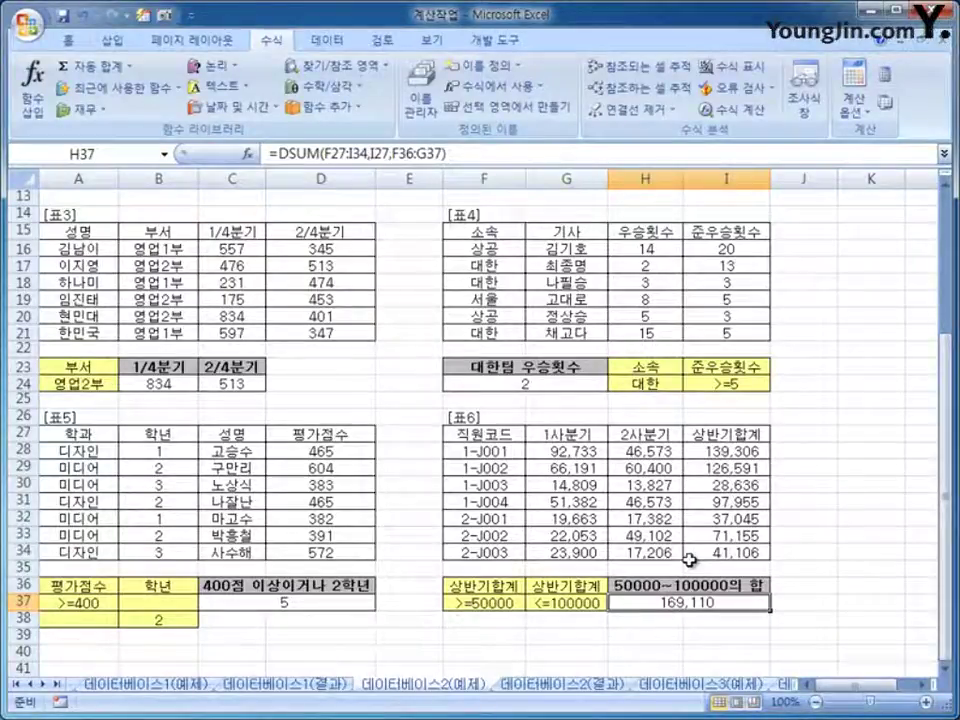
Step: Append &"명" to the DCOUNTA formula in the 400점 이상이거나 2학년 result cell C37
{"action": "left_click", "coordinate": [300, 605]}
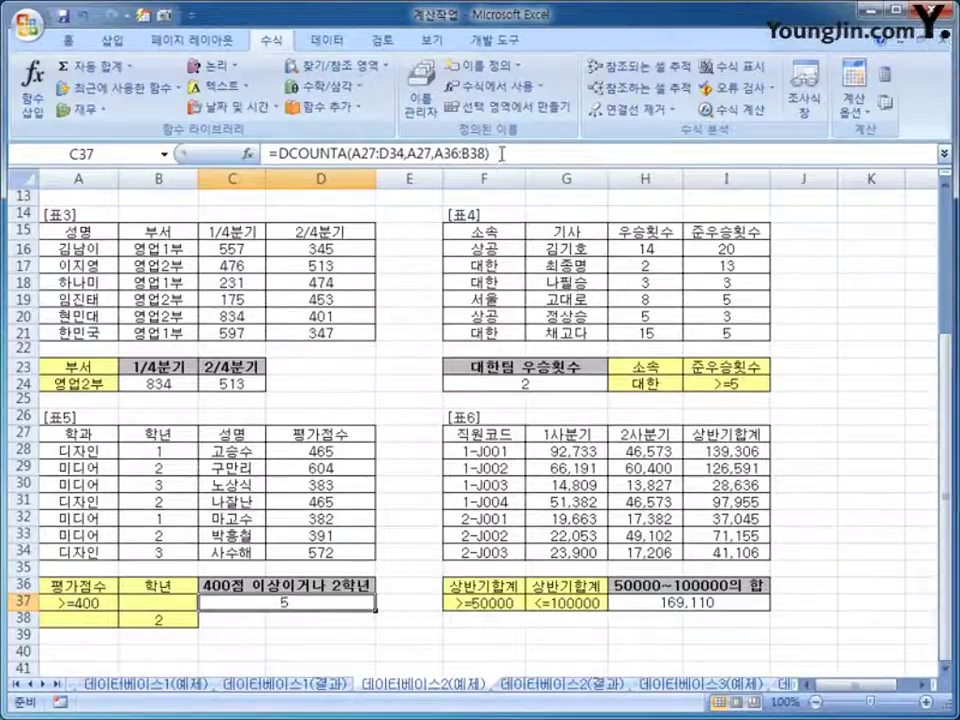
{"action": "left_click", "coordinate": [501, 153]}
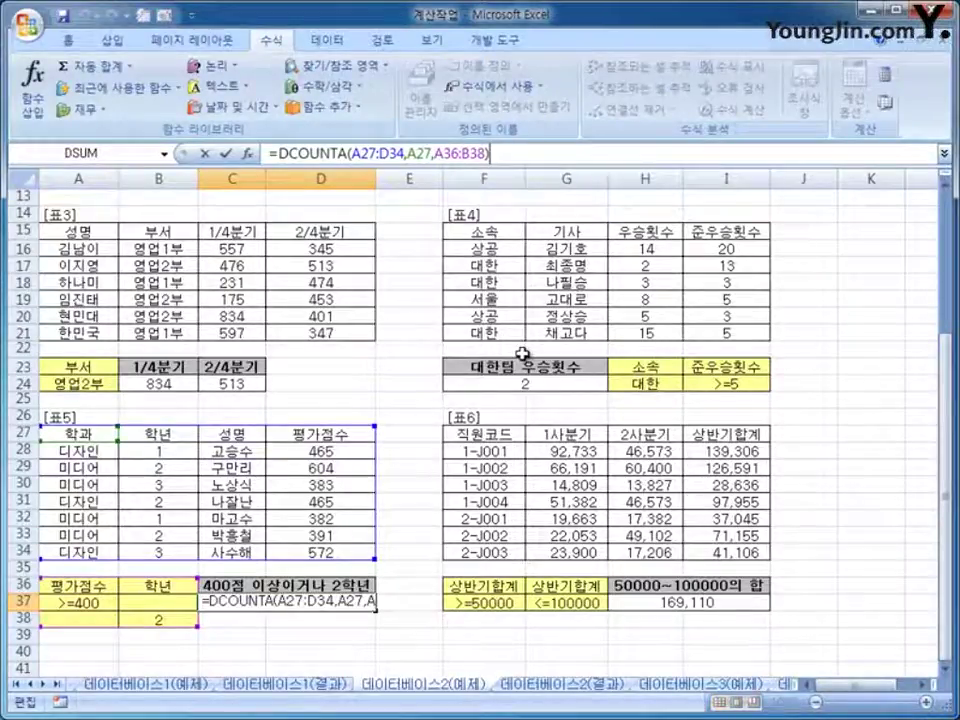
{"action": "type", "text": "&"}
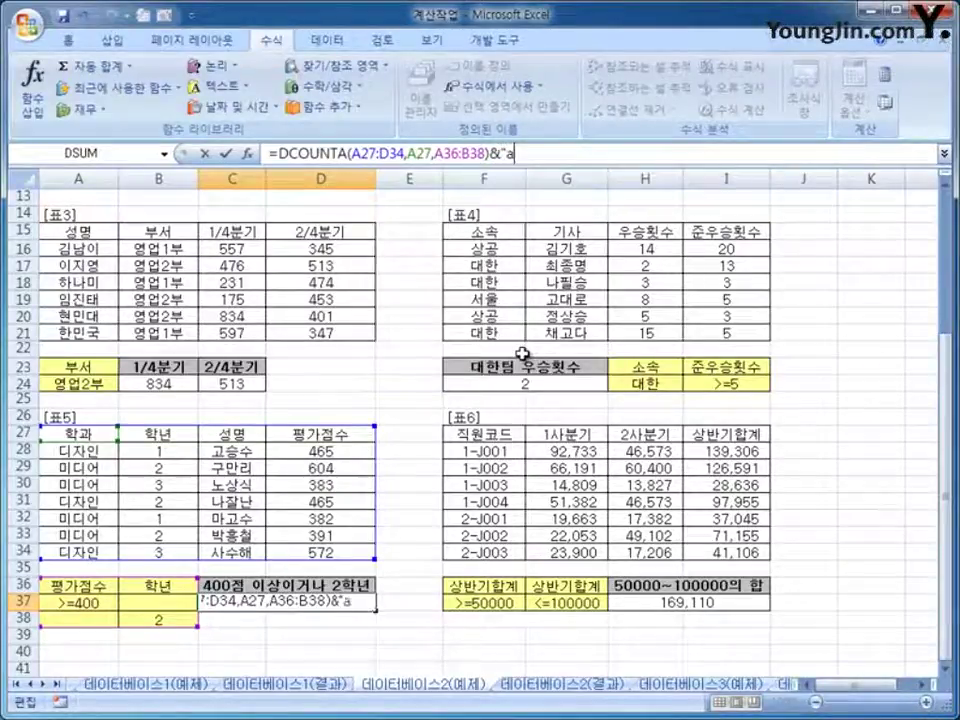
{"action": "type", "text": "\"명\""}
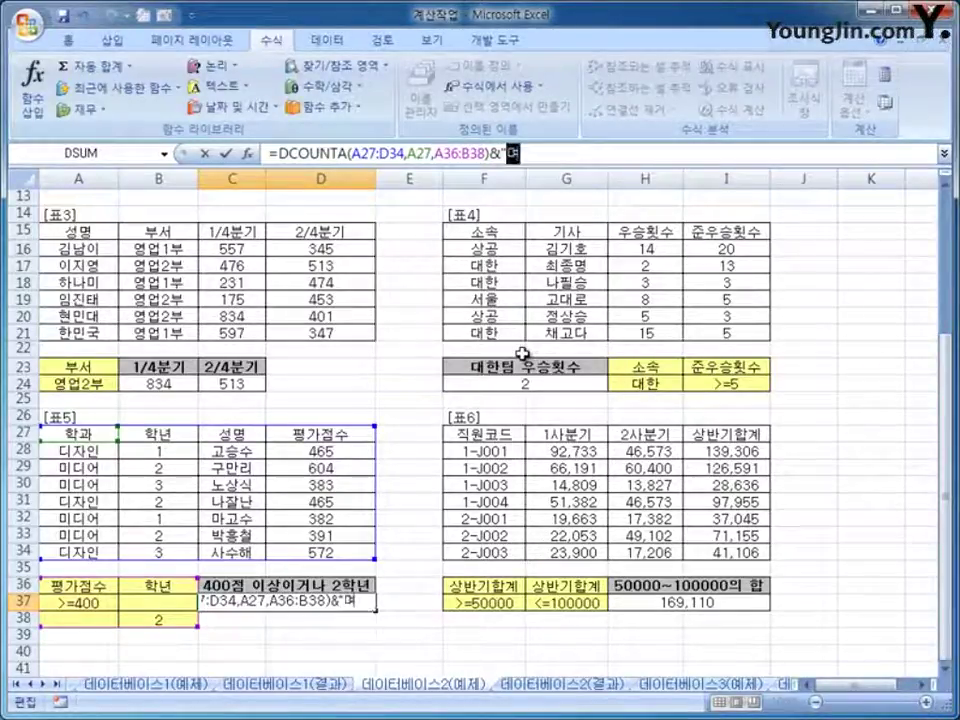
{"action": "key", "text": "Return"}
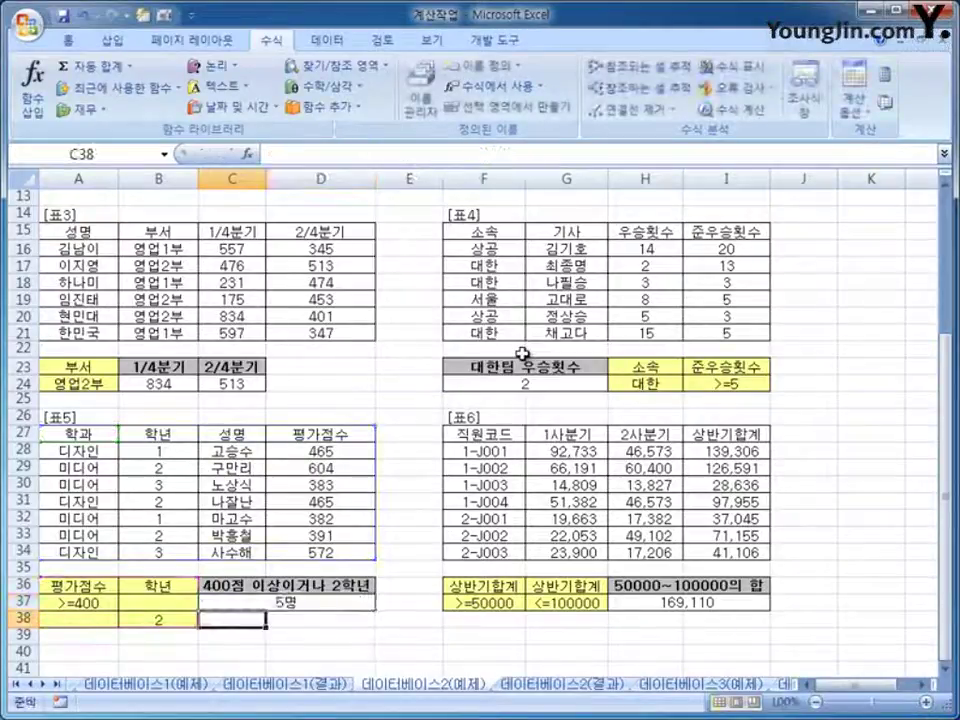
{"action": "left_click", "coordinate": [365, 601]}
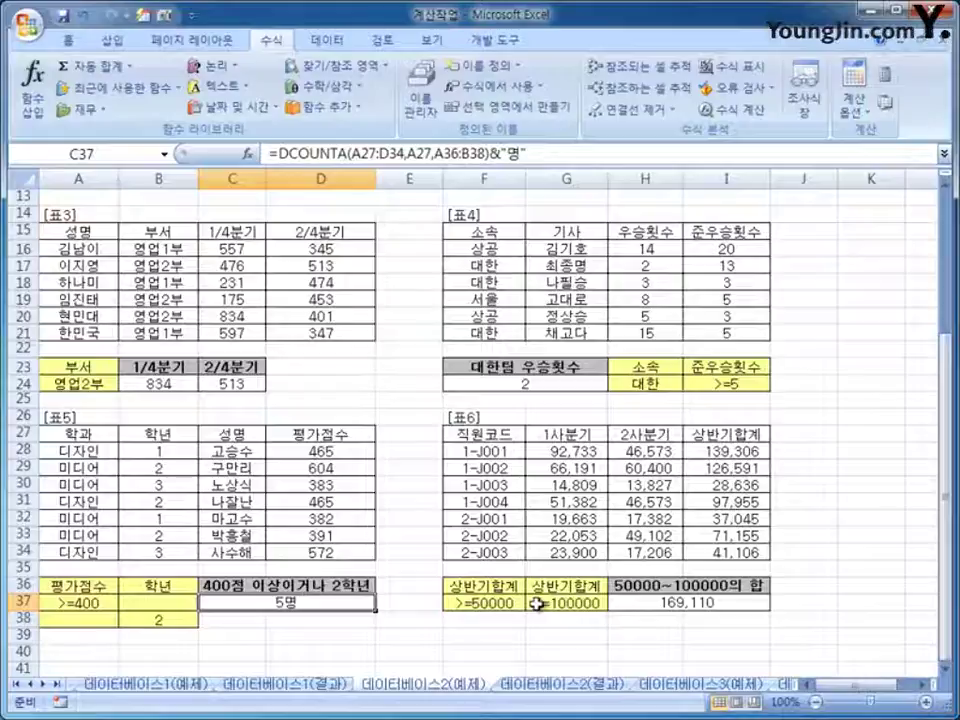
Step: Open the 데이터베이스3(예제) sheet and examine the 판매량 and 단가 data, the 월 criteria C15:C16 and the 총판매액 cells
{"action": "left_click", "coordinate": [653, 686]}
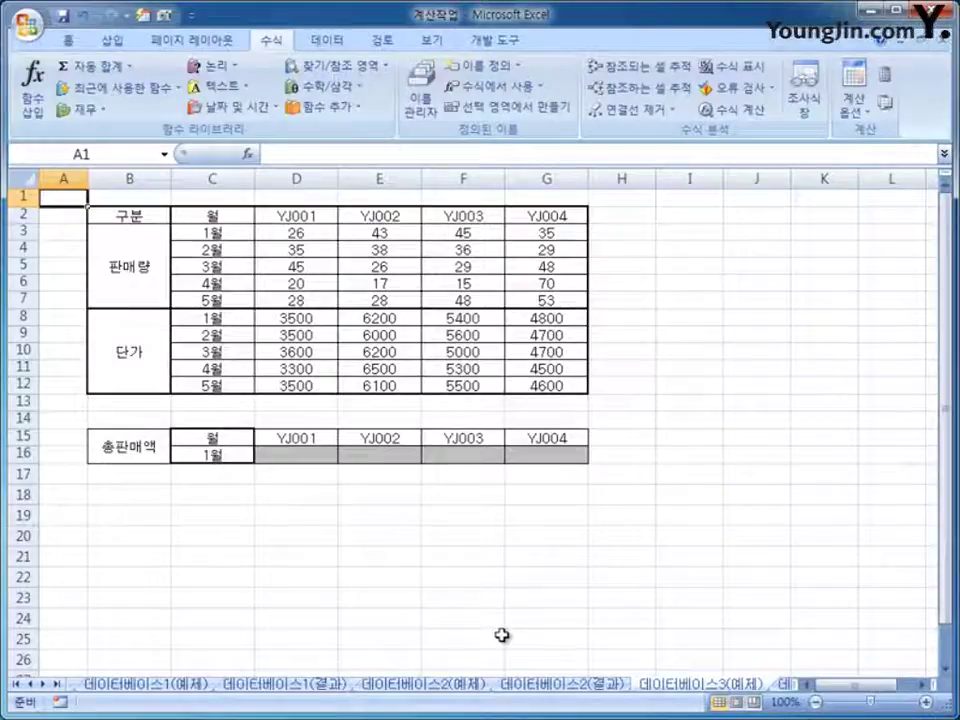
{"action": "left_click", "coordinate": [228, 217]}
{"action": "left_click_drag", "start_coordinate": [228, 217], "coordinate": [557, 385]}
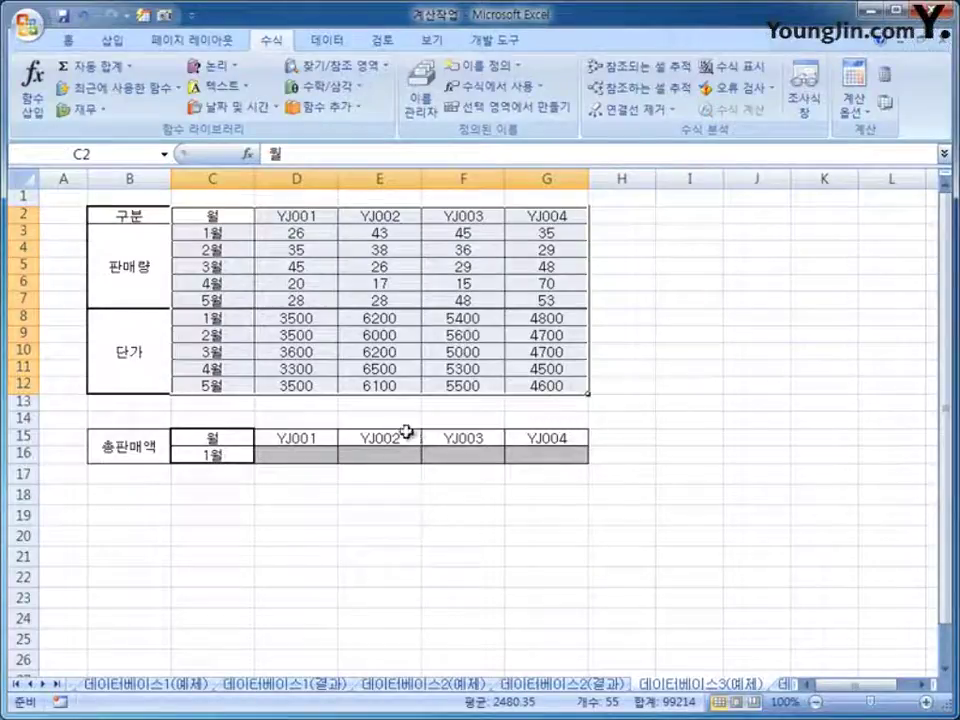
{"action": "left_click", "coordinate": [214, 437]}
{"action": "left_click", "coordinate": [228, 460]}
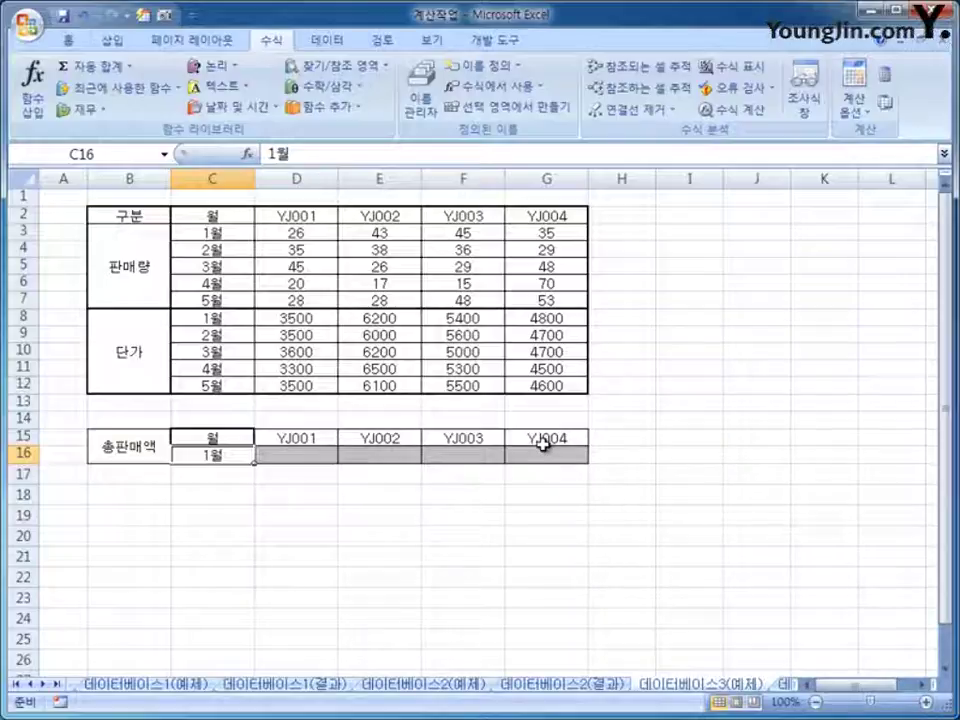
{"action": "left_click_drag", "start_coordinate": [311, 454], "coordinate": [545, 455]}
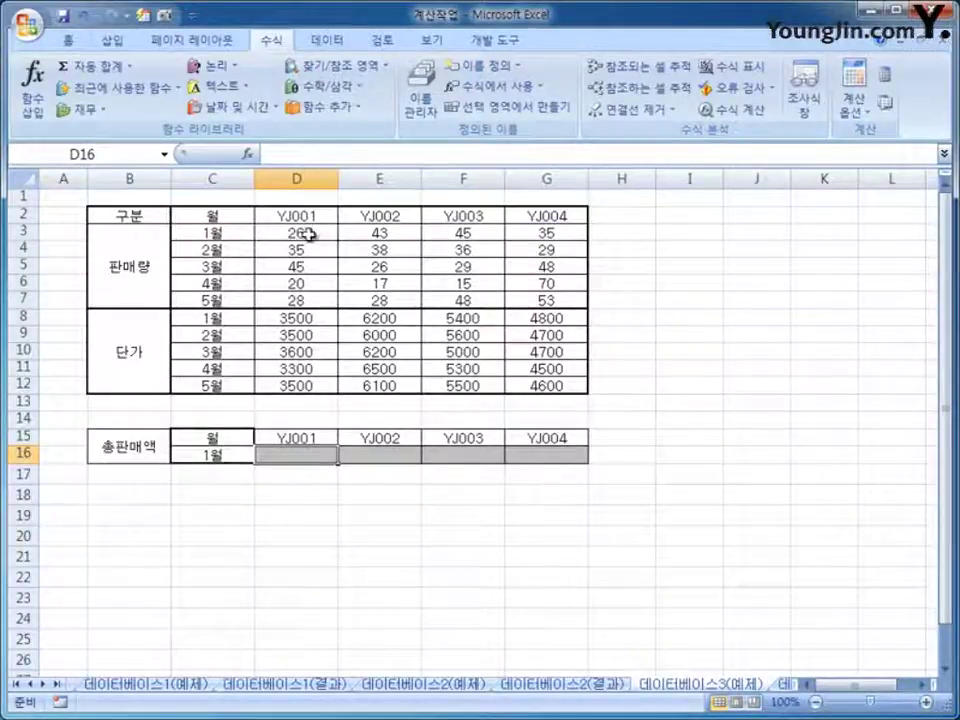
{"action": "left_click_drag", "start_coordinate": [304, 233], "coordinate": [541, 232]}
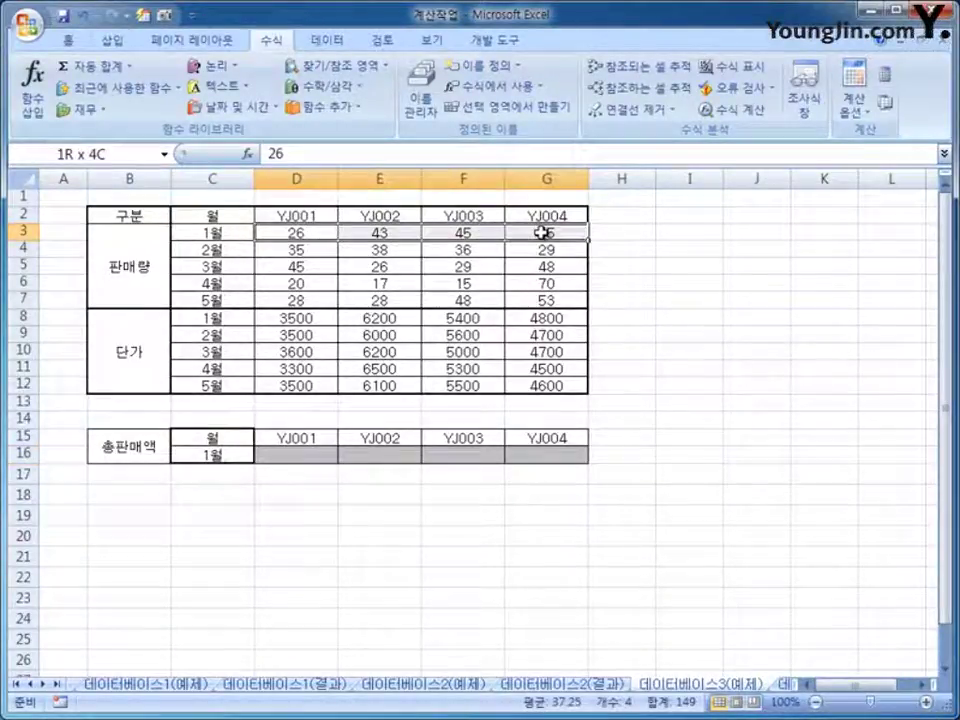
{"action": "left_click_drag", "start_coordinate": [306, 318], "coordinate": [545, 322]}
{"action": "key", "text": "ctrl+c"}
{"action": "left_click", "coordinate": [297, 454]}
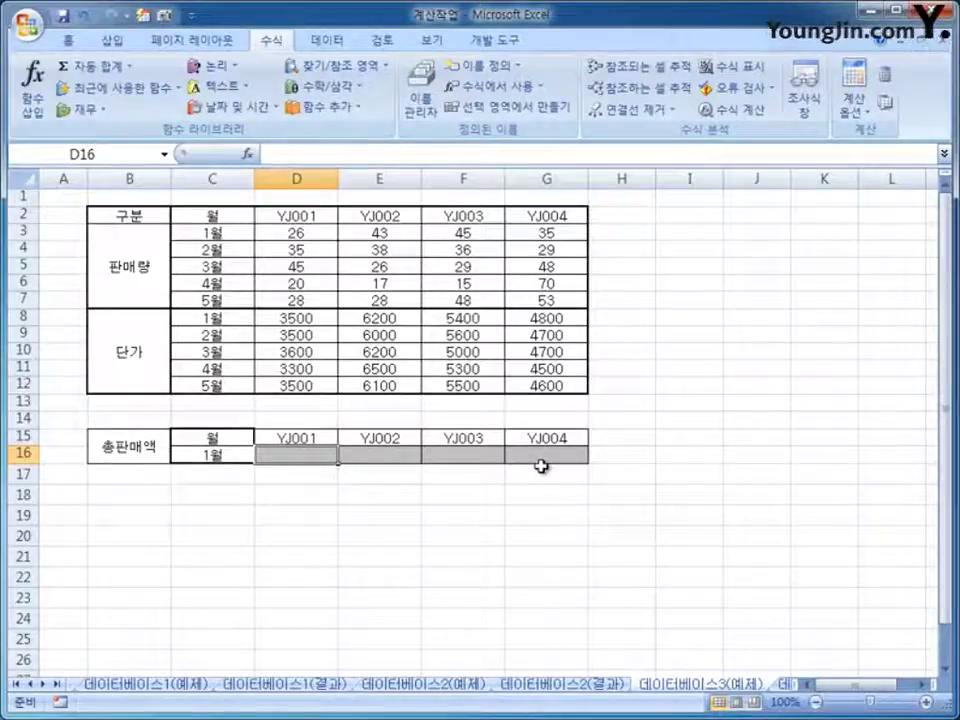
{"action": "left_click_drag", "start_coordinate": [220, 437], "coordinate": [222, 455]}
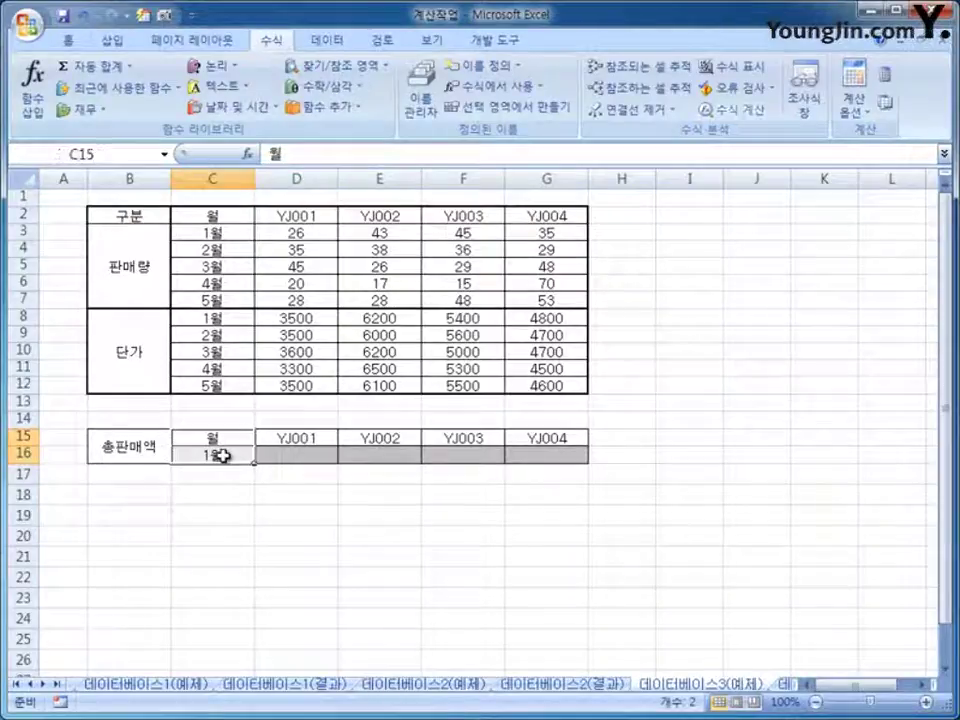
Step: Insert the DPRODUCT function from the 데이터베이스 category into the YJ001 총판매액 cell D16
{"action": "left_click", "coordinate": [262, 455]}
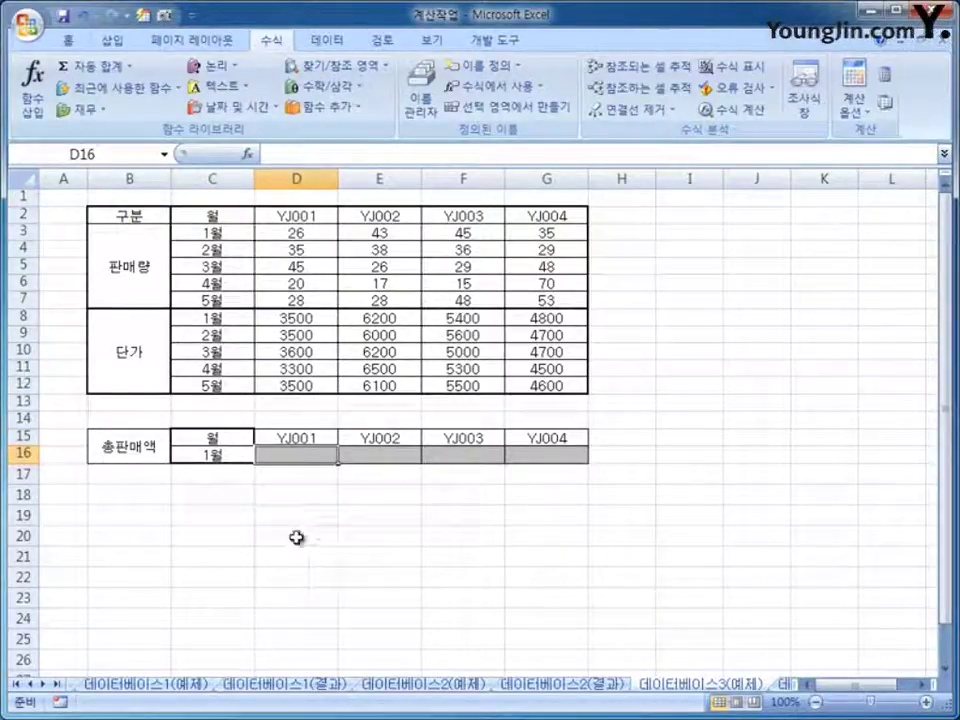
{"action": "left_click", "coordinate": [33, 88]}
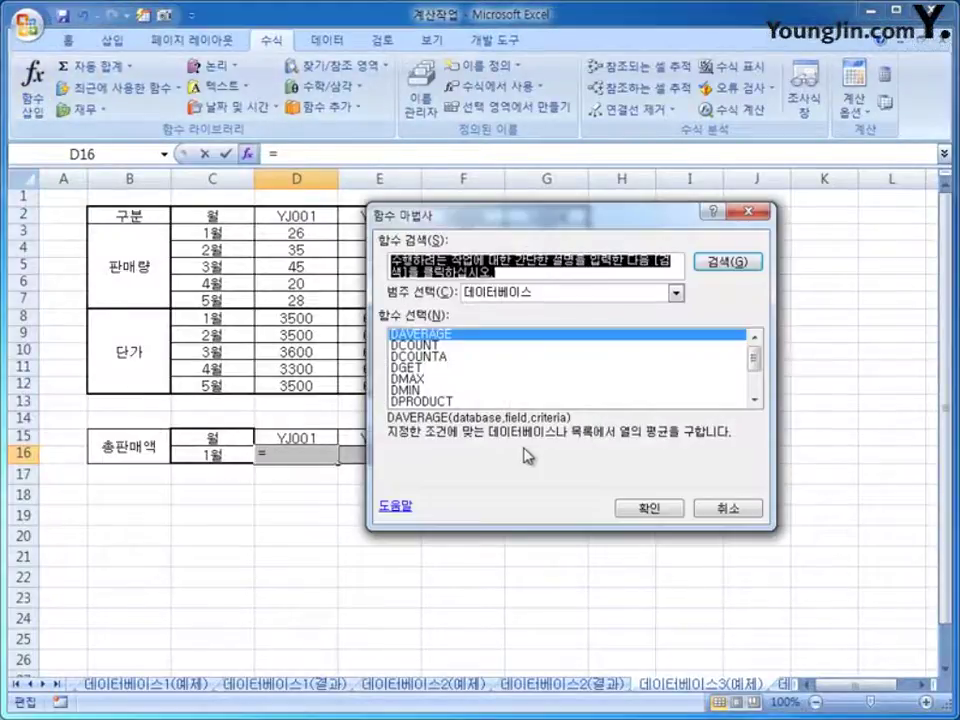
{"action": "left_click", "coordinate": [526, 401]}
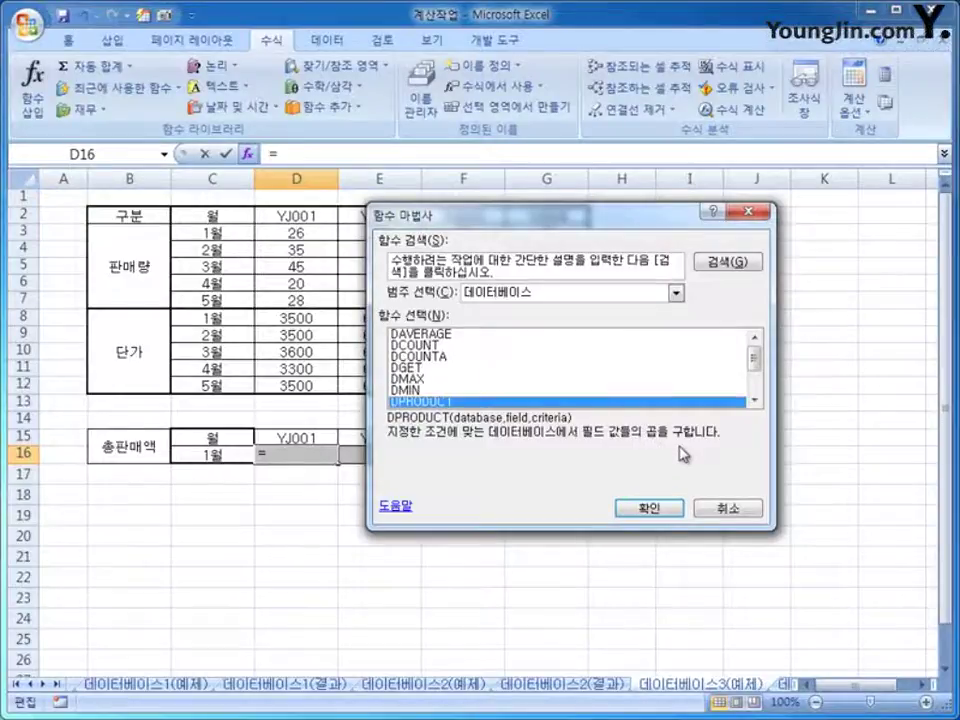
{"action": "left_click", "coordinate": [652, 508]}
Step: Set the DPRODUCT database argument to the absolute range $C$2:$G$12
{"action": "left_click_drag", "start_coordinate": [500, 466], "coordinate": [752, 591]}
{"action": "left_click", "coordinate": [214, 213]}
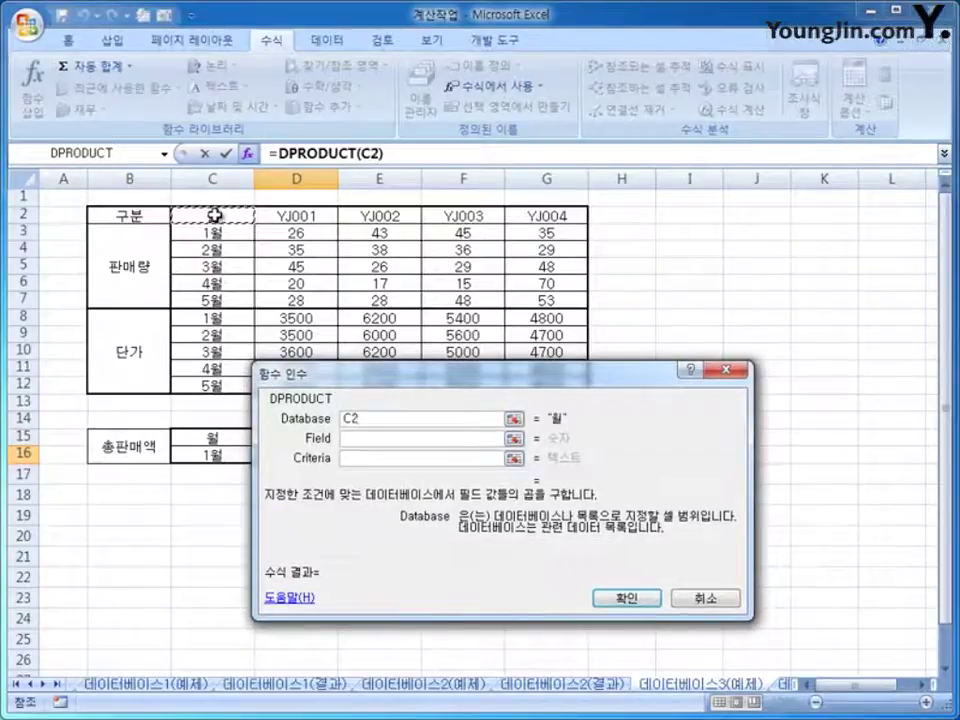
{"action": "left_click_drag", "start_coordinate": [214, 213], "coordinate": [646, 365]}
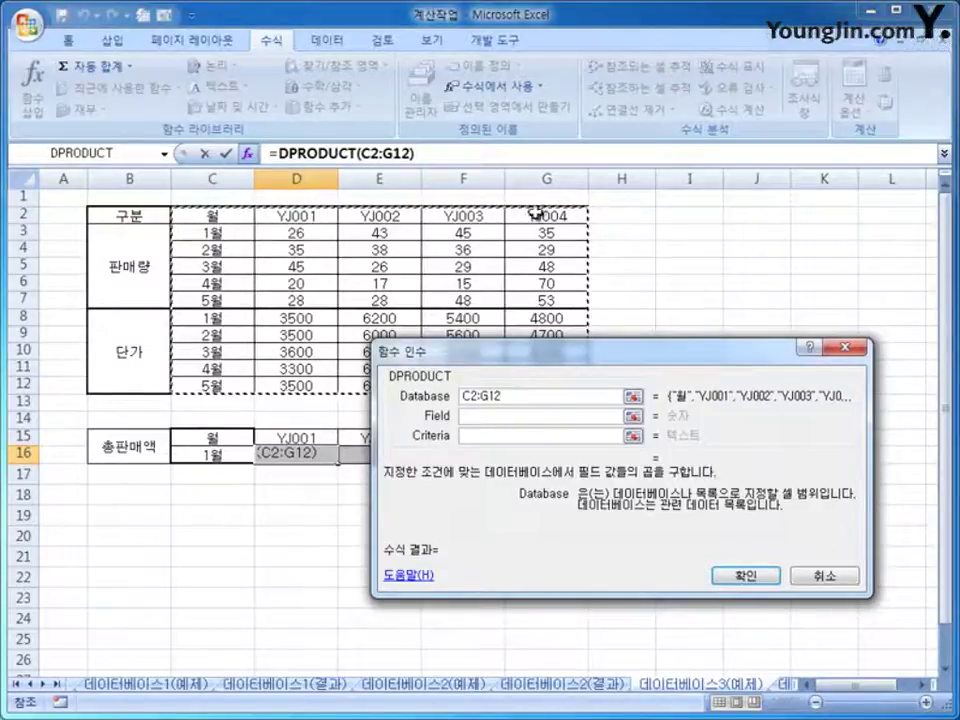
{"action": "key", "text": "F4"}
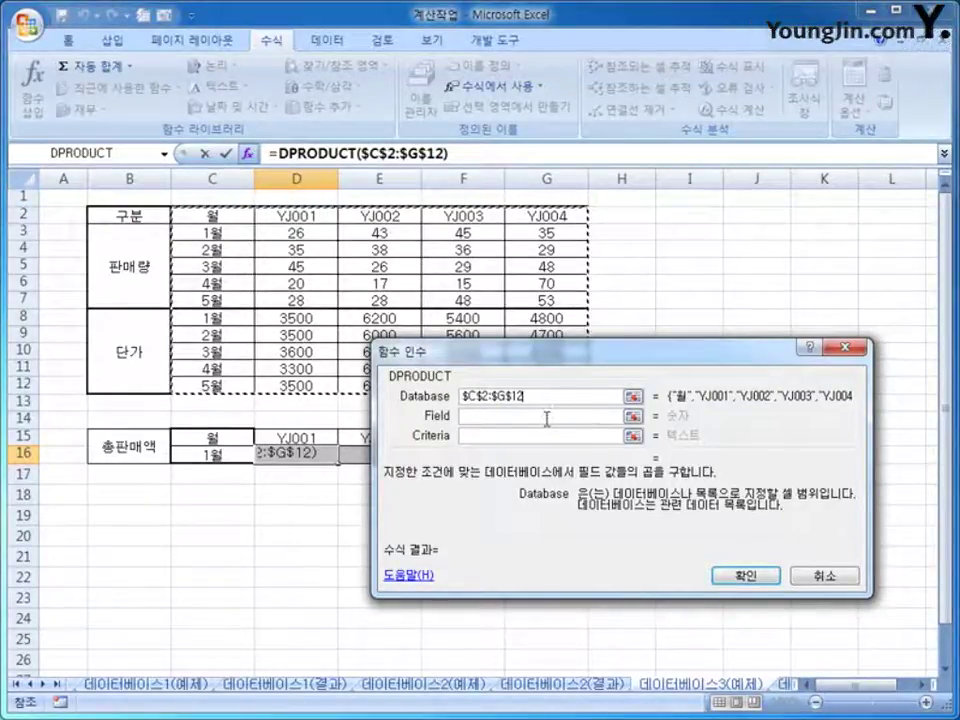
Step: Set the DPRODUCT field to D2 and the criteria to the absolute range $C$15:$C$16, and finish the formula
{"action": "left_click", "coordinate": [546, 418]}
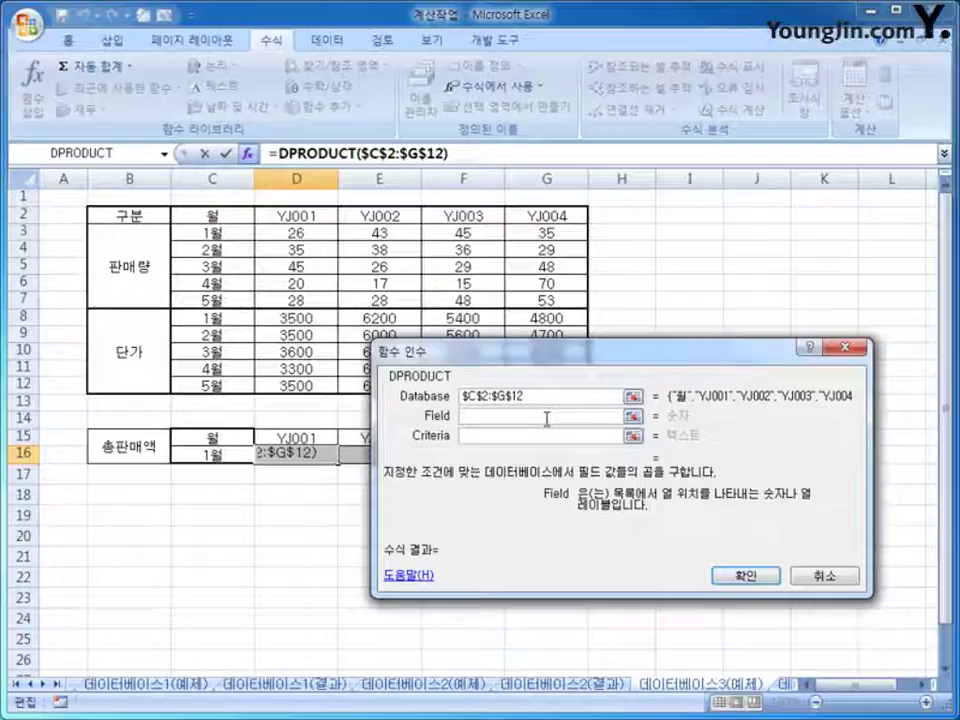
{"action": "left_click", "coordinate": [302, 216]}
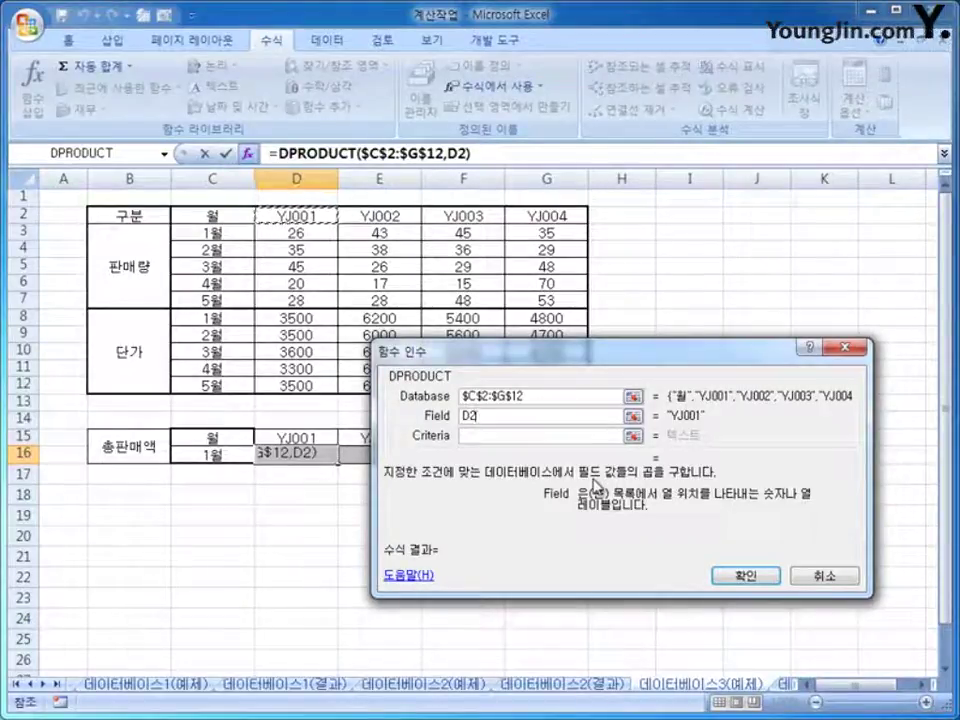
{"action": "left_click", "coordinate": [484, 435]}
{"action": "left_click_drag", "start_coordinate": [232, 443], "coordinate": [214, 455]}
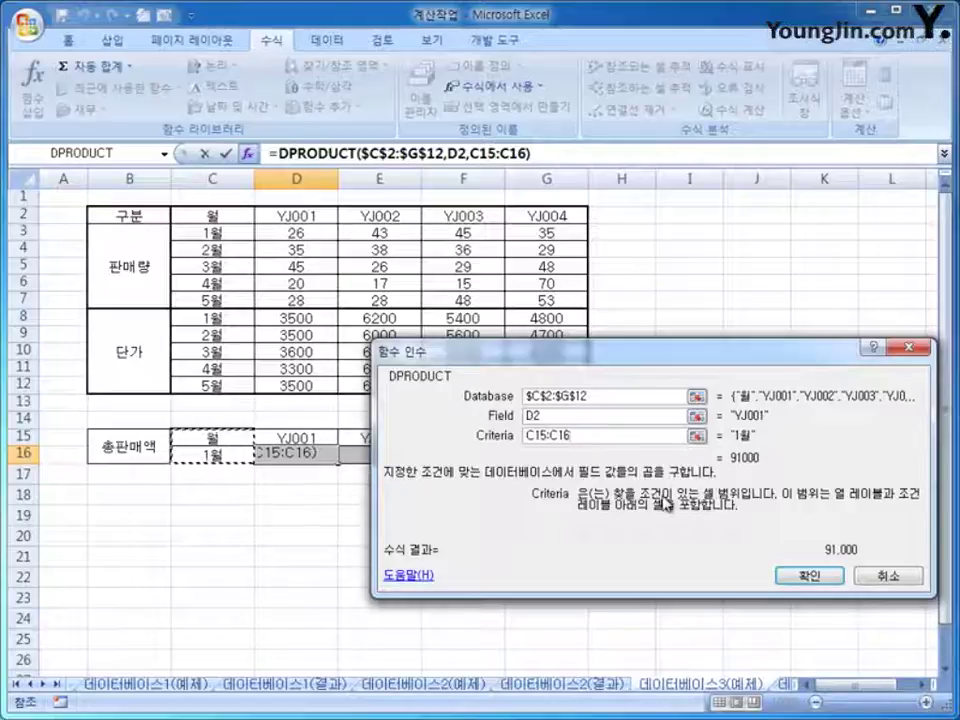
{"action": "key", "text": "F4"}
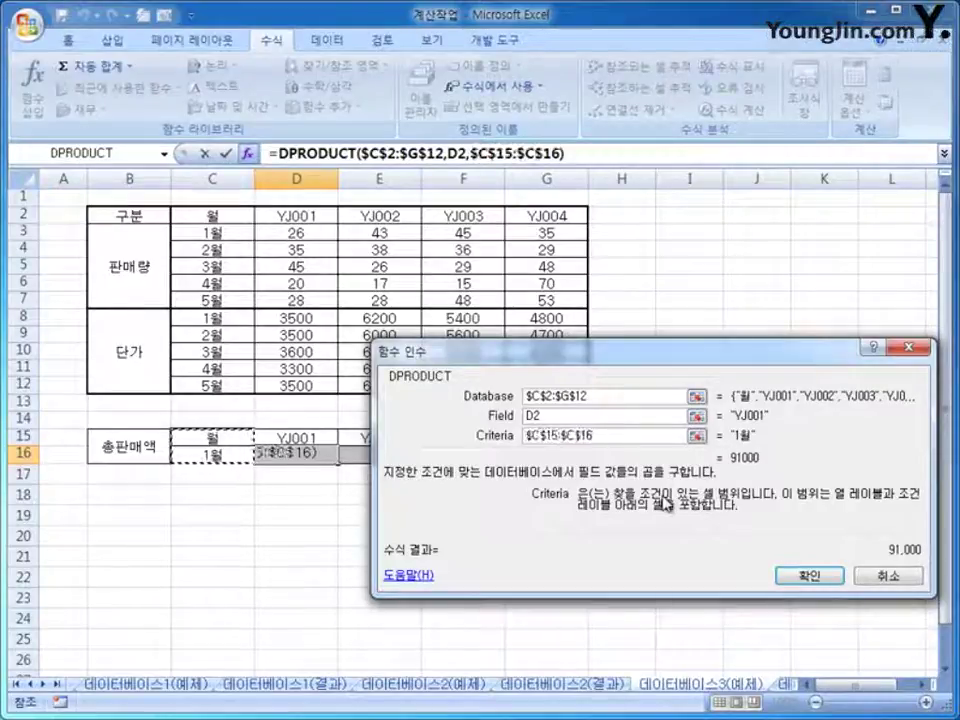
{"action": "left_click", "coordinate": [795, 574]}
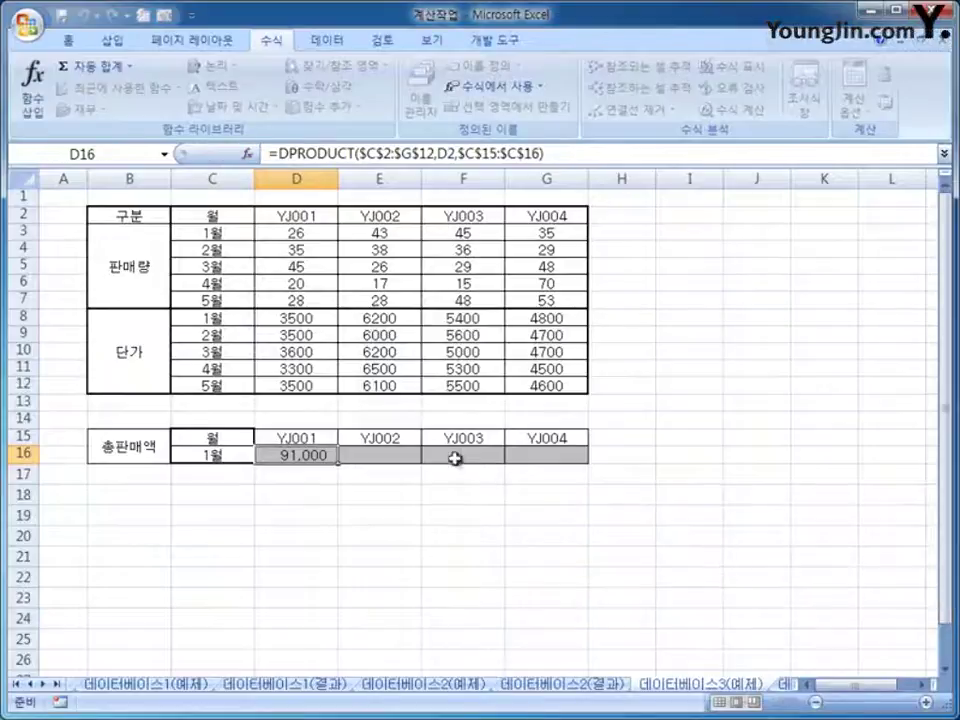
Step: Fill the DPRODUCT formula from D16 across to G16 and check the formula in G16
{"action": "left_click_drag", "start_coordinate": [338, 462], "coordinate": [548, 467]}
{"action": "left_click", "coordinate": [561, 454]}
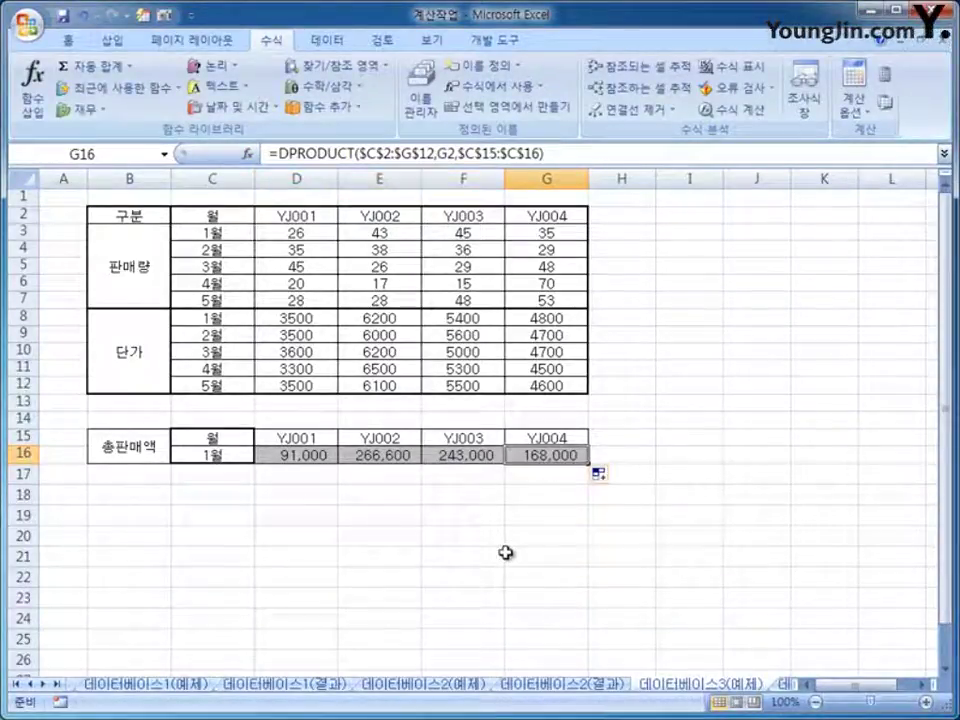
Step: Open the 데이터베이스3(결과) sheet to compare the 총판매액 results
{"action": "left_click", "coordinate": [45, 684]}
{"action": "left_click", "coordinate": [45, 684]}
{"action": "left_click", "coordinate": [45, 684]}
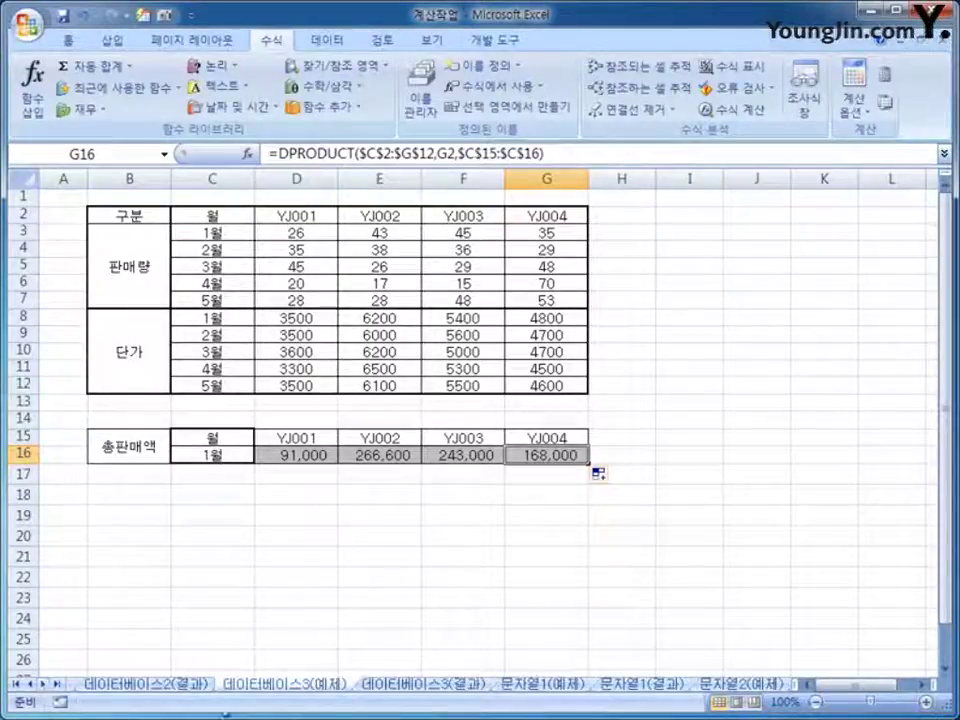
{"action": "left_click", "coordinate": [376, 688]}
{"action": "left_click", "coordinate": [364, 682]}
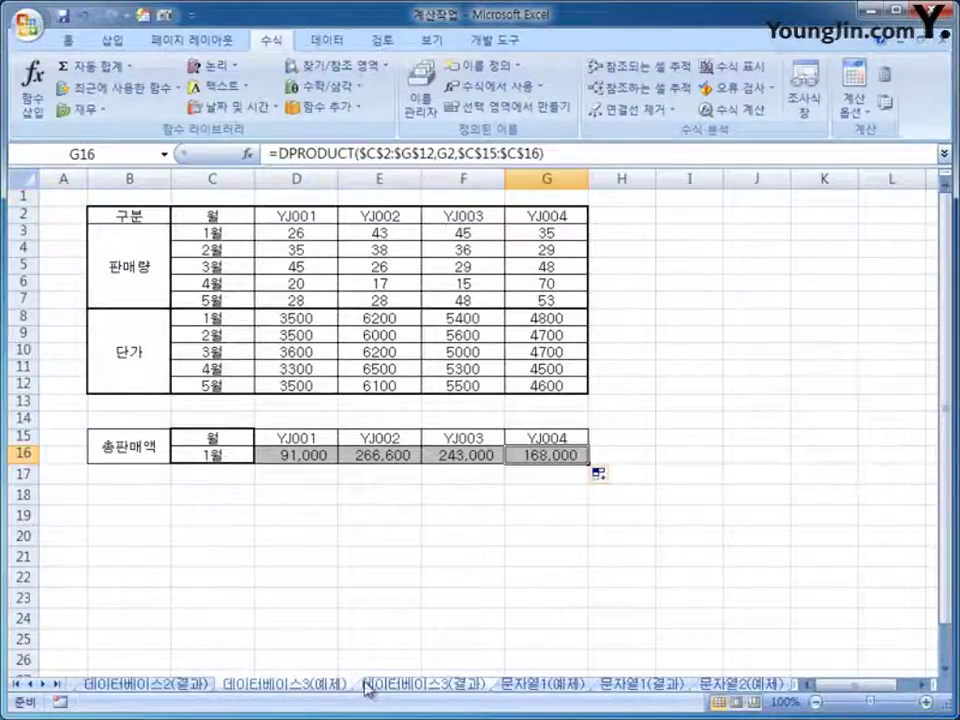
{"action": "left_click", "coordinate": [373, 686]}
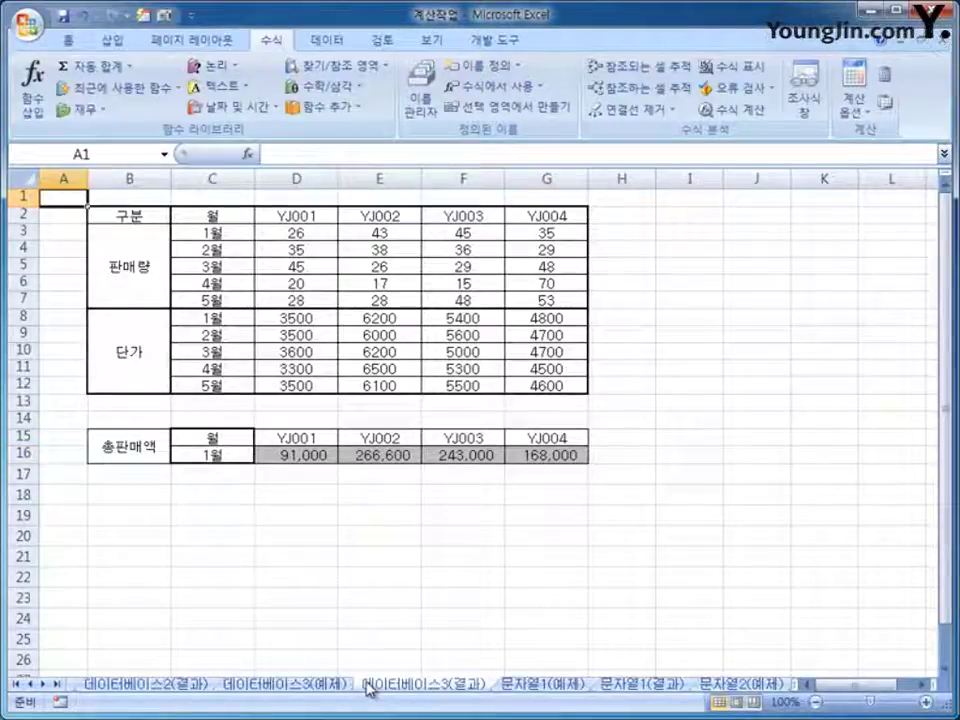